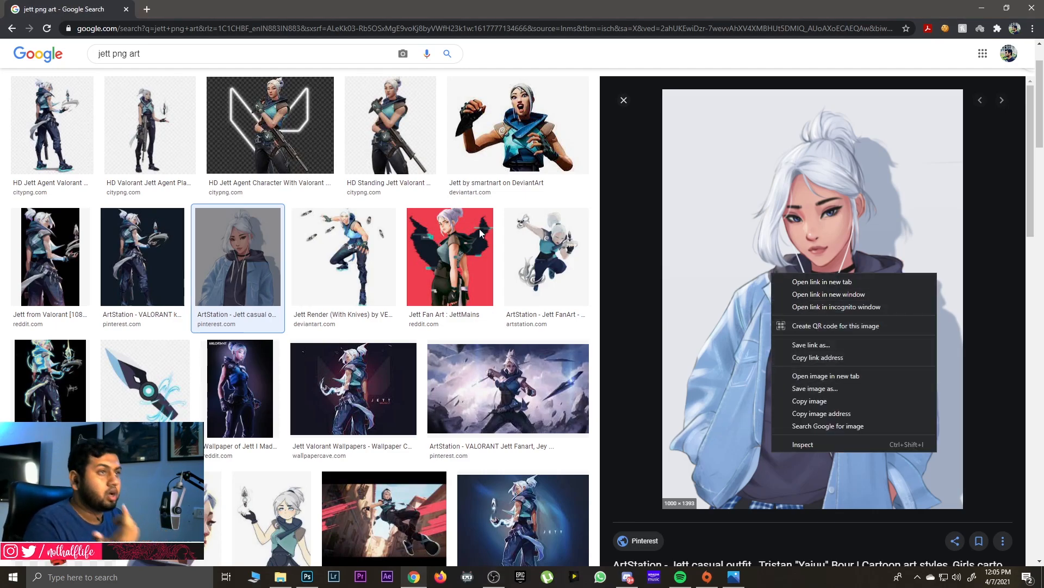
- Save the casual-outfit Jett image from the Google Images preview to the Downloads folder and show the downloaded file in its folder
click(164, 59)
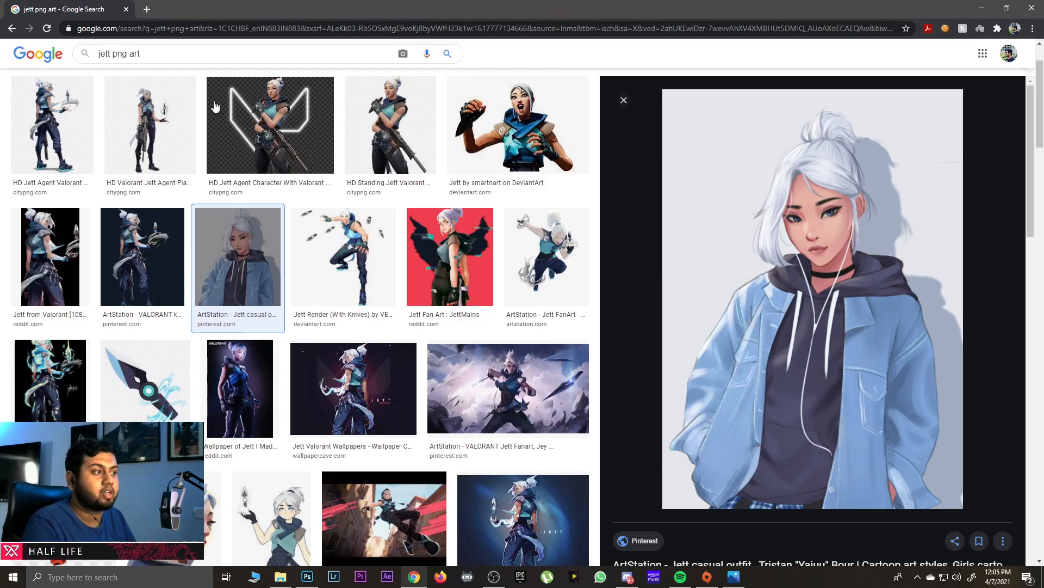
right_click(772, 353)
click(831, 469)
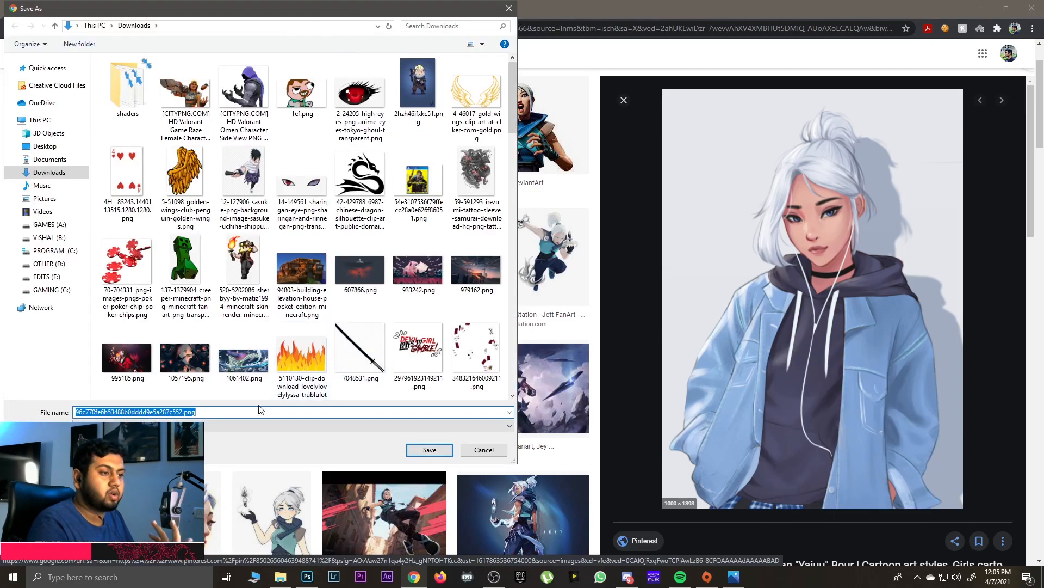
click(430, 452)
right_click(92, 551)
click(125, 526)
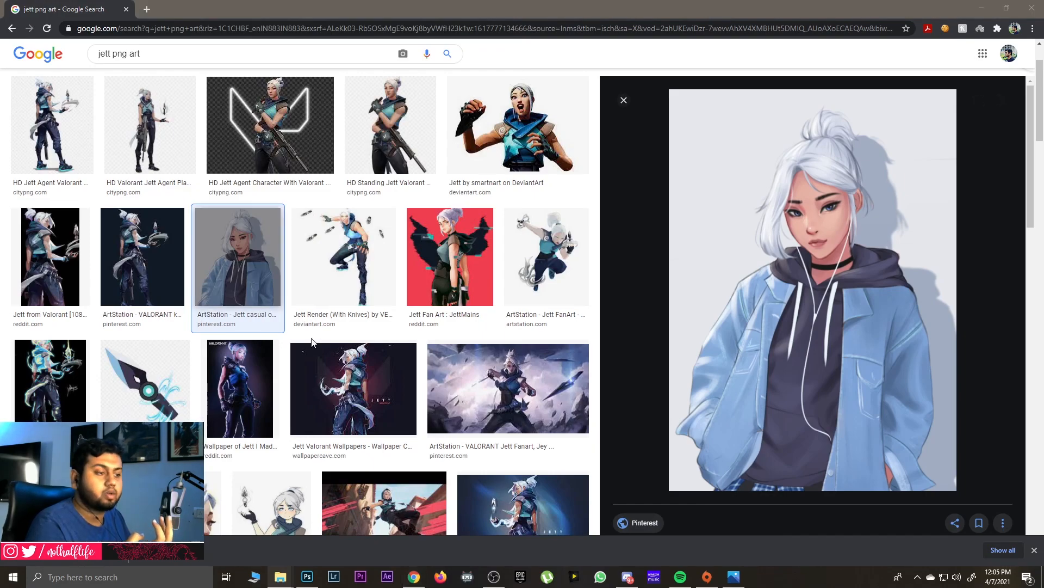
- Switch to Photoshop and create a new 1920 × 1080 px RGB document at 150 pixels/inch with a white background
click(307, 576)
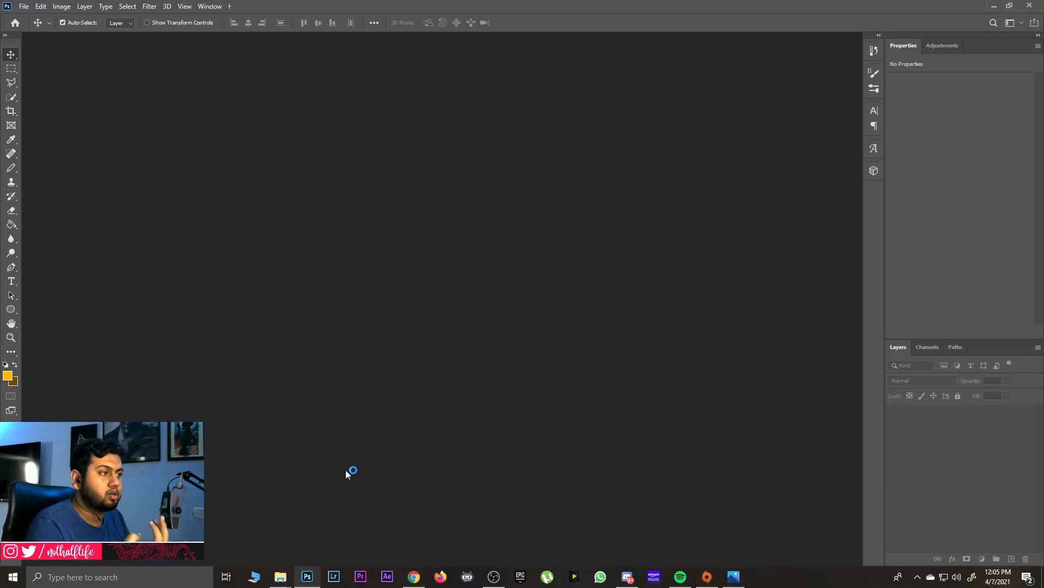
click(24, 6)
click(21, 18)
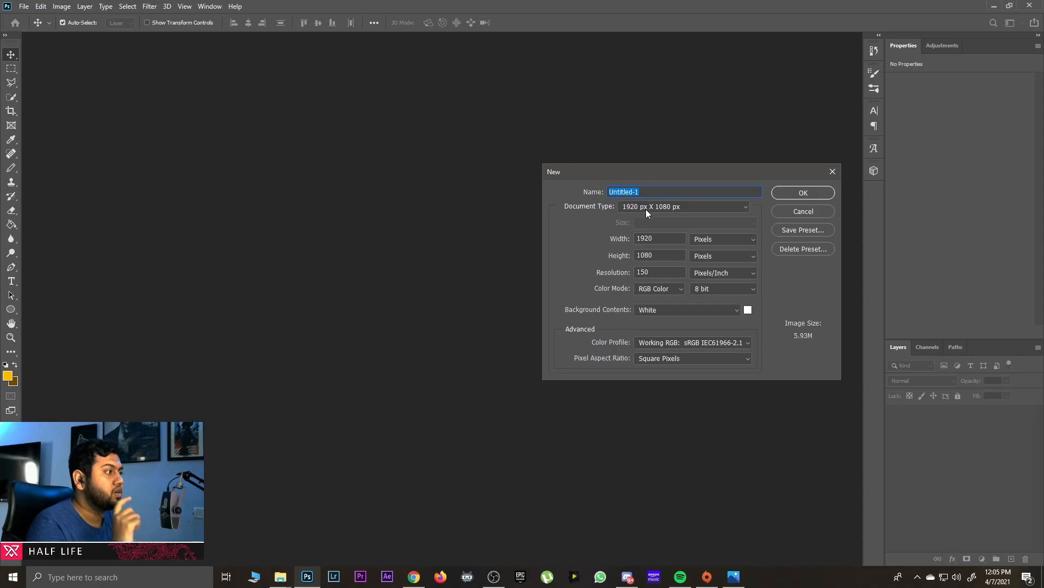
click(797, 199)
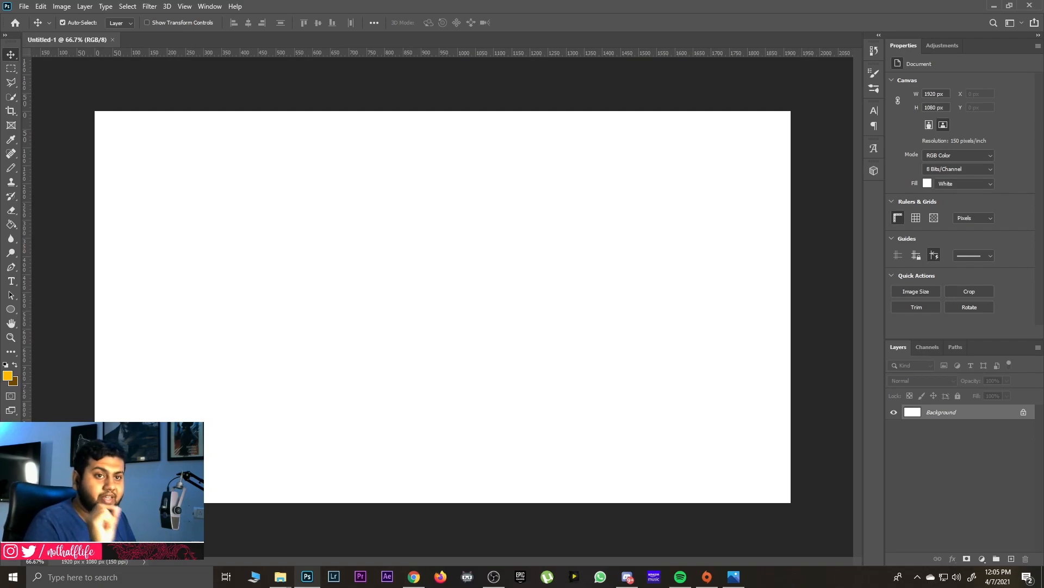
- Open the downloaded Jett image as a separate document and select the whole character with the Quick Selection tool
drag(1, 136, 172, 42)
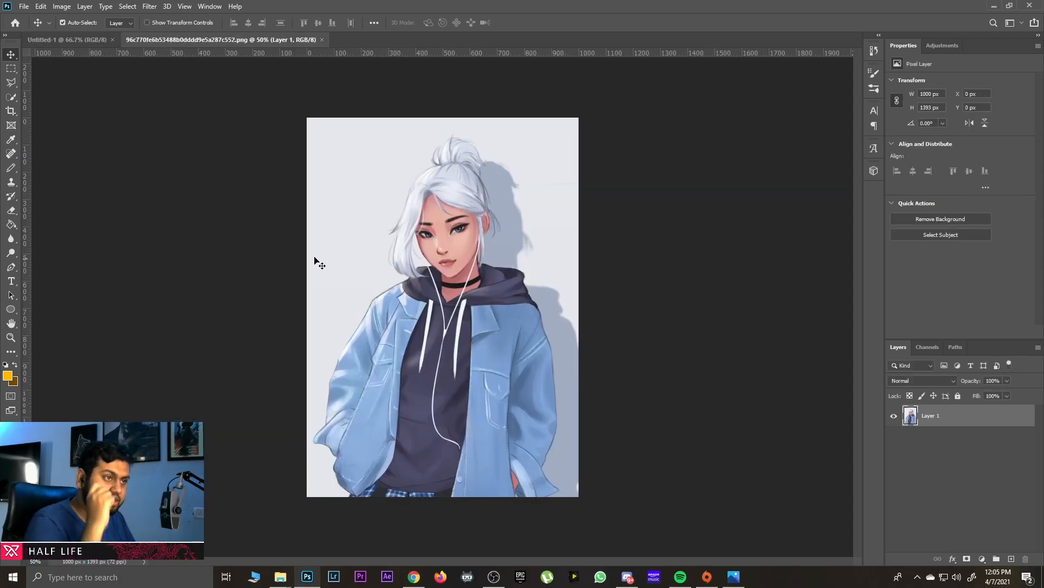
click(11, 98)
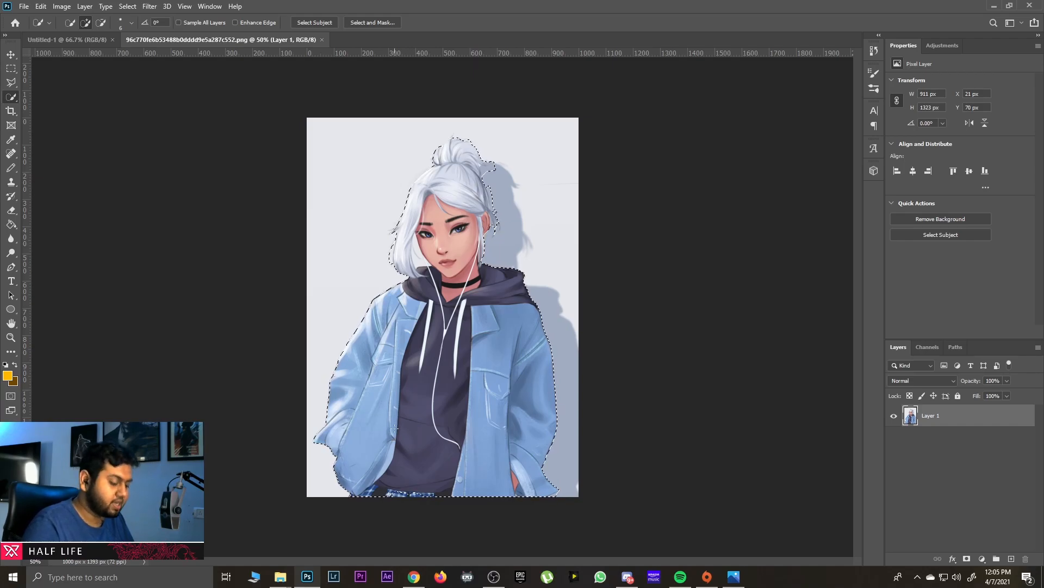
- Subtract the strips of background along the back of the hair, between the bun and the ear, from the character selection
scroll(395, 428, up, 2)
scroll(395, 428, up, 1)
scroll(454, 420, down, 3)
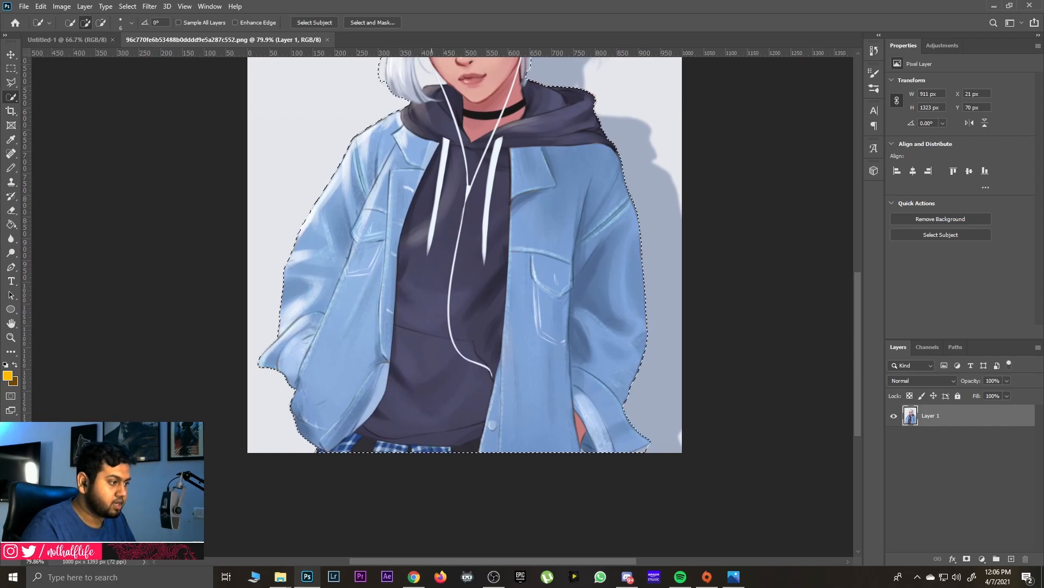
scroll(458, 384, up, 5)
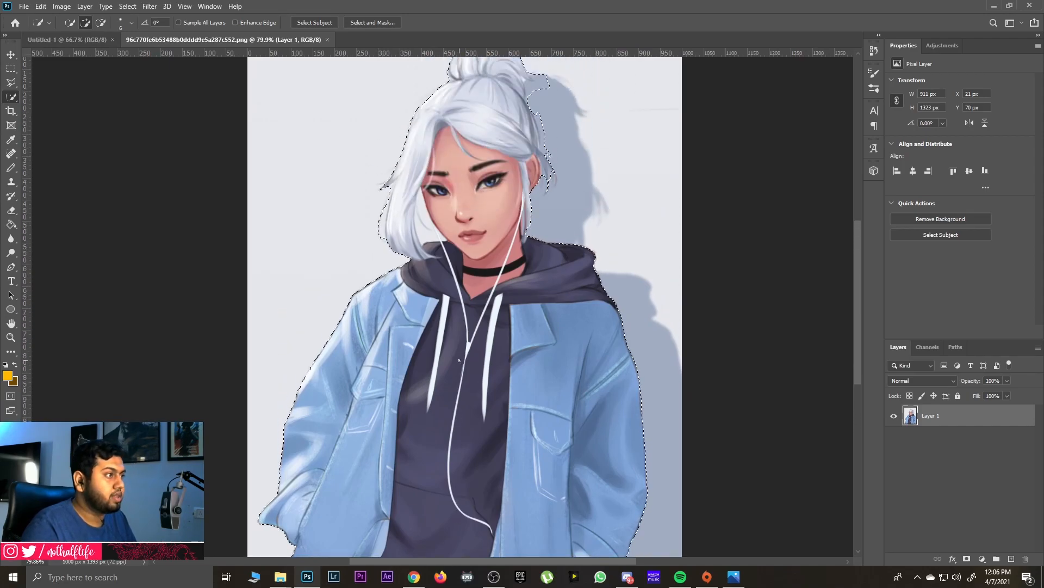
scroll(387, 250, up, 3)
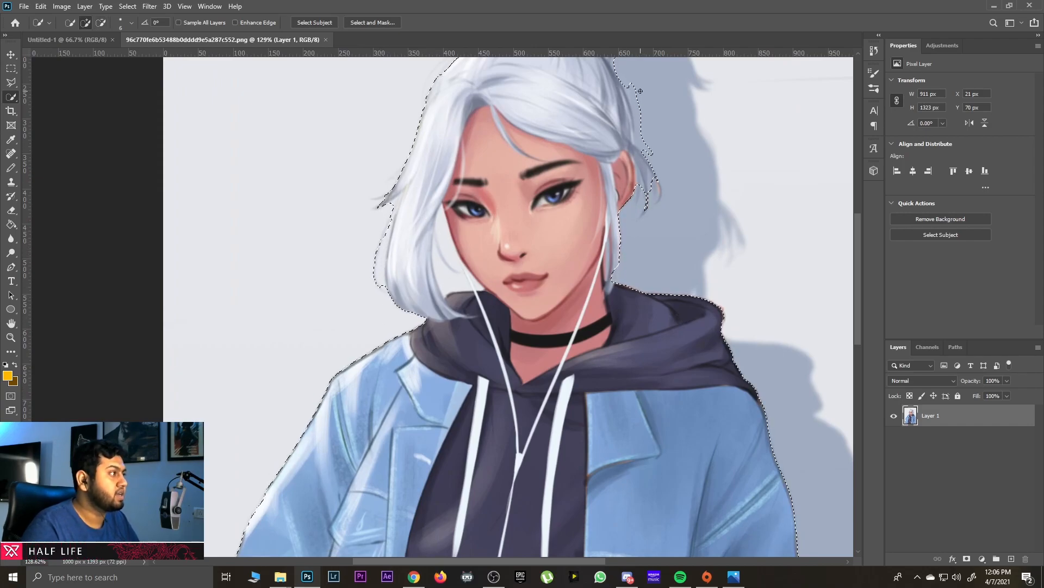
scroll(670, 188, up, 1)
scroll(670, 188, up, 4)
click(101, 23)
mouse_move(646, 169)
mouse_down()
mouse_move(632, 165)
mouse_move(618, 191)
mouse_up()
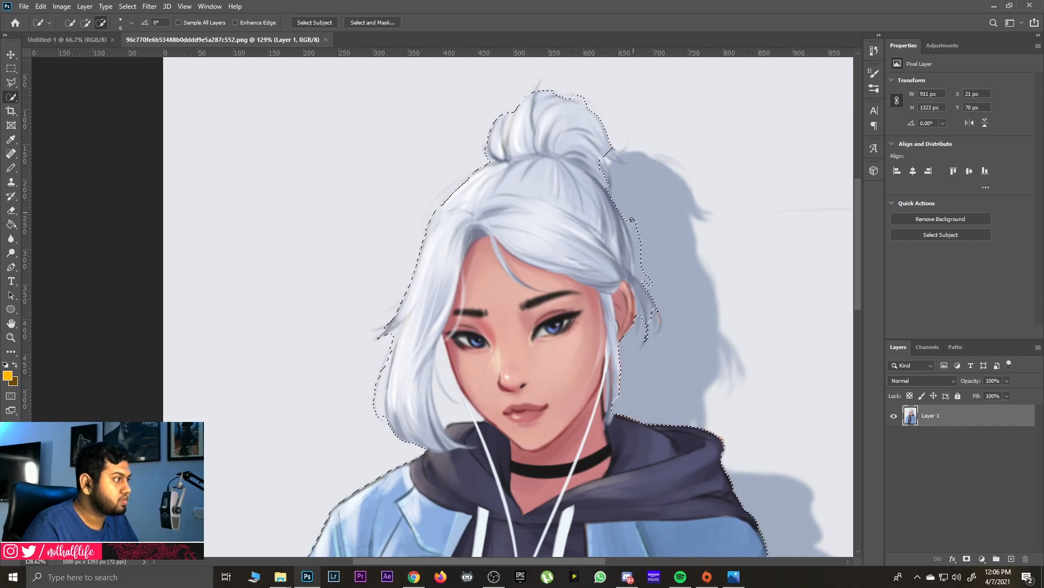
scroll(663, 249, down, 1)
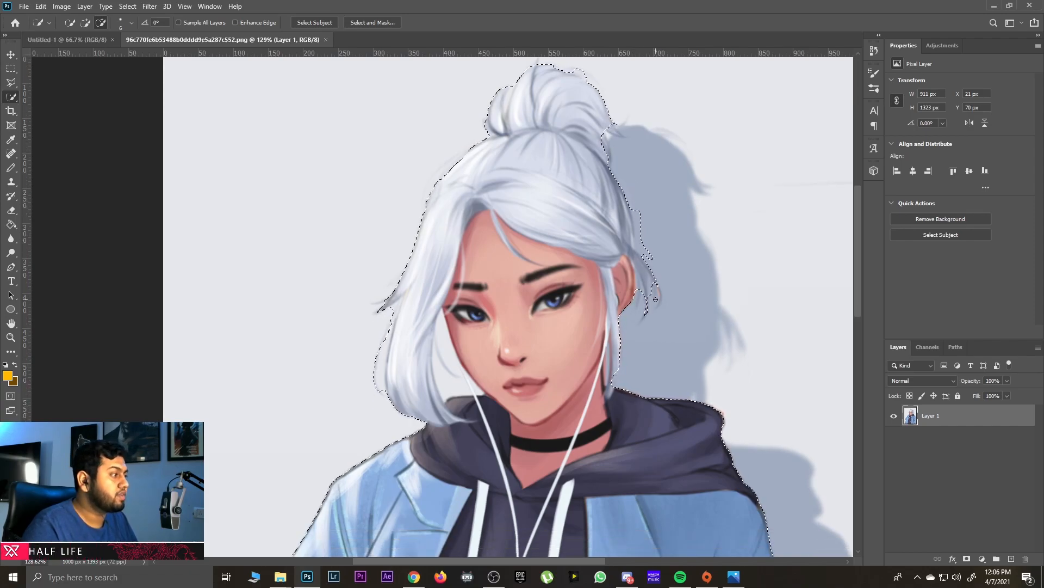
drag(664, 249, 637, 210)
click(85, 22)
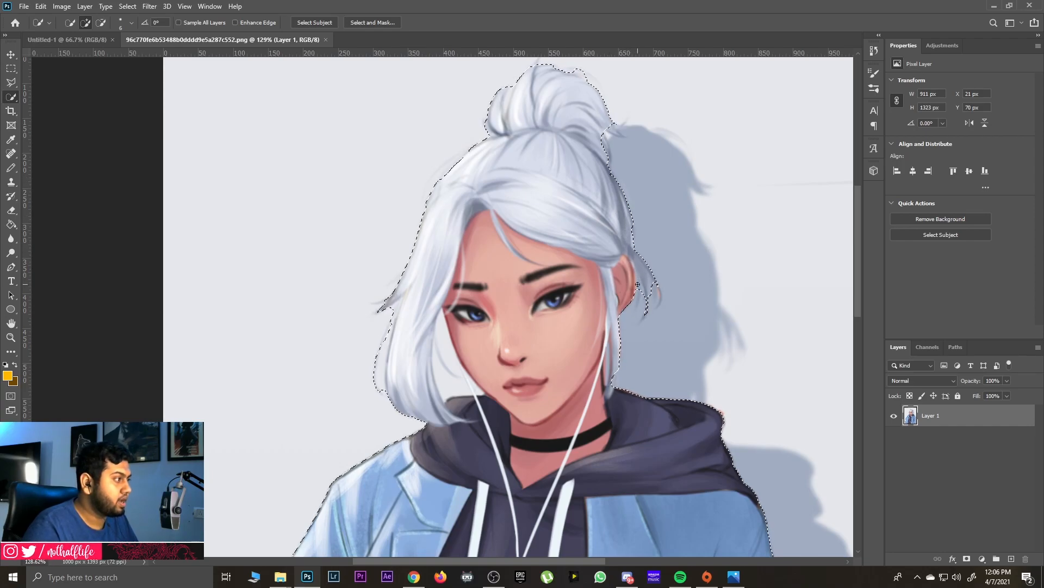
- Subtract the enclosed background gap between the loose front hair and the cheek from the selection
scroll(434, 376, down, 2)
scroll(434, 376, down, 1)
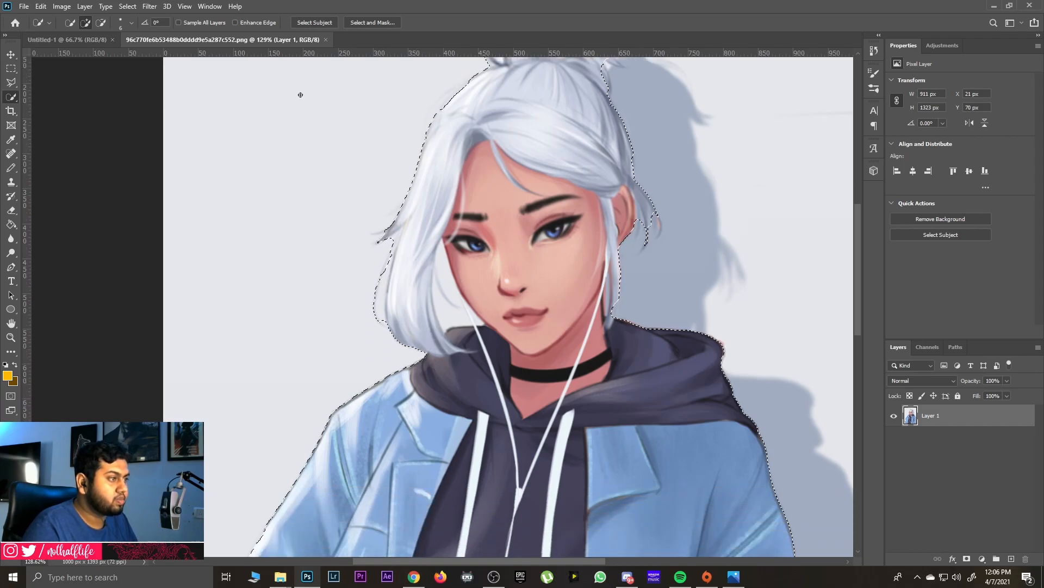
key(alt)
drag(447, 319, 445, 278)
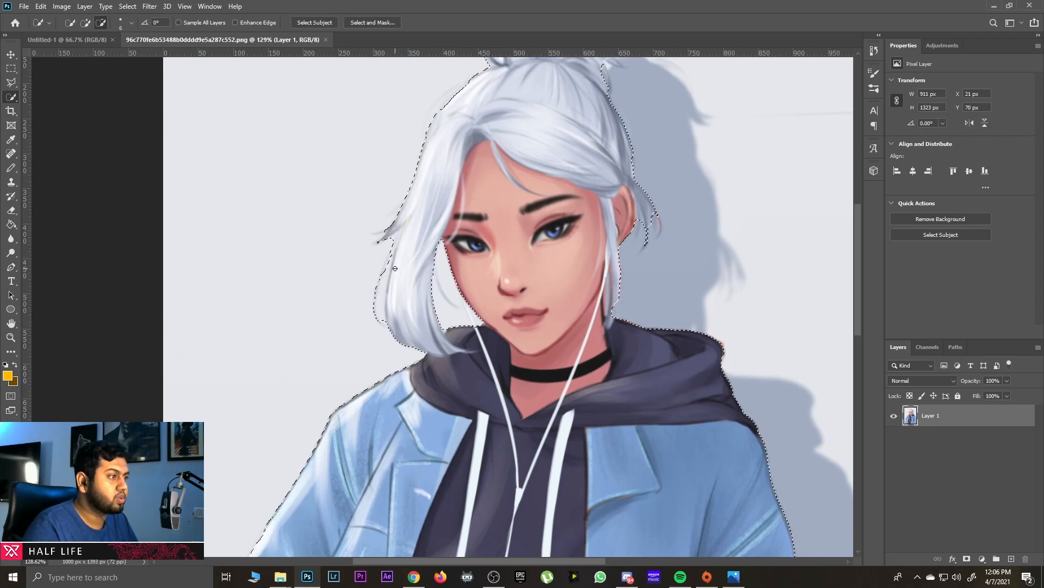
- Copy the selected character to a new layer and bring that layer into the Untitled-1 document
scroll(533, 298, down, 3)
scroll(533, 299, down, 2)
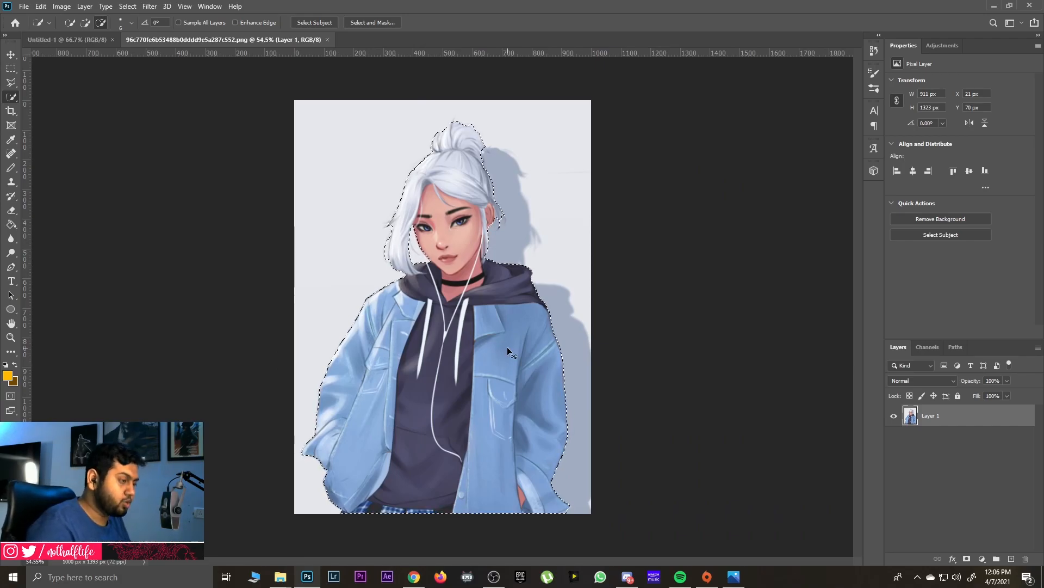
key(ctrl+j)
drag(955, 416, 379, 296)
- Scale the character layer to about 80% and place it near the middle of the canvas, resting on the lower edge
key(ctrl+t)
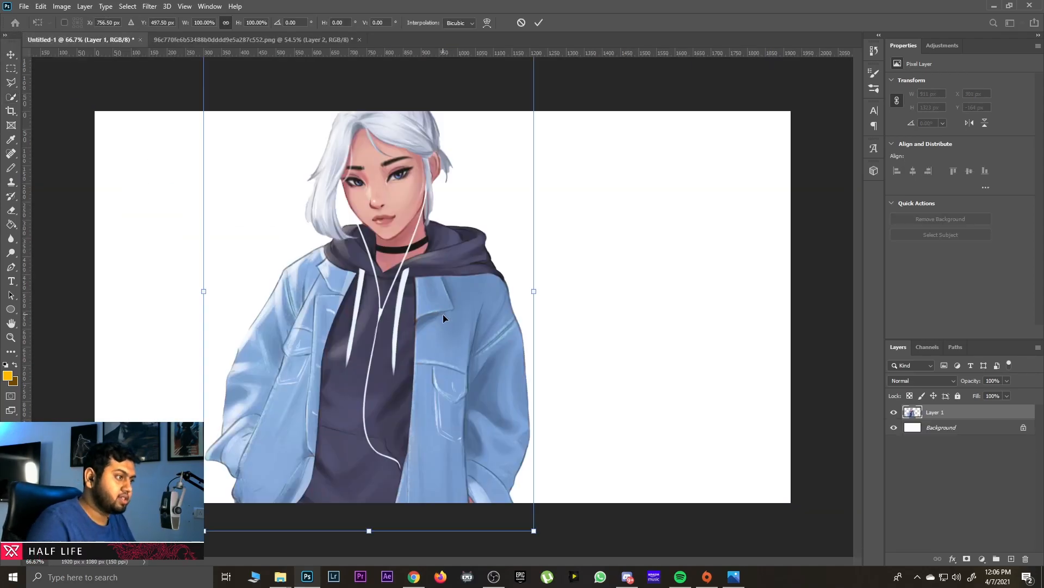
drag(534, 530, 443, 396)
drag(367, 319, 654, 398)
drag(740, 157, 765, 118)
mouse_move(690, 272)
mouse_down()
mouse_move(620, 259)
mouse_move(482, 266)
mouse_up()
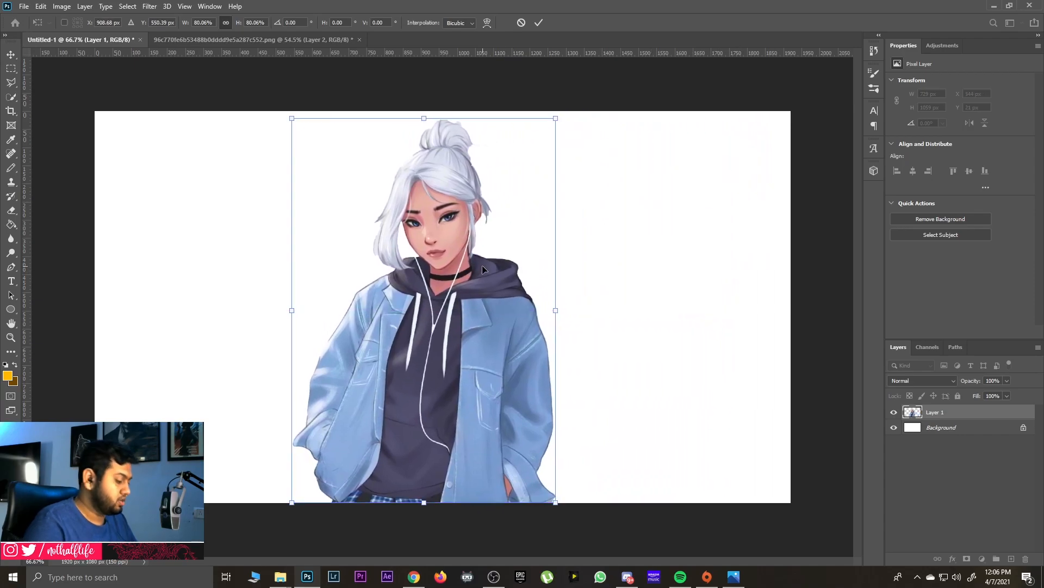
key(Return)
key(w)
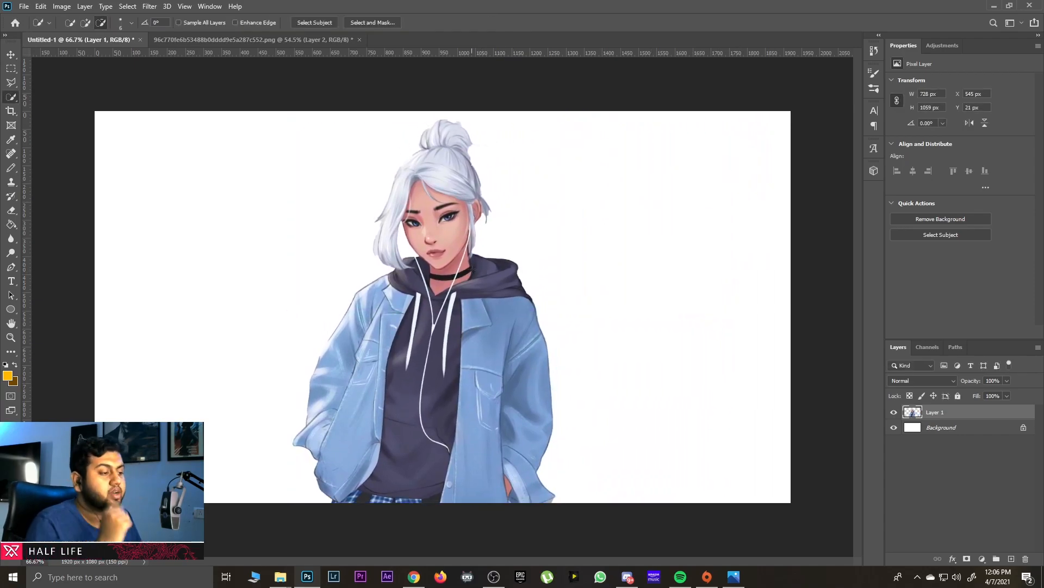
- Switch to Chrome and save the DeviantArt Jett render with the transparent background to the Downloads folder
click(414, 576)
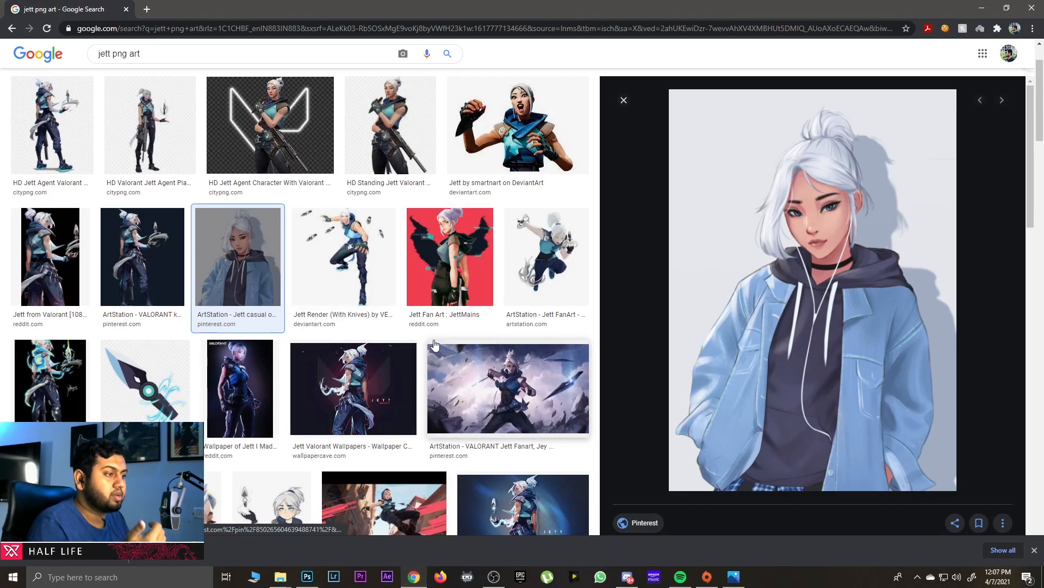
click(517, 134)
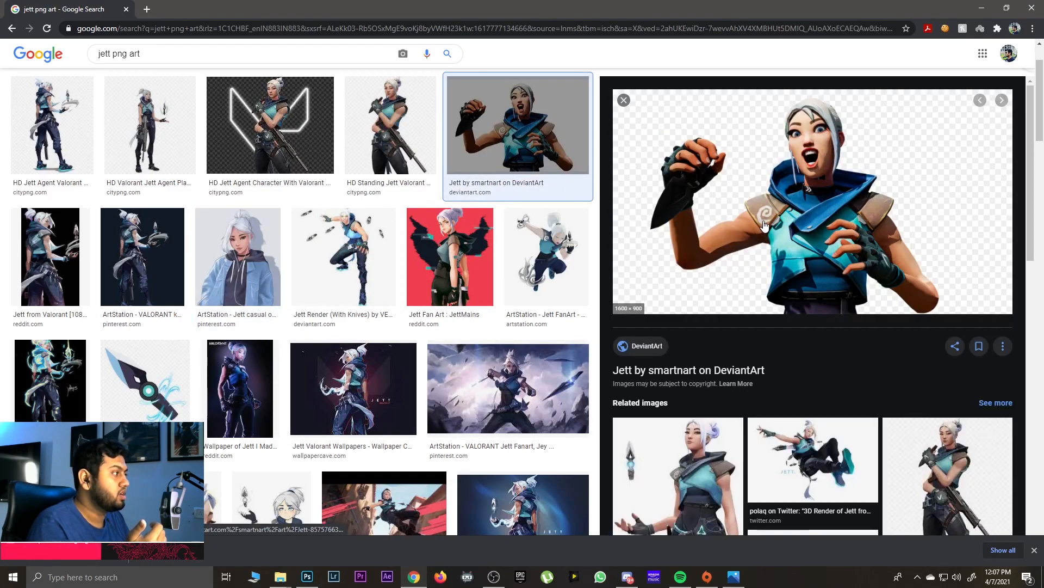
right_click(773, 203)
click(794, 317)
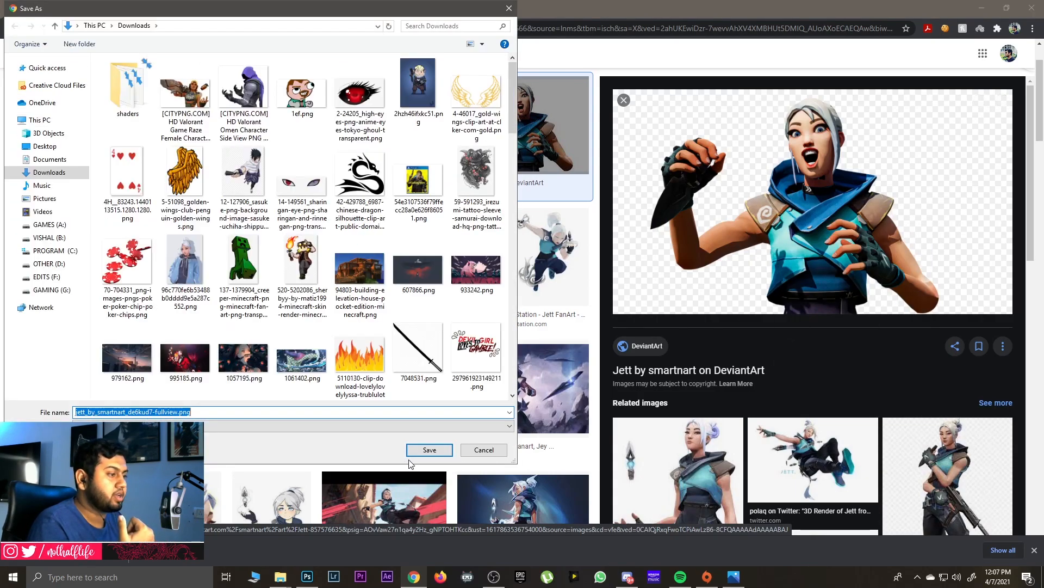
click(430, 452)
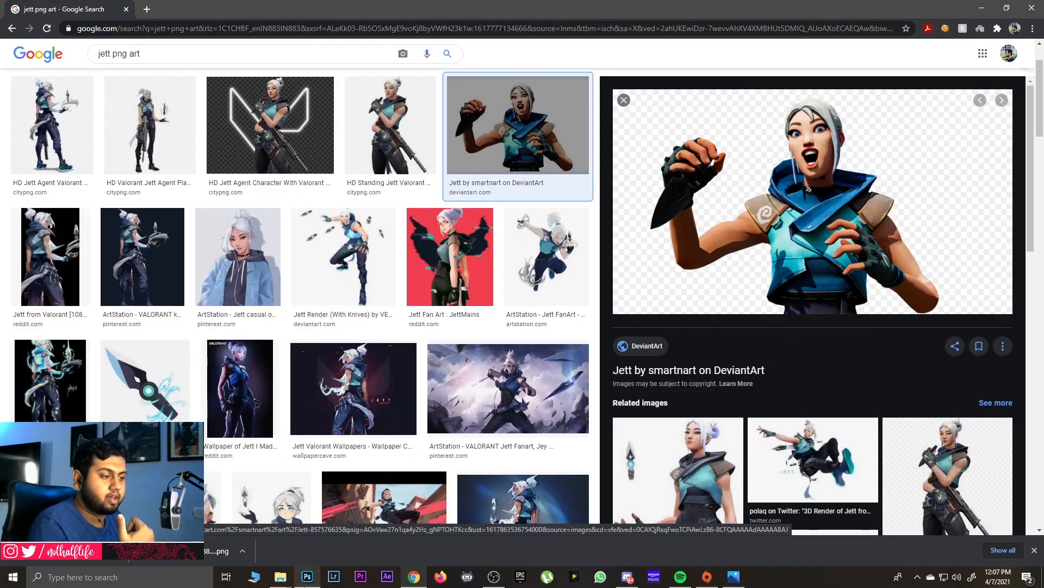
click(308, 576)
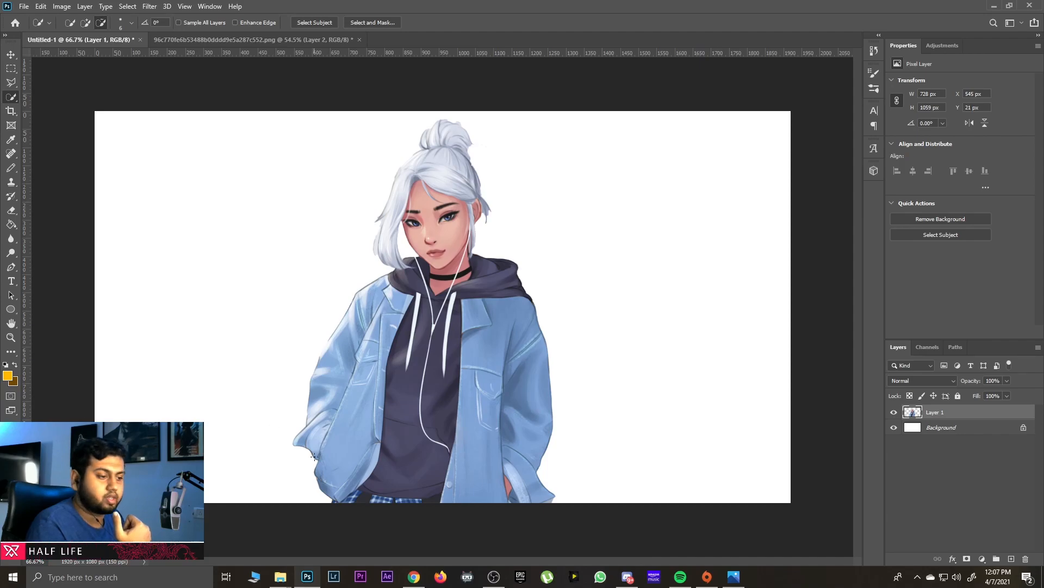
click(413, 577)
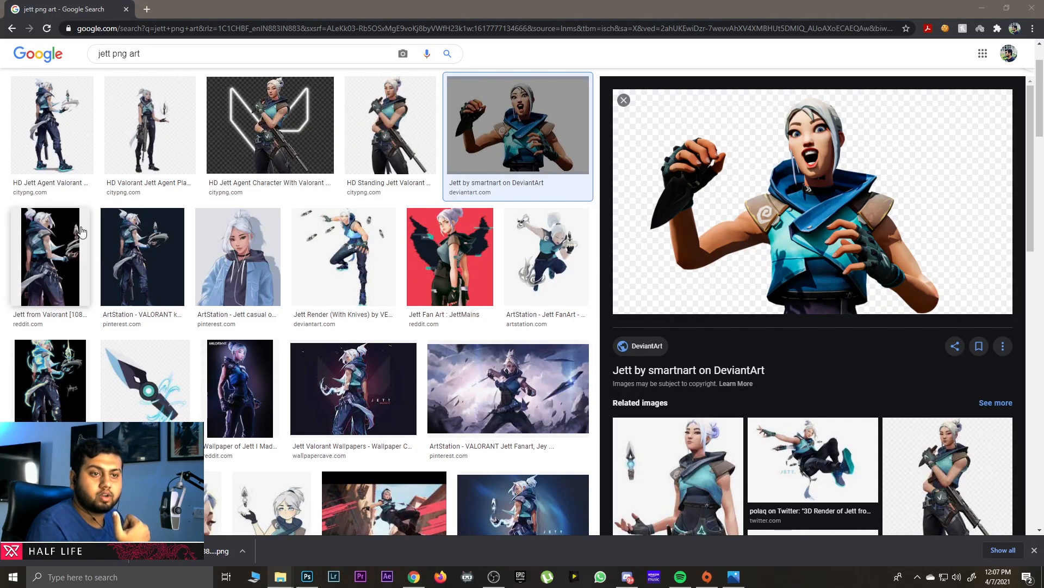
click(307, 577)
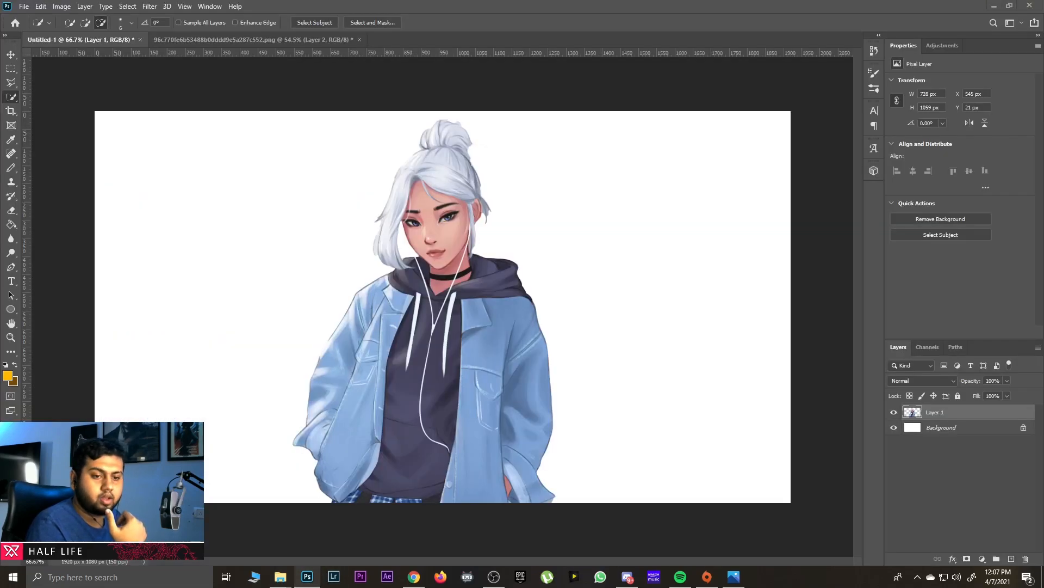
drag(307, 576, 215, 290)
mouse_move(430, 265)
mouse_down()
mouse_move(438, 250)
mouse_move(580, 259)
mouse_move(428, 265)
mouse_up()
key(Escape)
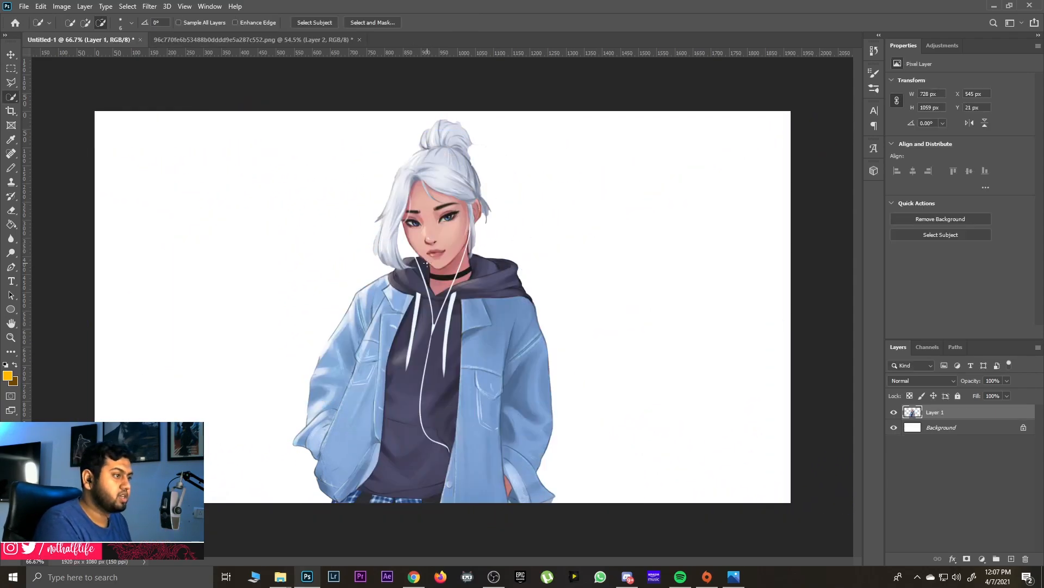
- Move the character layer horizontally into the right half of the canvas
click(11, 55)
drag(452, 190, 593, 192)
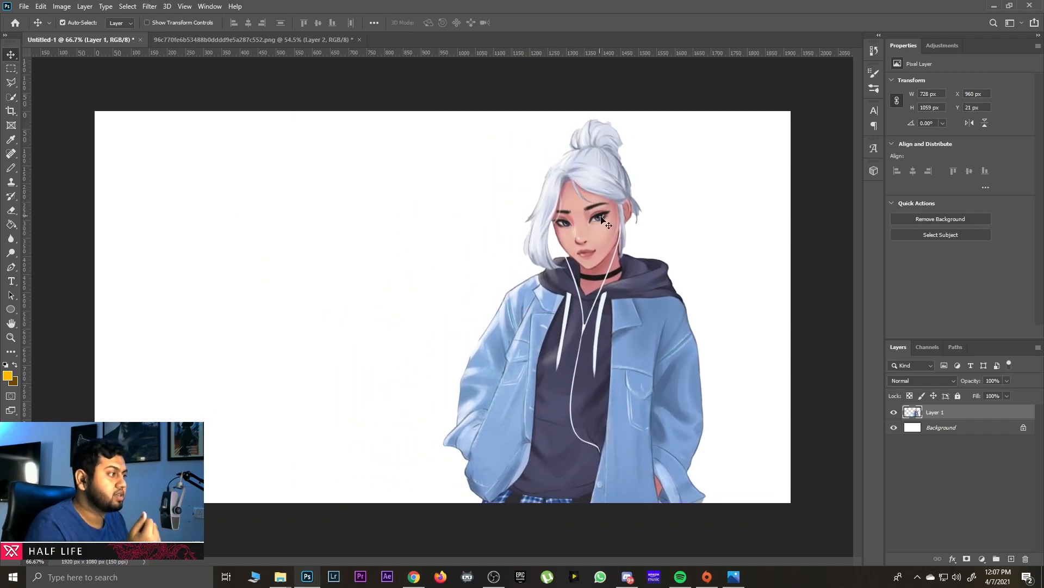
- Switch to Photos to examine the layout of the finished viper.jpg artwork, and return to Photoshop
click(734, 576)
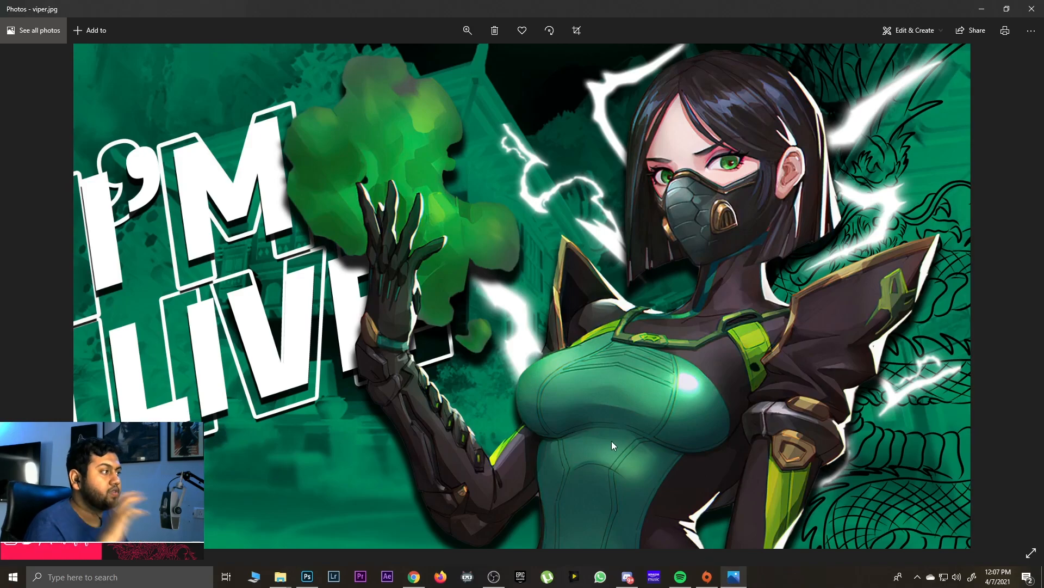
scroll(598, 410, up, 1)
scroll(599, 411, down, 1)
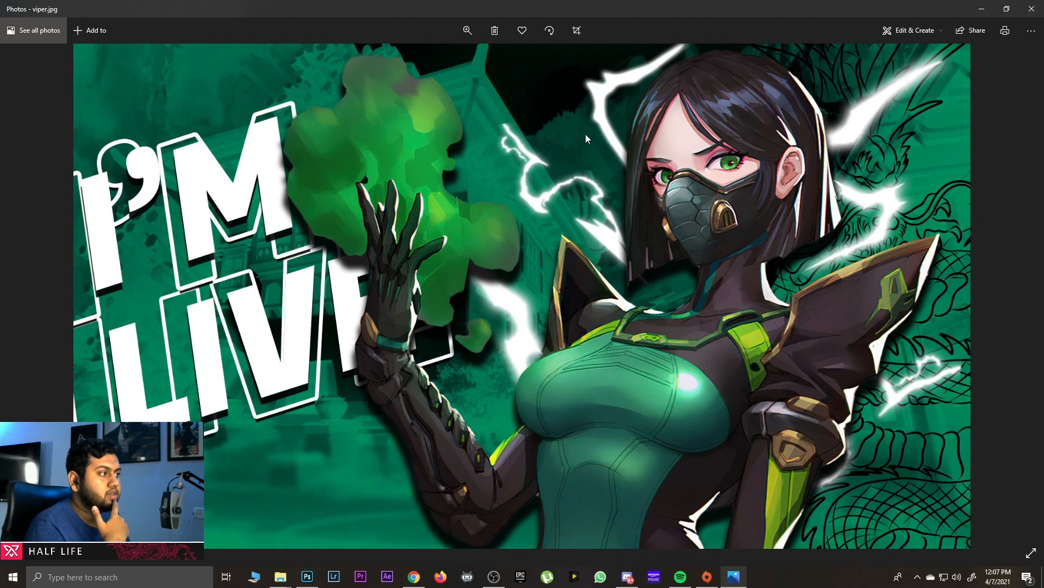
click(308, 576)
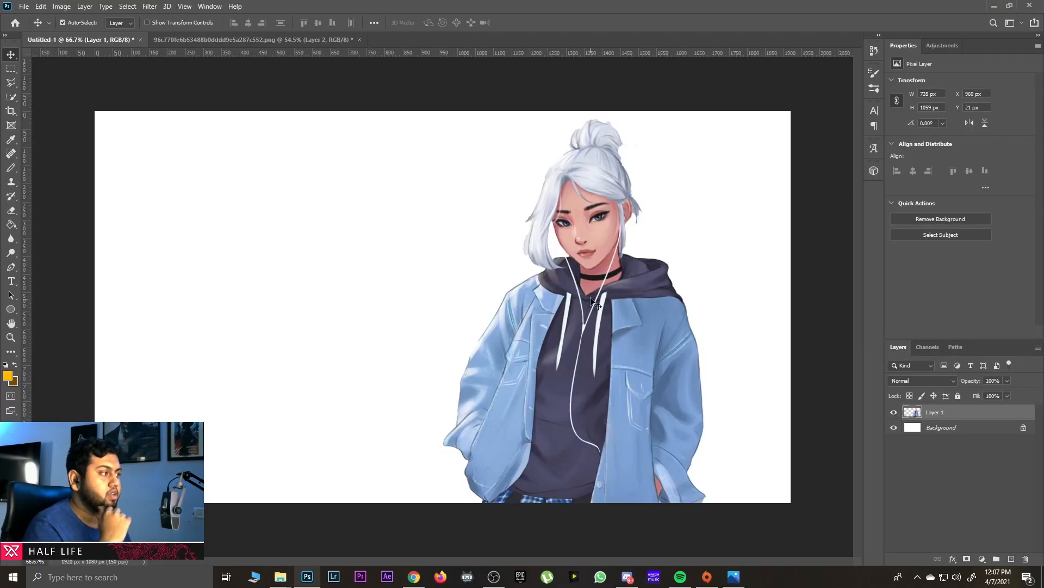
- Move the character layer to the middle of the canvas and scale it up to about 129%
drag(593, 242, 441, 254)
key(ctrl+t)
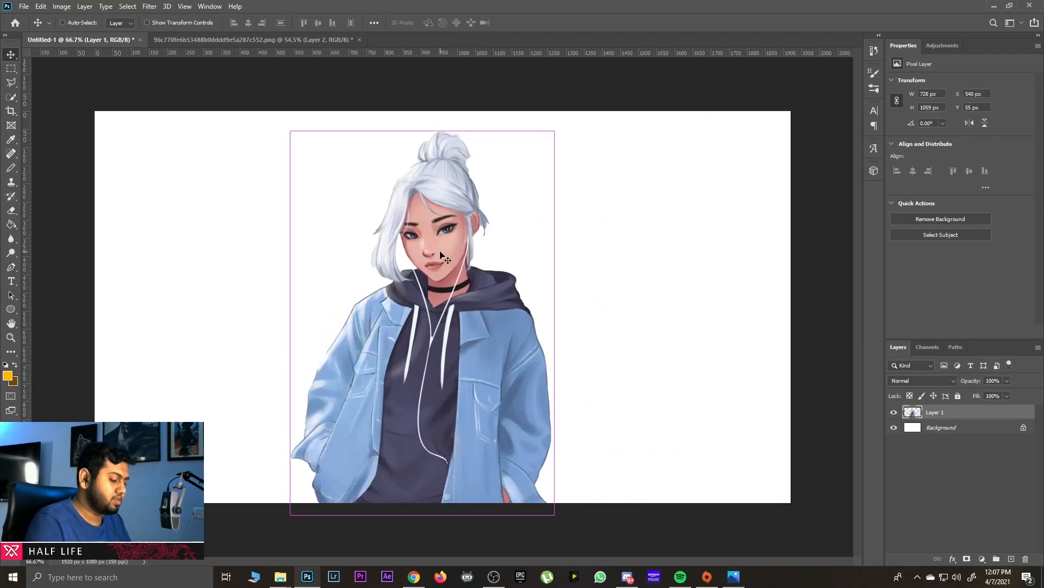
drag(550, 140, 691, 60)
drag(528, 298, 503, 376)
drag(581, 470, 559, 416)
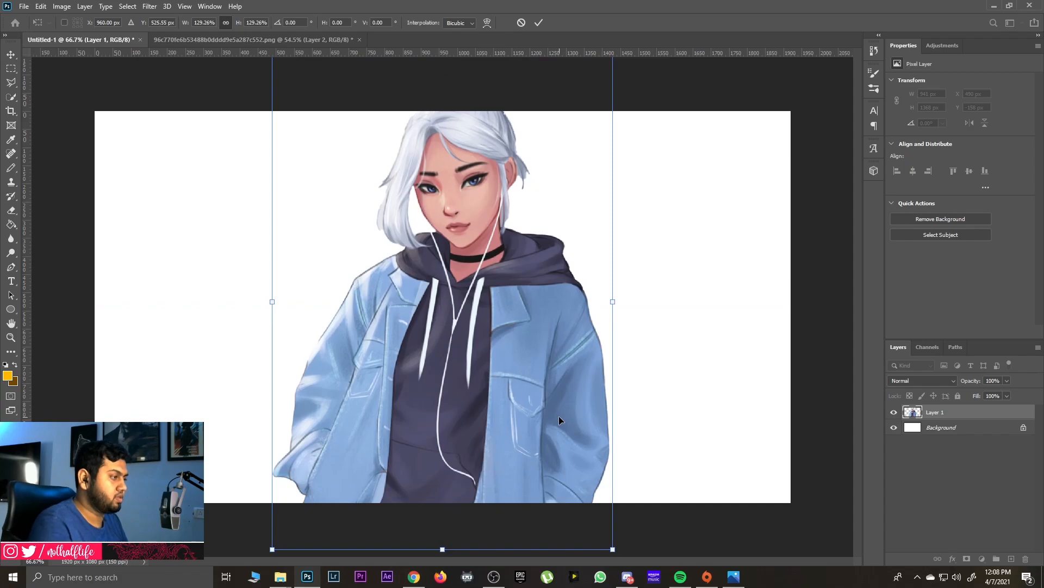
- Rotate the character to about -2.4° and position it with the hair bun just touching the canvas's upper edge, slightly left of centre
drag(685, 456, 662, 517)
drag(549, 399, 525, 461)
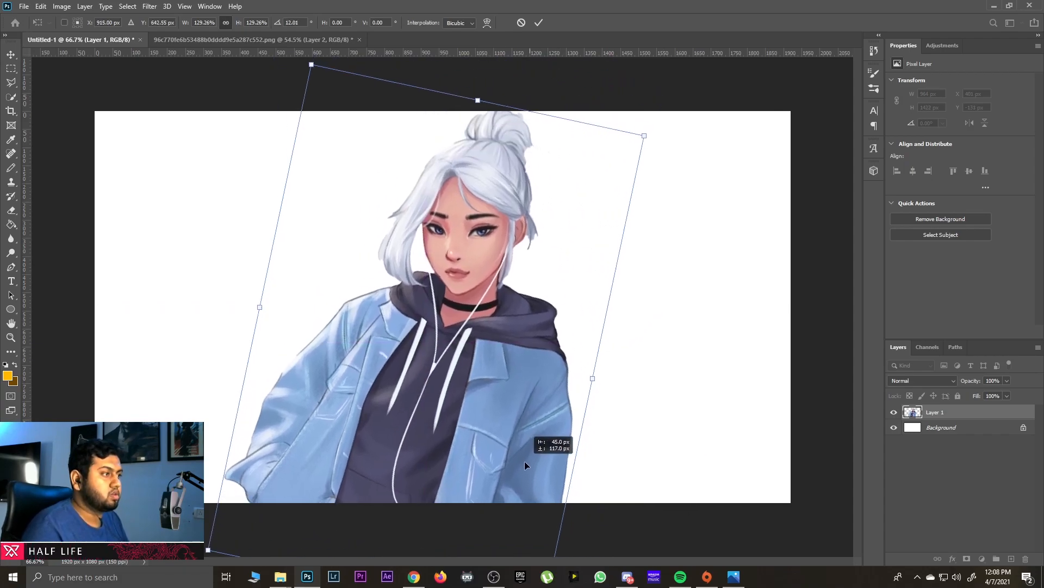
drag(606, 478, 660, 437)
drag(537, 433, 537, 447)
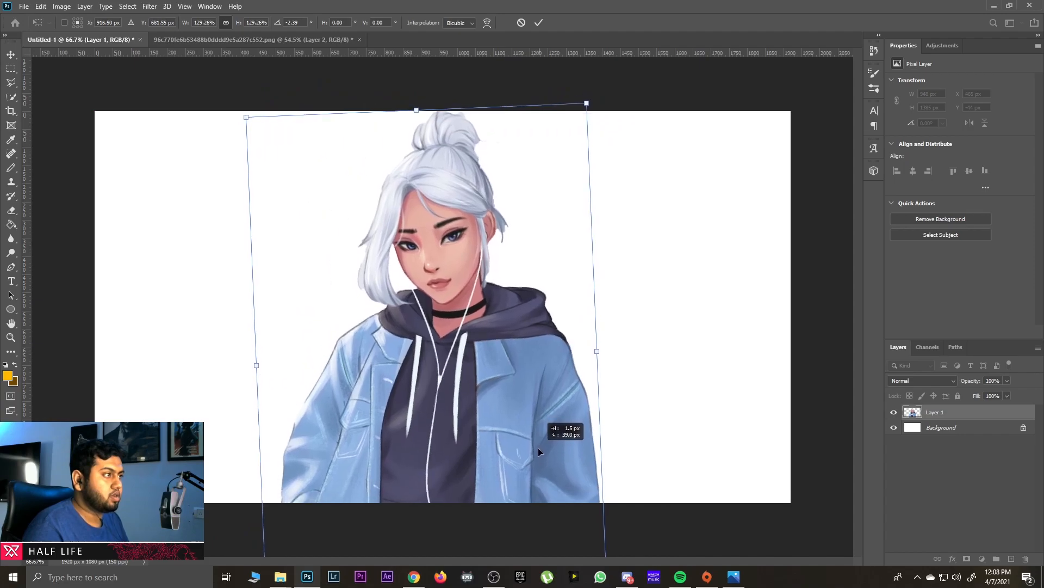
key(Return)
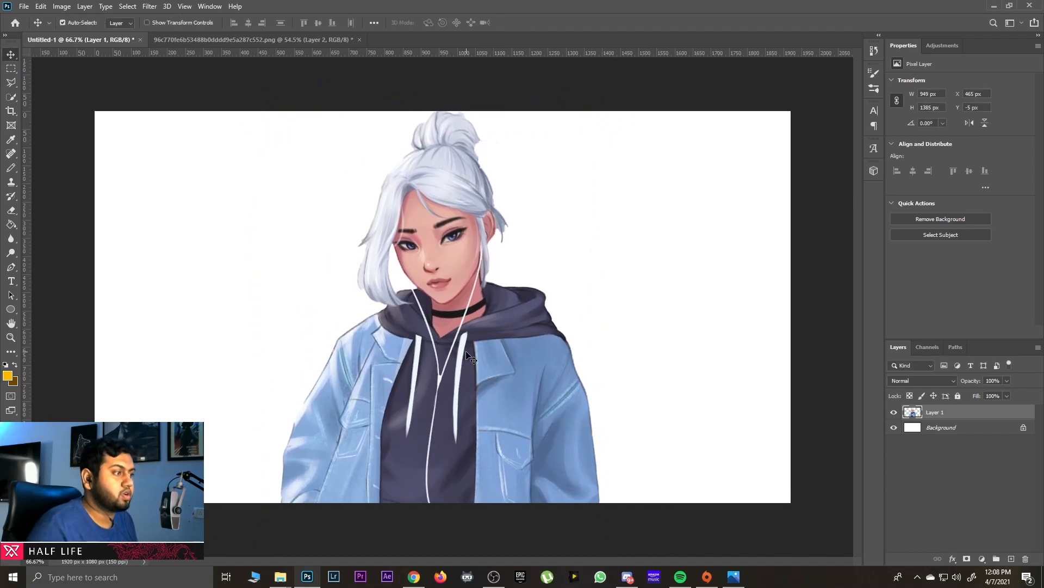
drag(469, 356, 462, 351)
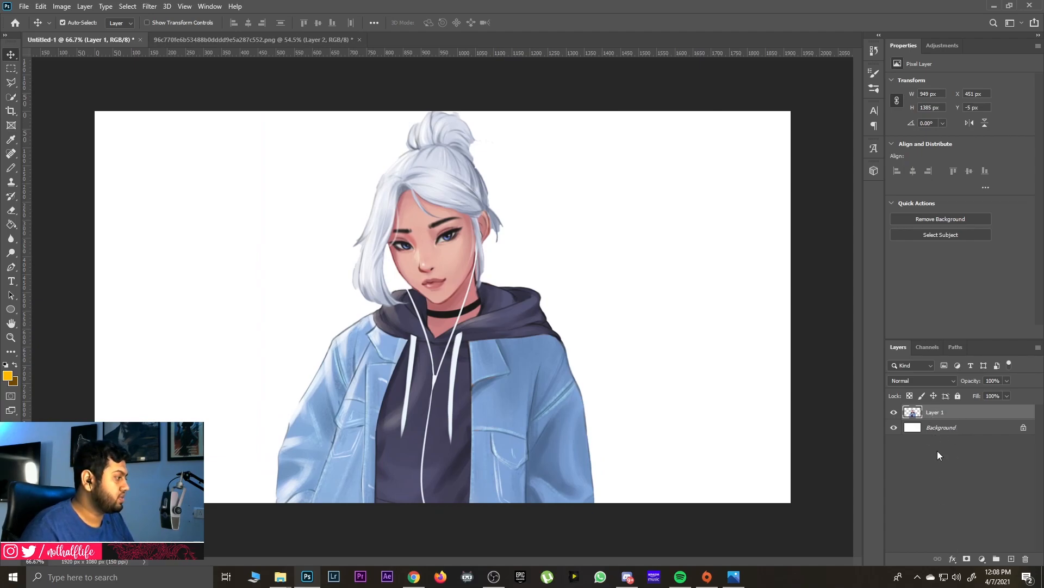
- Add a drop shadow to the character with 84% opacity, 51° angle, 20% spread and 38 px size, and shift the character to the canvas centre
click(952, 559)
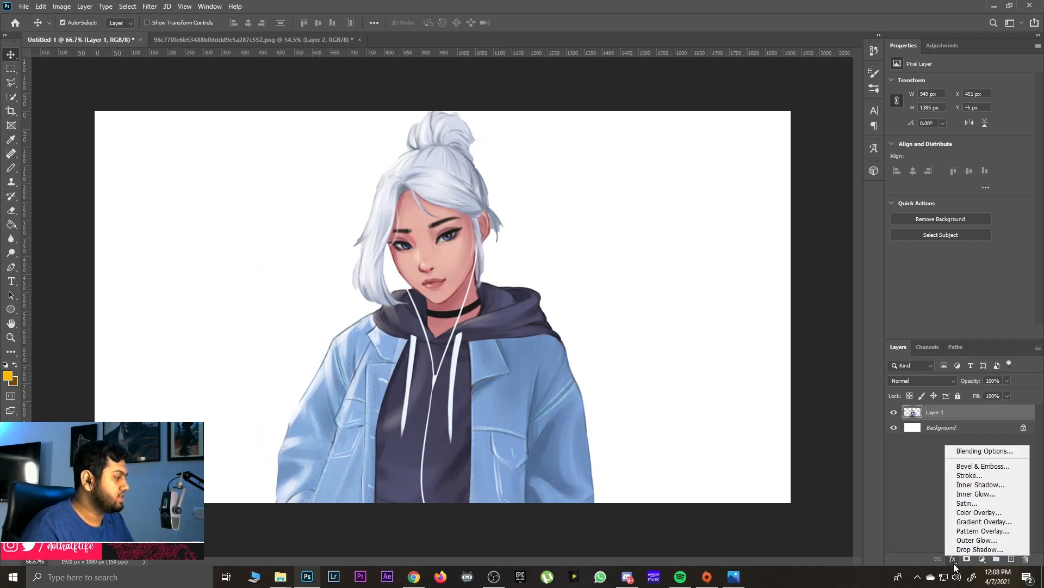
click(965, 549)
drag(685, 254, 827, 86)
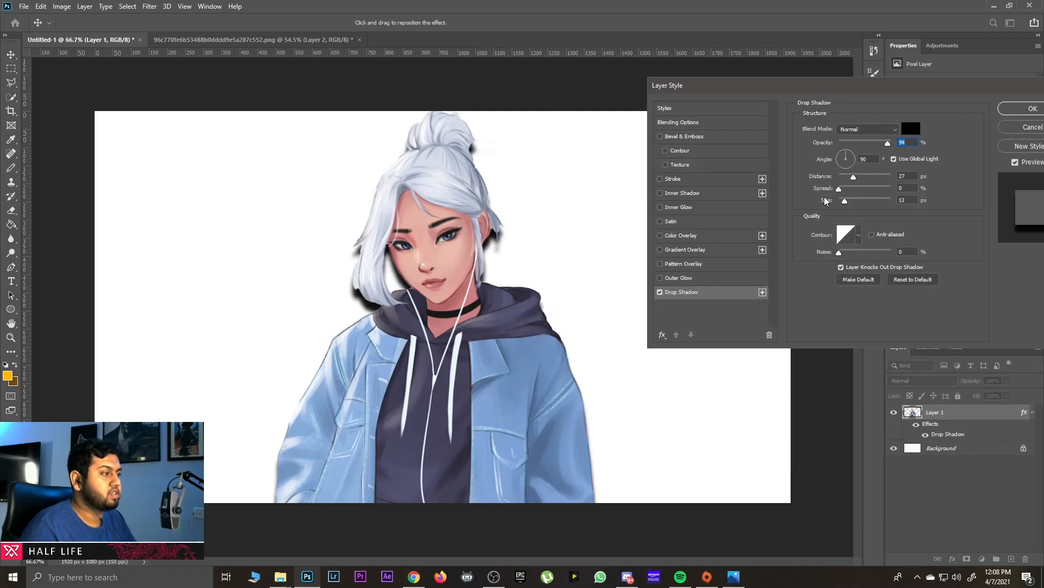
click(851, 154)
mouse_move(841, 191)
mouse_down()
mouse_move(852, 192)
mouse_move(852, 204)
mouse_up()
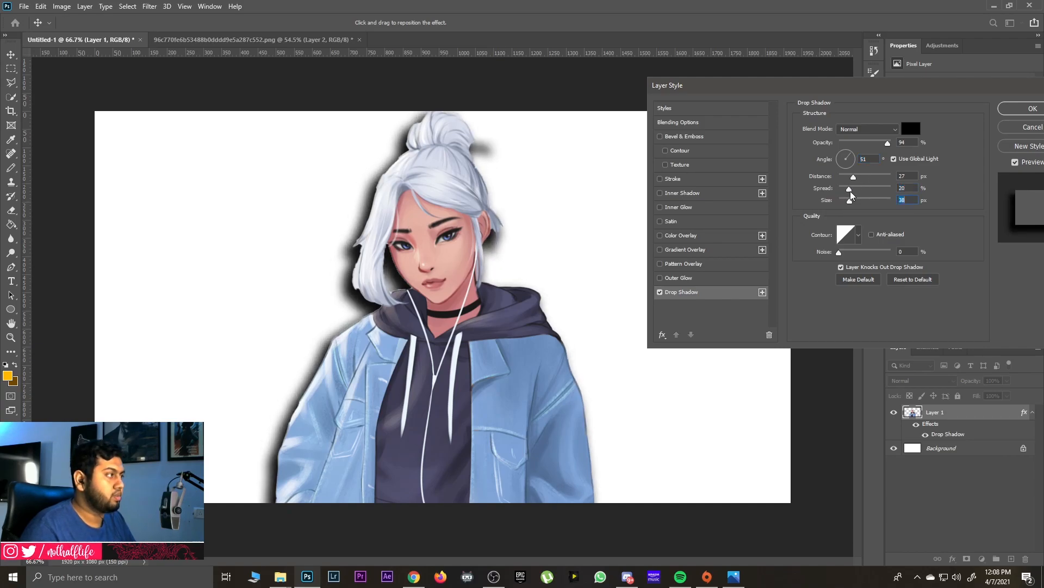
drag(882, 87, 773, 80)
drag(780, 139, 778, 137)
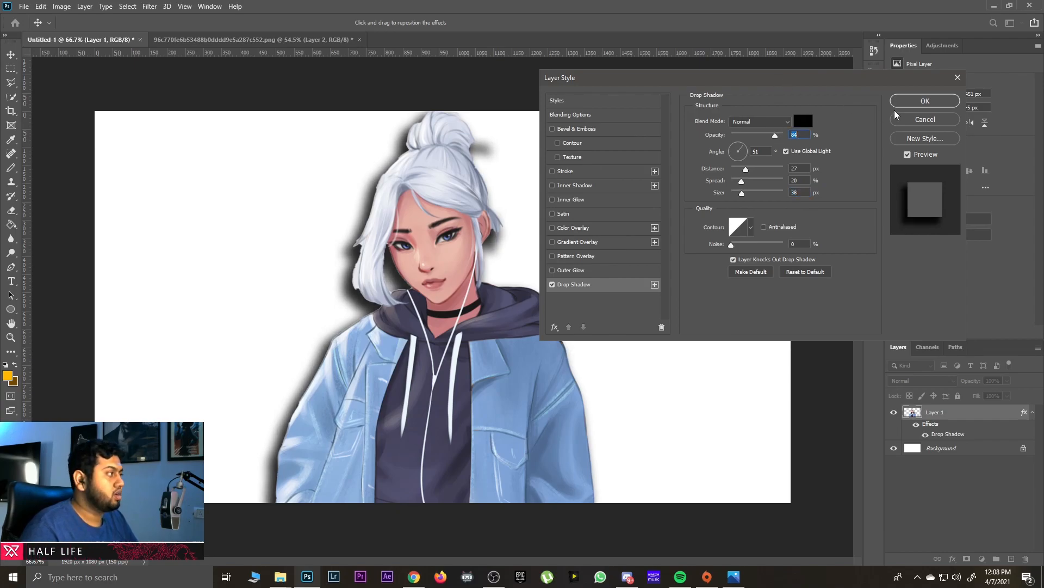
click(920, 101)
drag(436, 220, 459, 220)
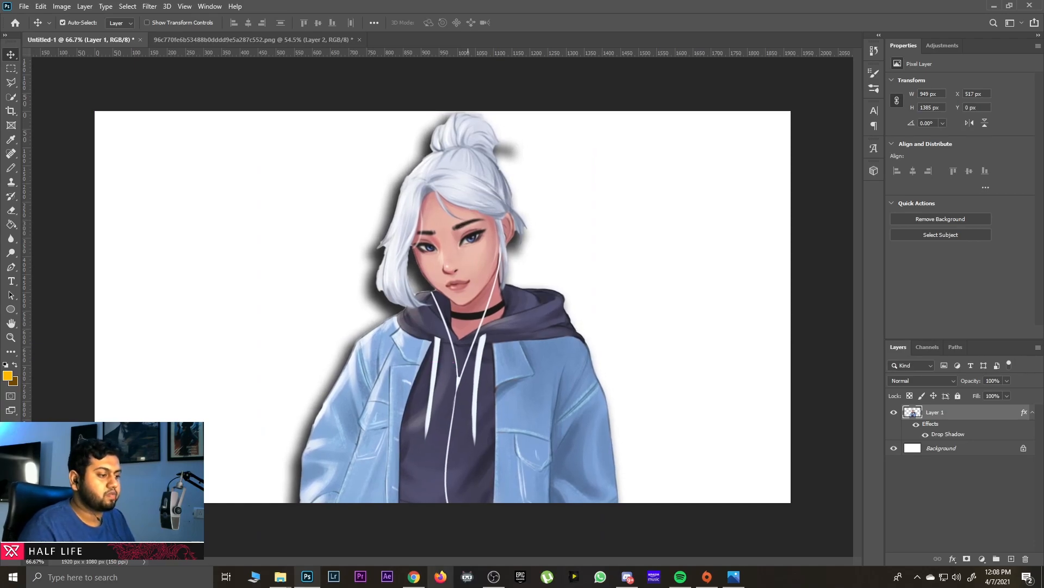
- Switch to Chrome and run an image search for "valorant maps art" in a new tab
click(414, 576)
click(147, 9)
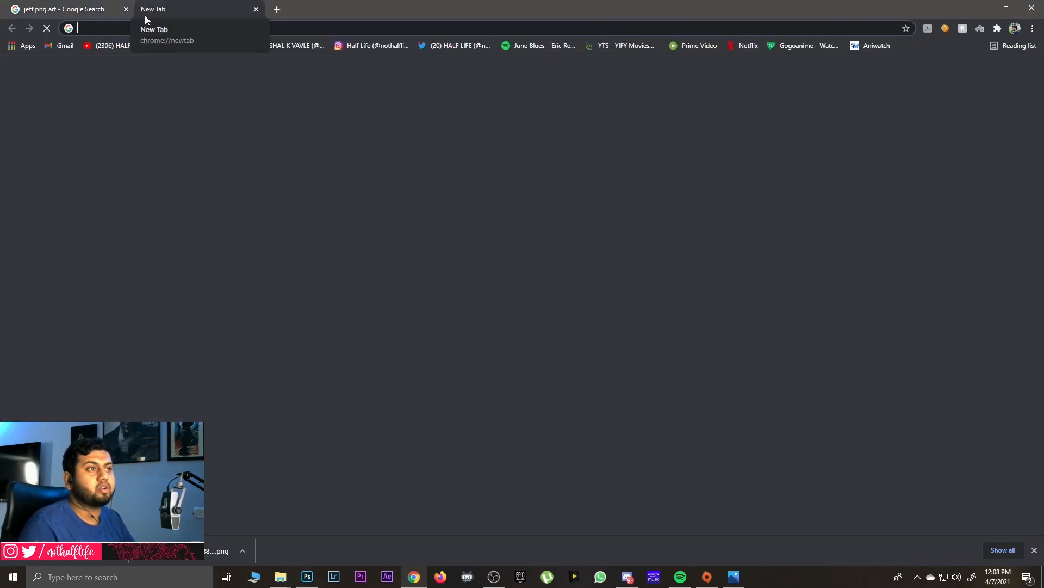
click(138, 31)
text(val)
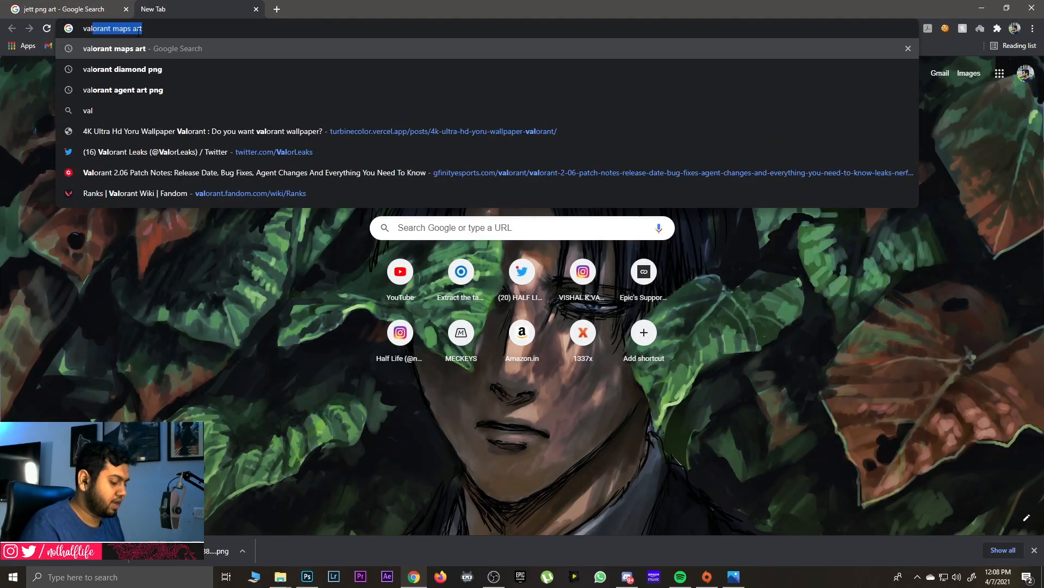
text(orant maps )
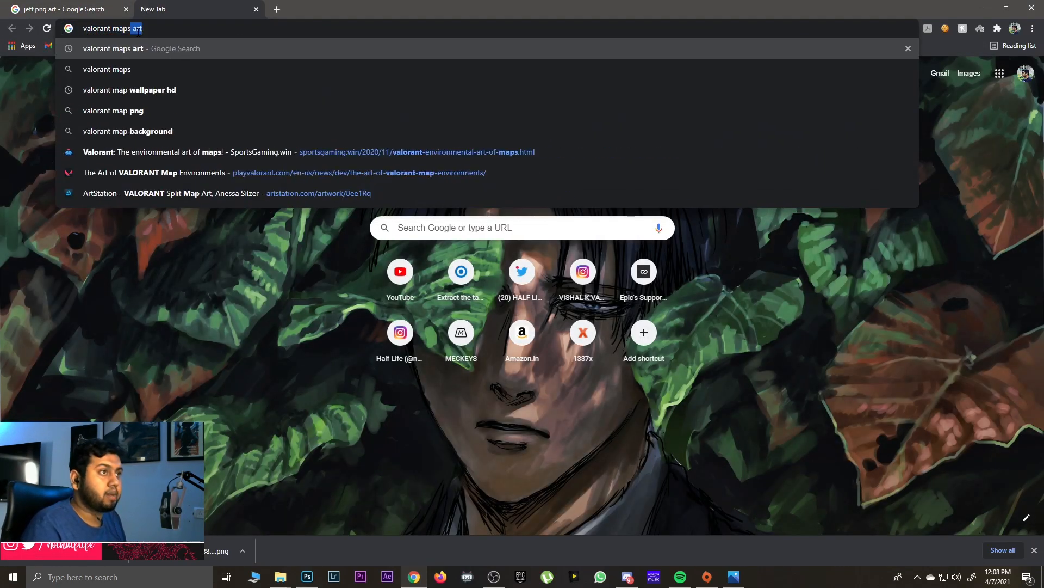
text(a)
key(Return)
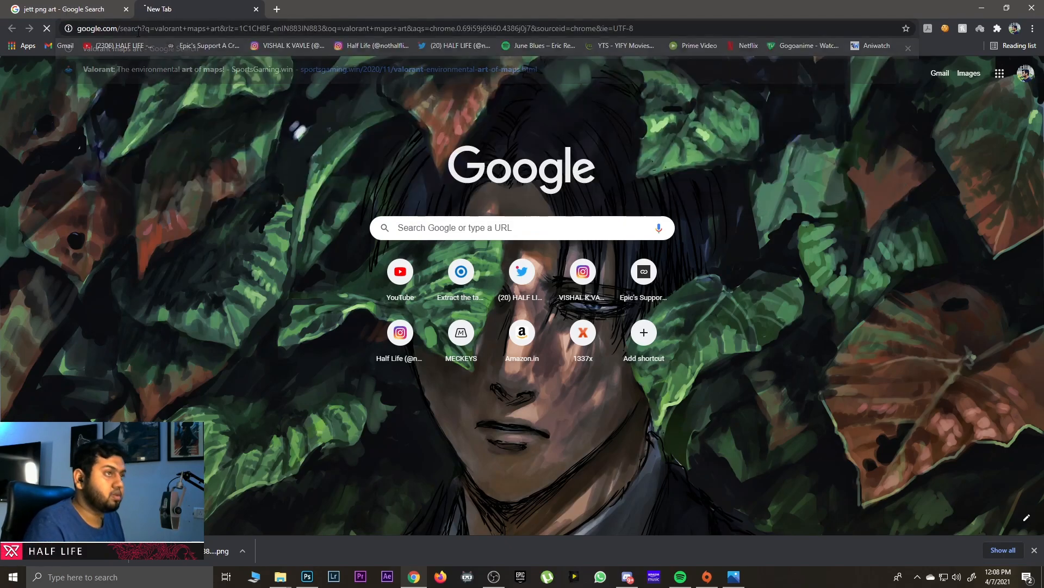
click(156, 101)
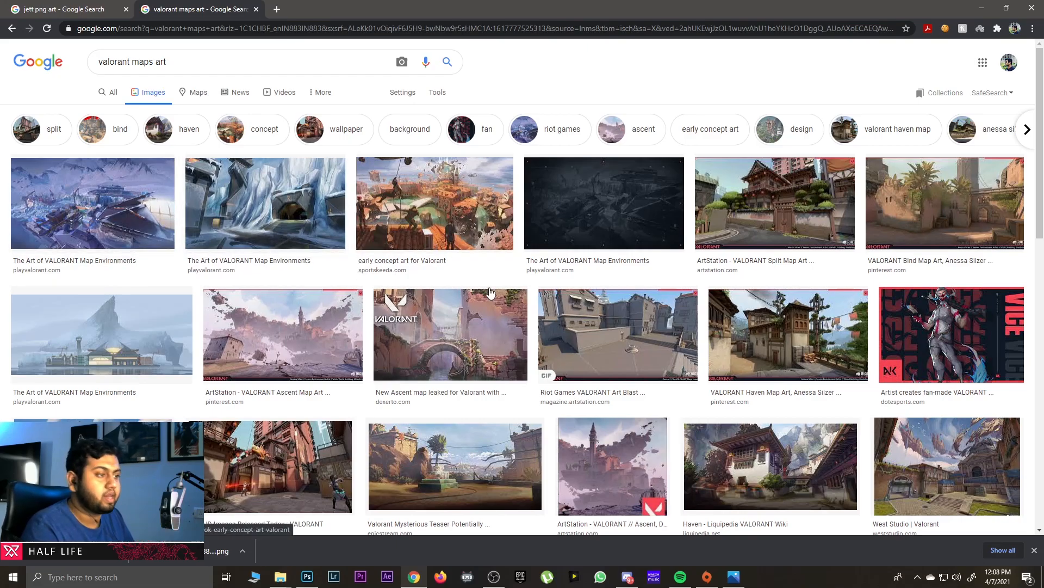
- Save the West Studio Valorant map artwork with the domed building and floating islands to the computer
scroll(717, 338, down, 2)
scroll(718, 337, down, 1)
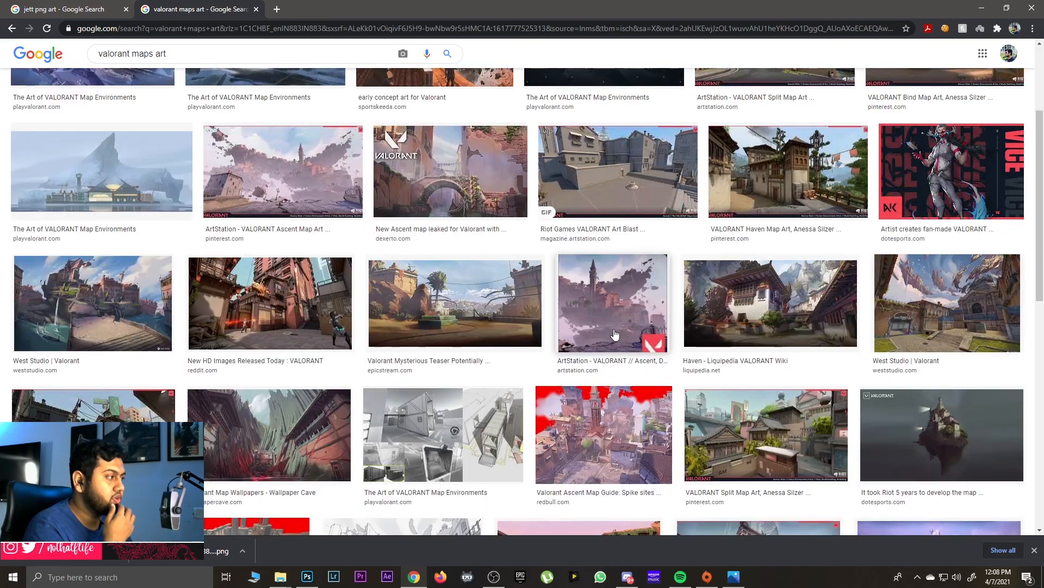
click(919, 318)
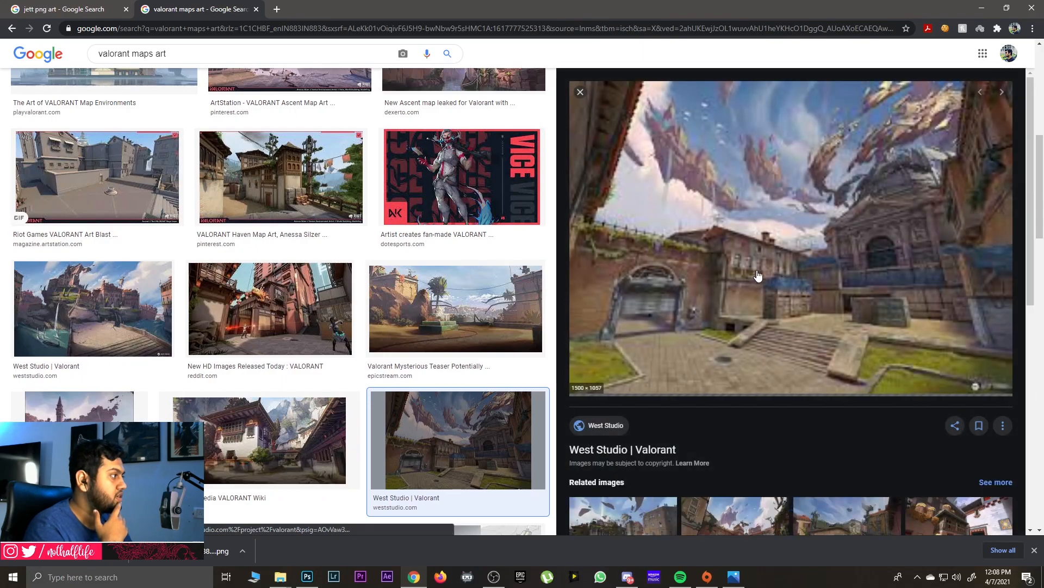
right_click(753, 213)
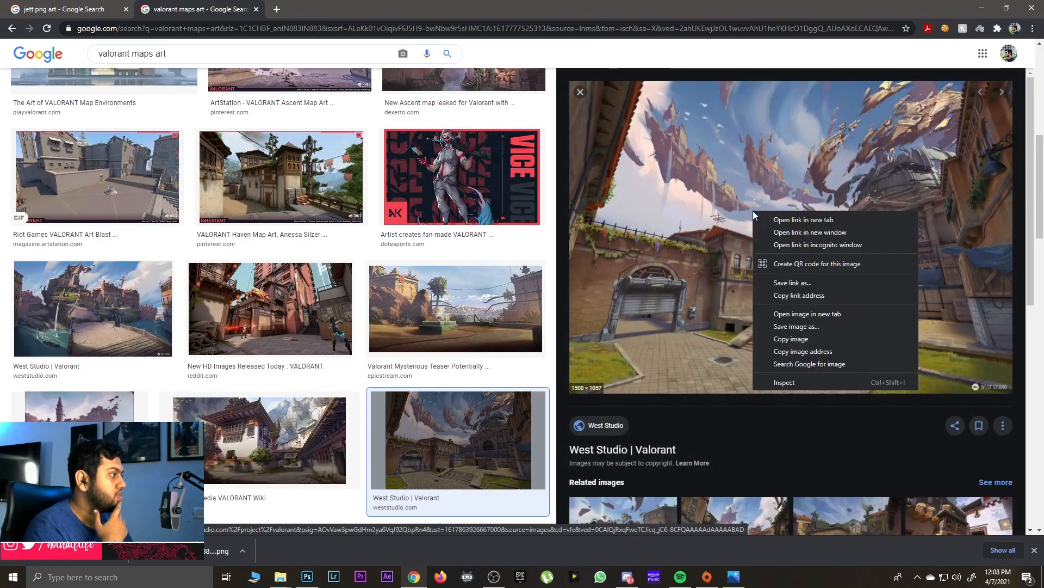
click(802, 324)
click(429, 450)
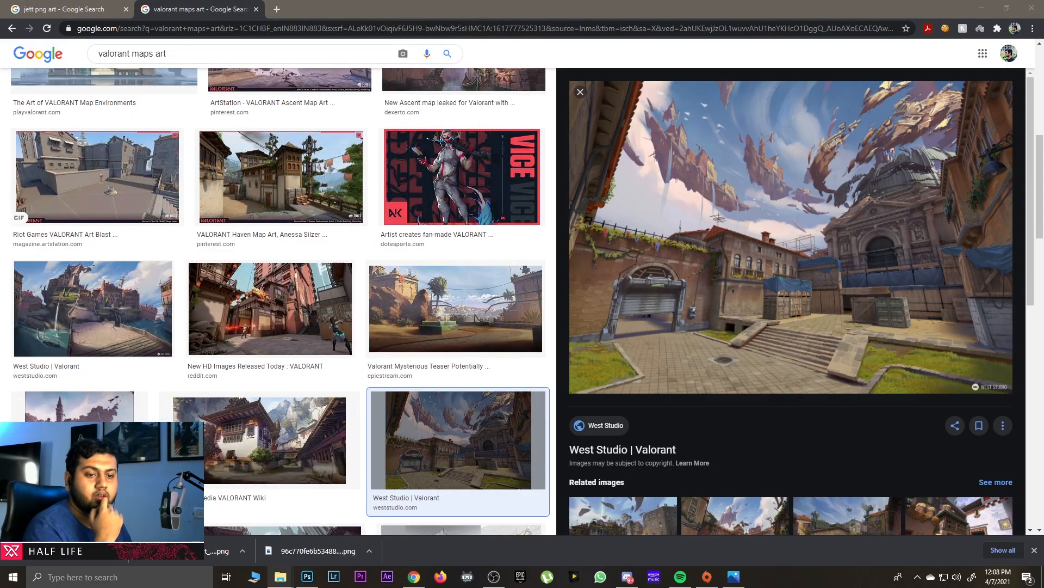
- Return to Photoshop, scale the placed map image to about 1940 × 1367 px to cover the canvas, and put its layer beneath the character
click(307, 576)
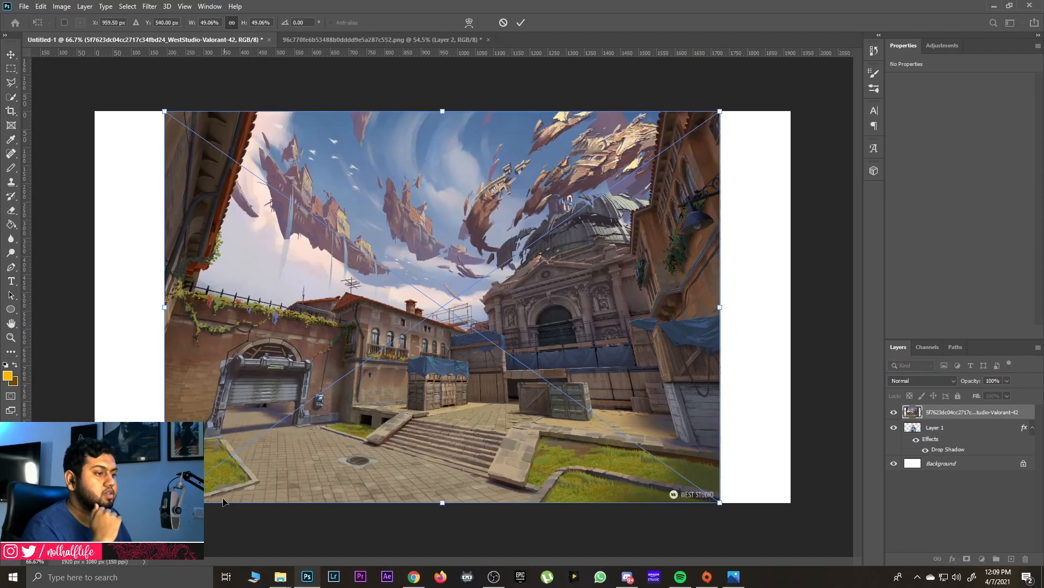
drag(164, 502, 93, 552)
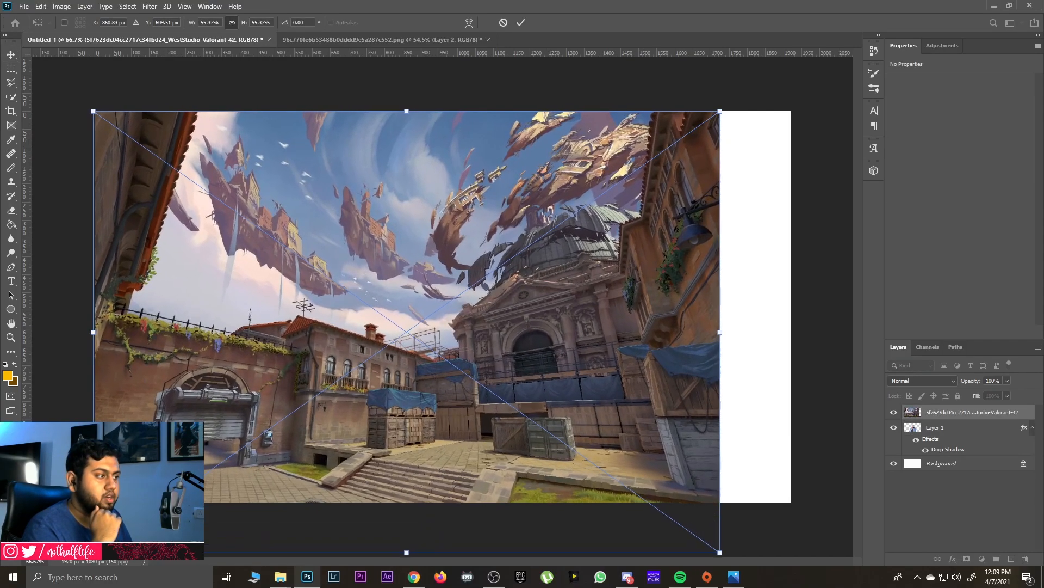
drag(719, 111, 795, 58)
drag(732, 177, 733, 215)
key(Return)
drag(954, 412, 958, 457)
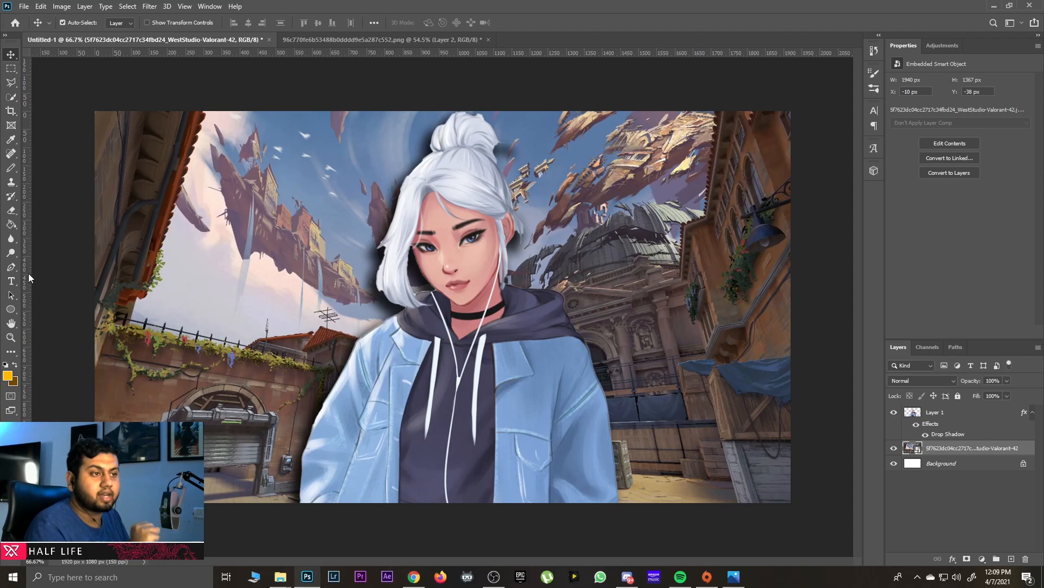
- Add "I'M LIVE" on two lines in a text box about 1600 × 774 px behind the character, and move it to the canvas's upper left
drag(128, 165, 707, 445)
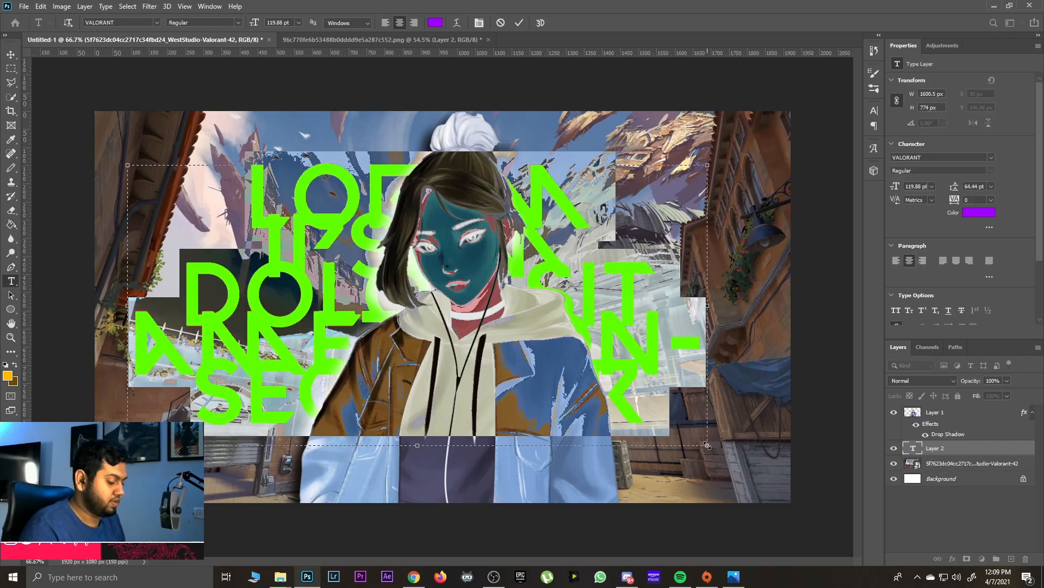
key(BackSpace)
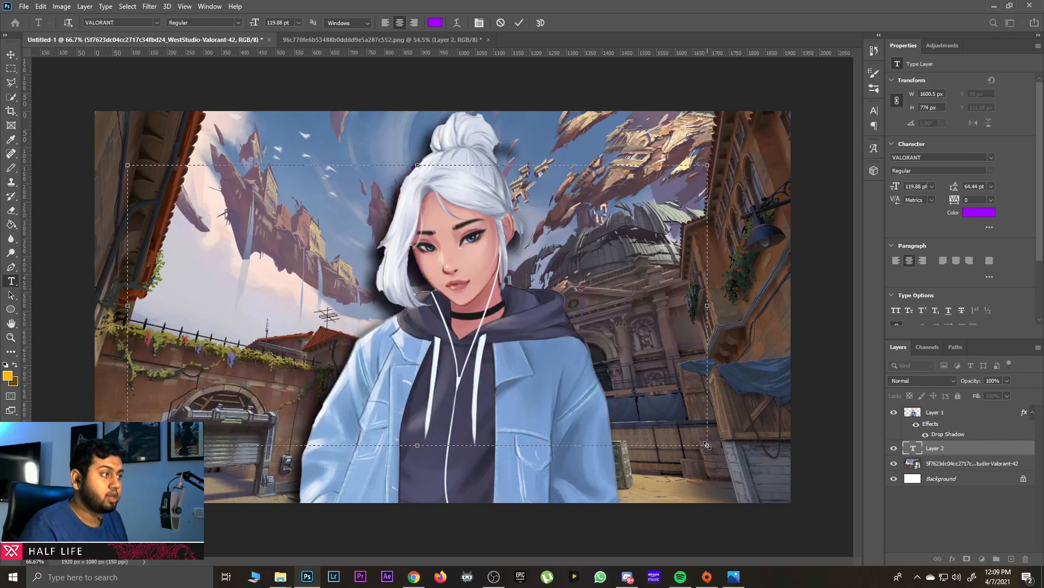
text(I'M)
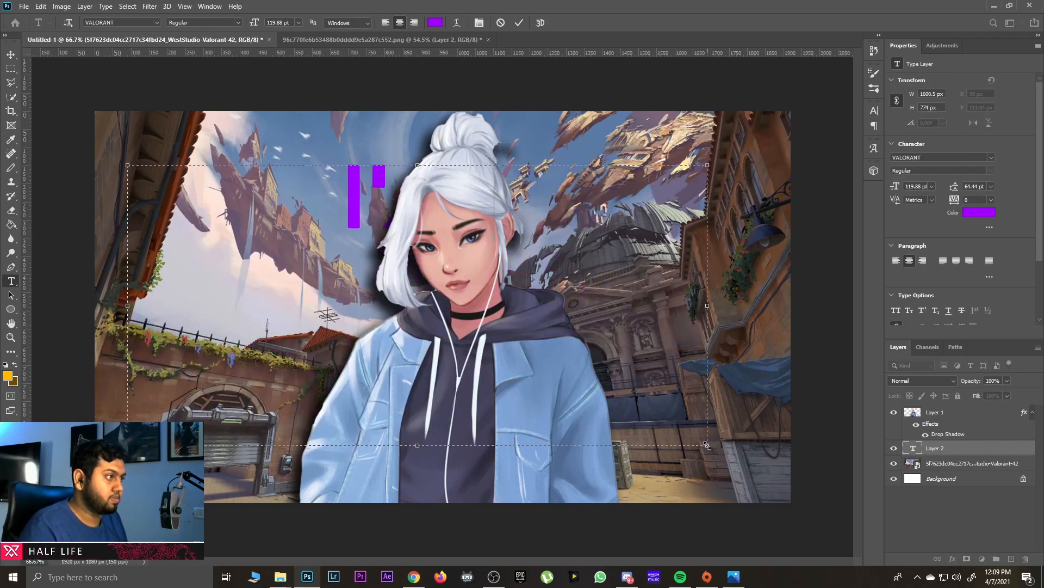
key(Return)
text(LIVE)
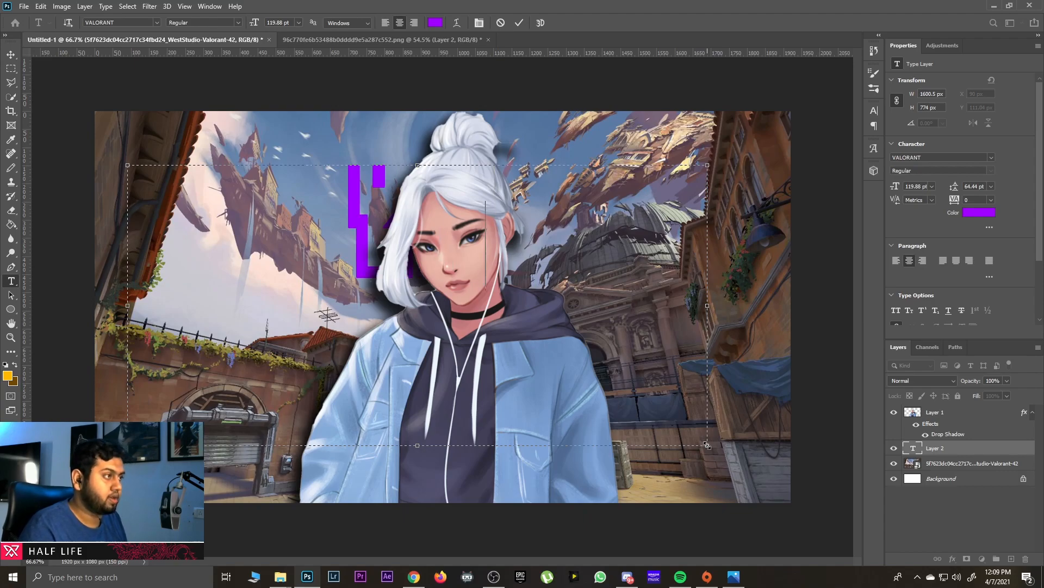
click(11, 54)
drag(357, 188, 162, 175)
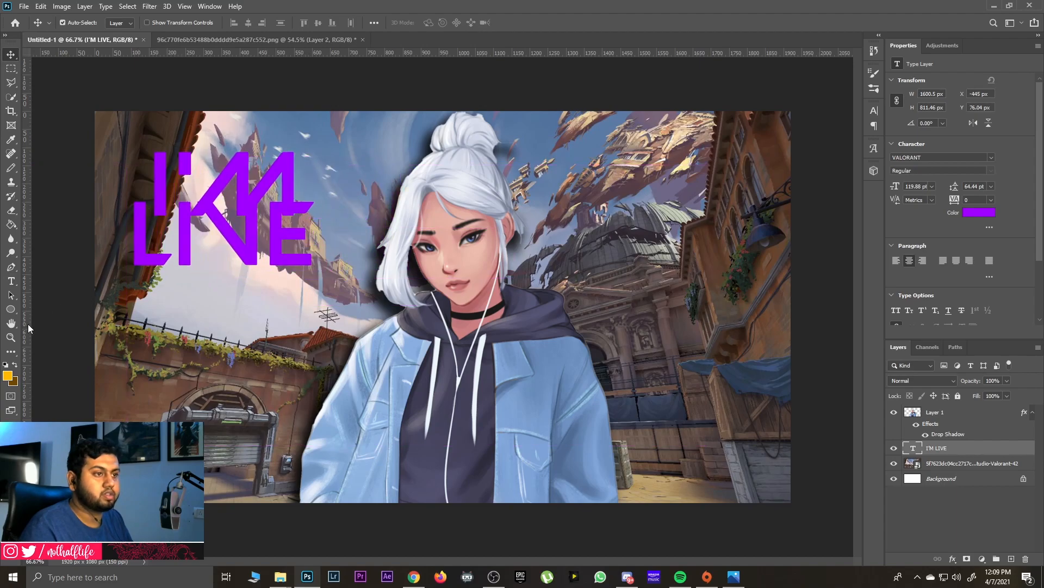
- Set the font of all the I'M LIVE text to MADE Soulmaze and insert an empty line between the two words
click(11, 280)
click(305, 248)
key(ctrl+a)
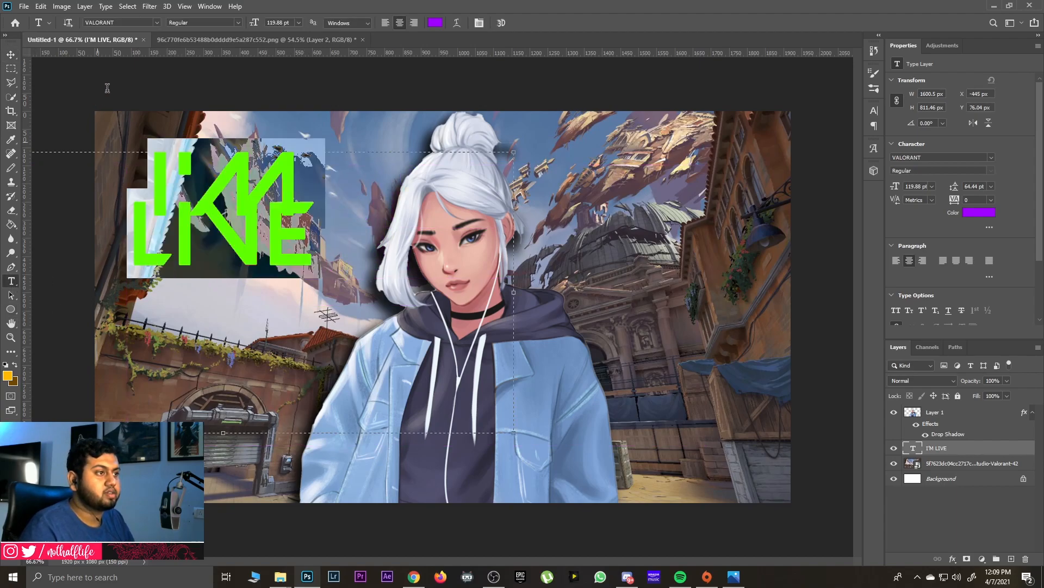
click(157, 23)
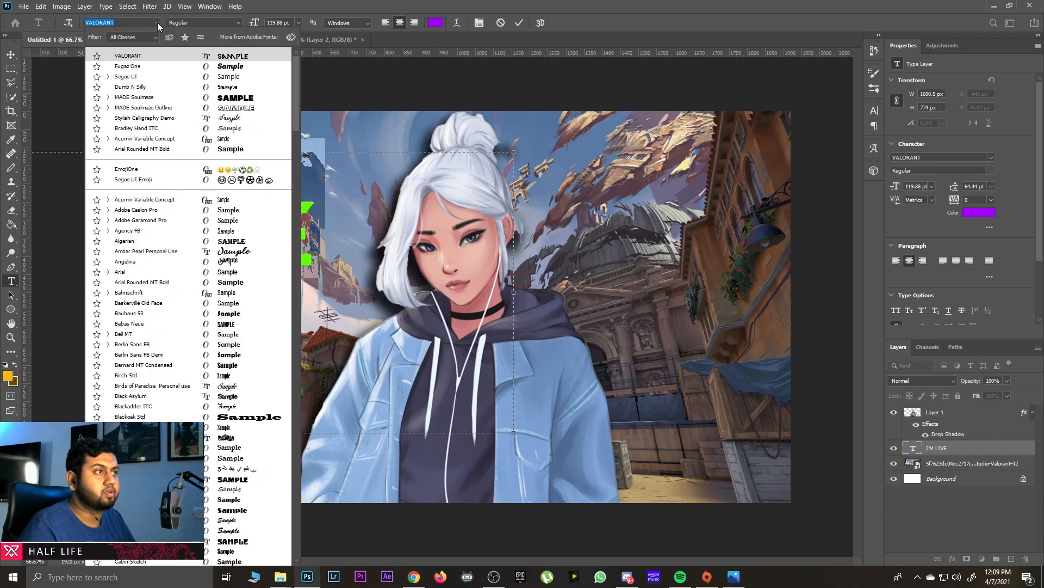
click(171, 109)
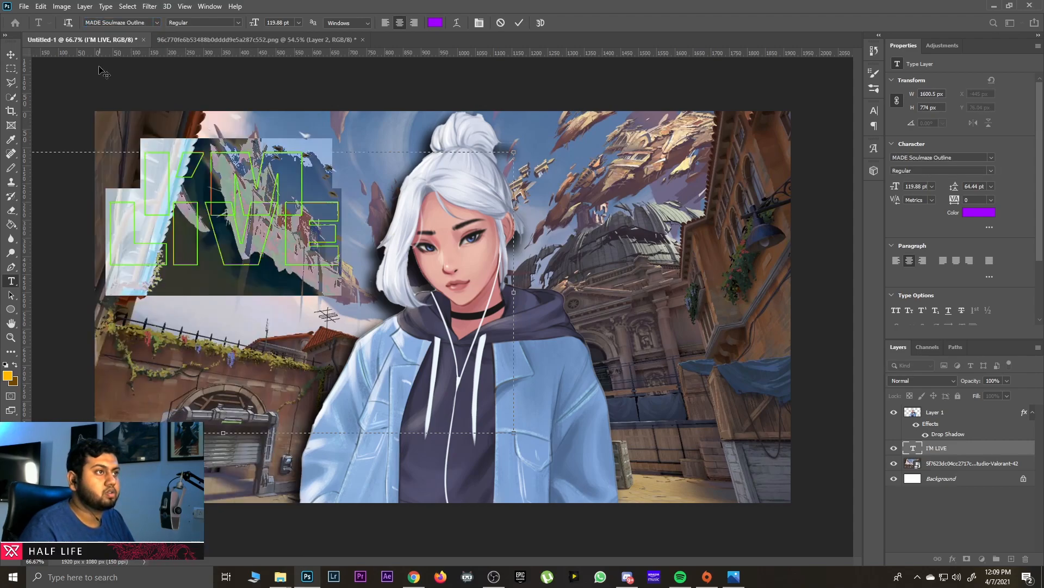
click(157, 22)
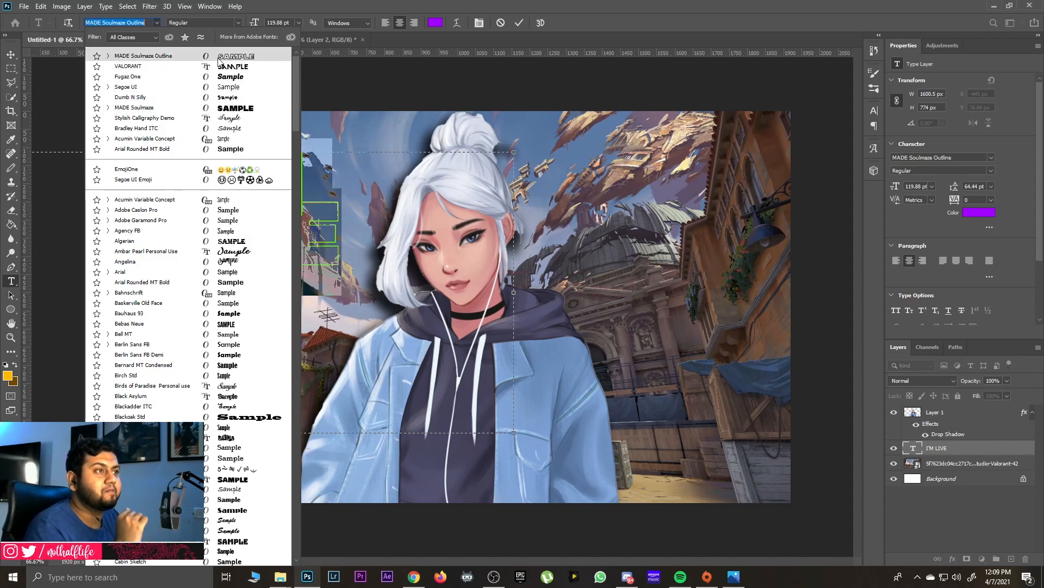
click(240, 108)
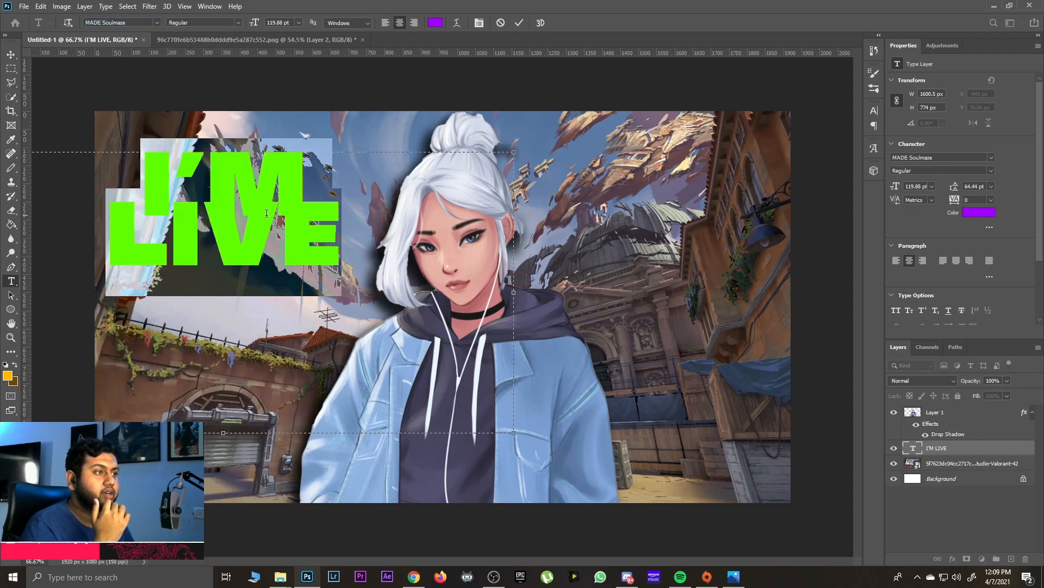
click(302, 195)
key(Return)
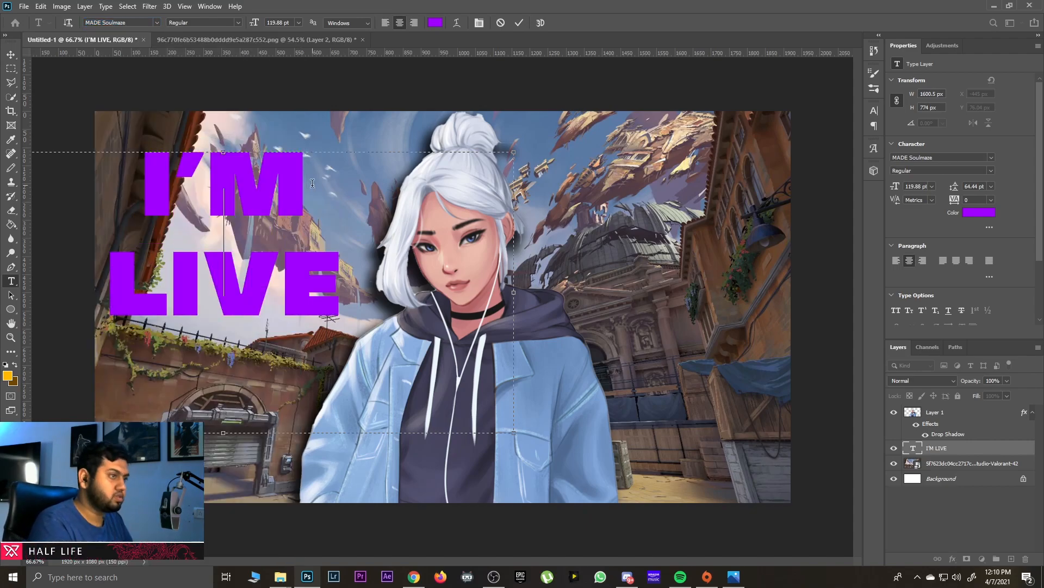
- Make all the I'M LIVE text italic, with a font size of 137.88 pt and 73.44 pt leading
drag(352, 284, 86, 154)
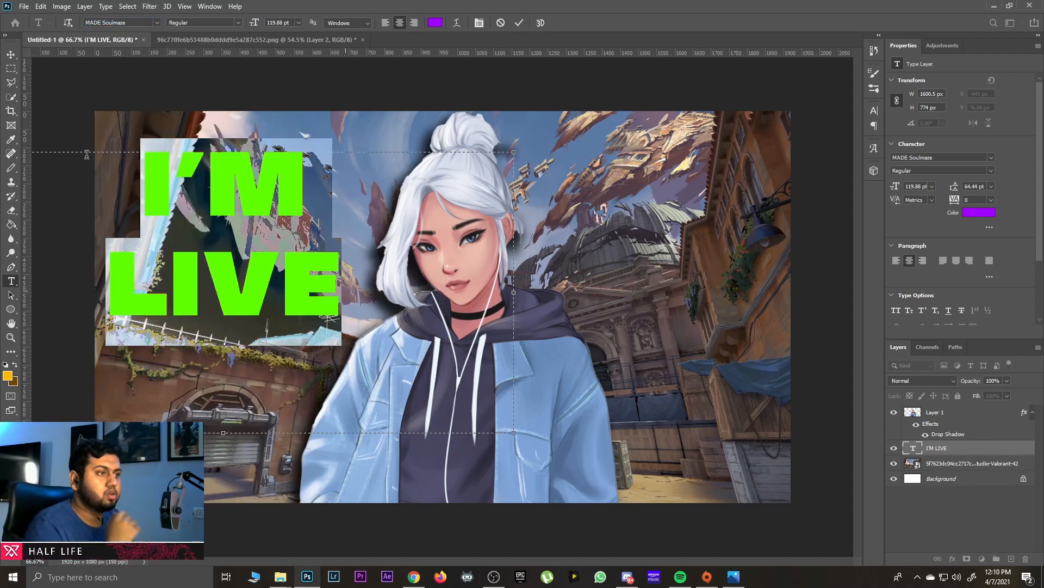
click(226, 23)
click(233, 43)
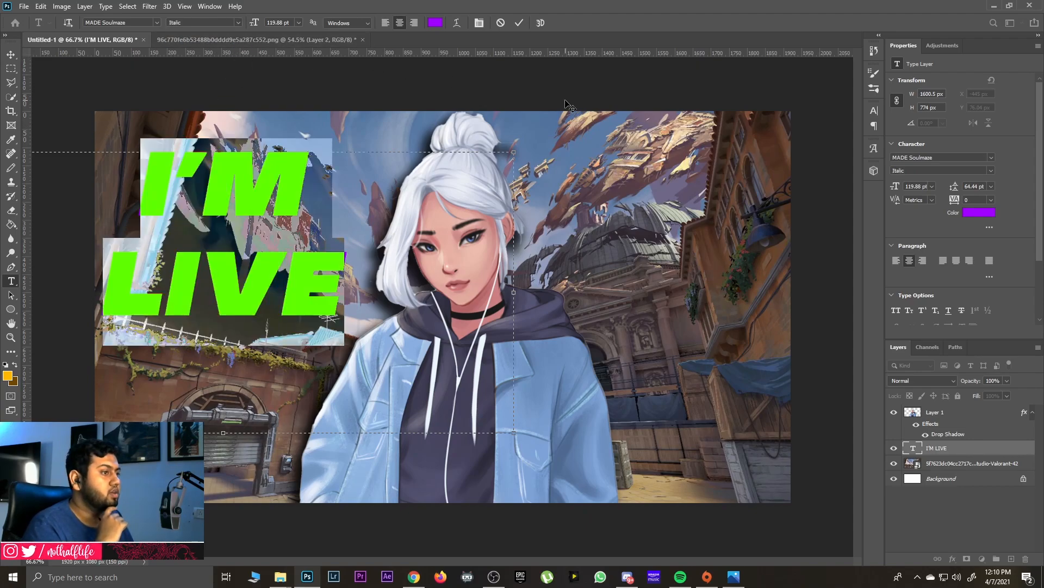
drag(257, 22, 268, 20)
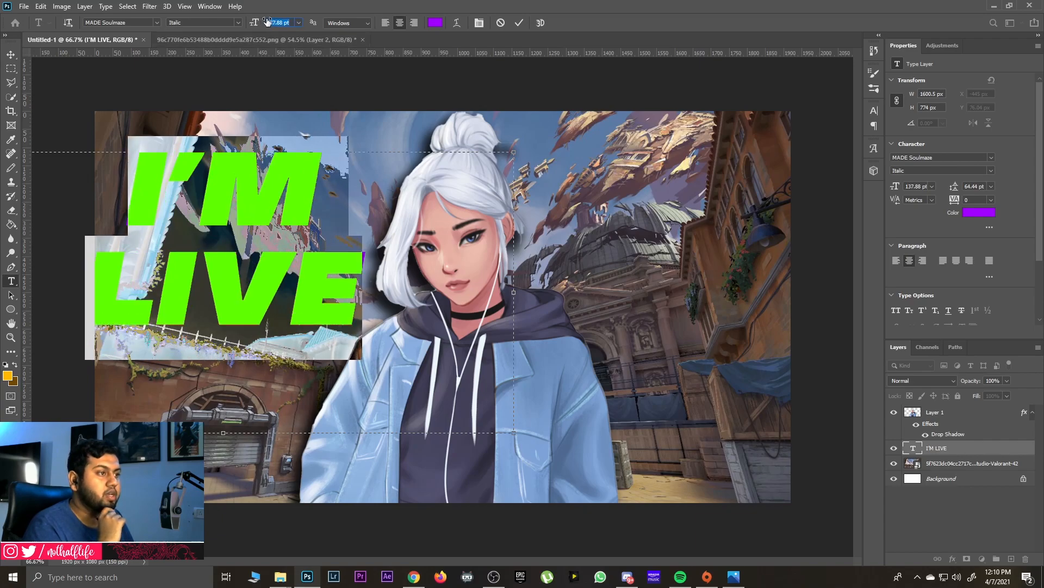
drag(953, 192, 958, 191)
click(10, 55)
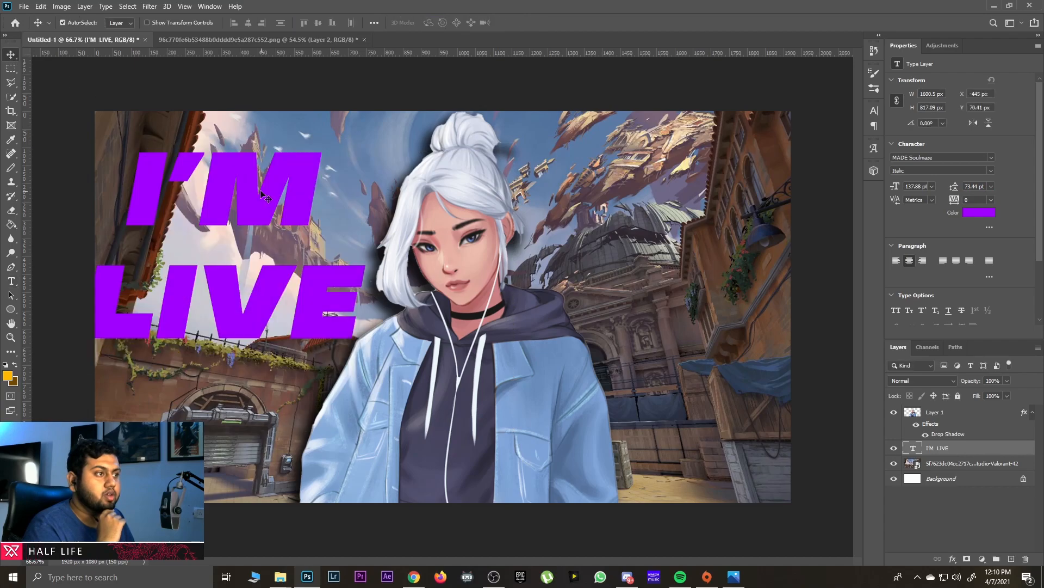
- Rotate the I'M LIVE text to -14.66° and position it beside the character's shoulder, within the canvas's left part
drag(259, 189, 295, 224)
key(ctrl+t)
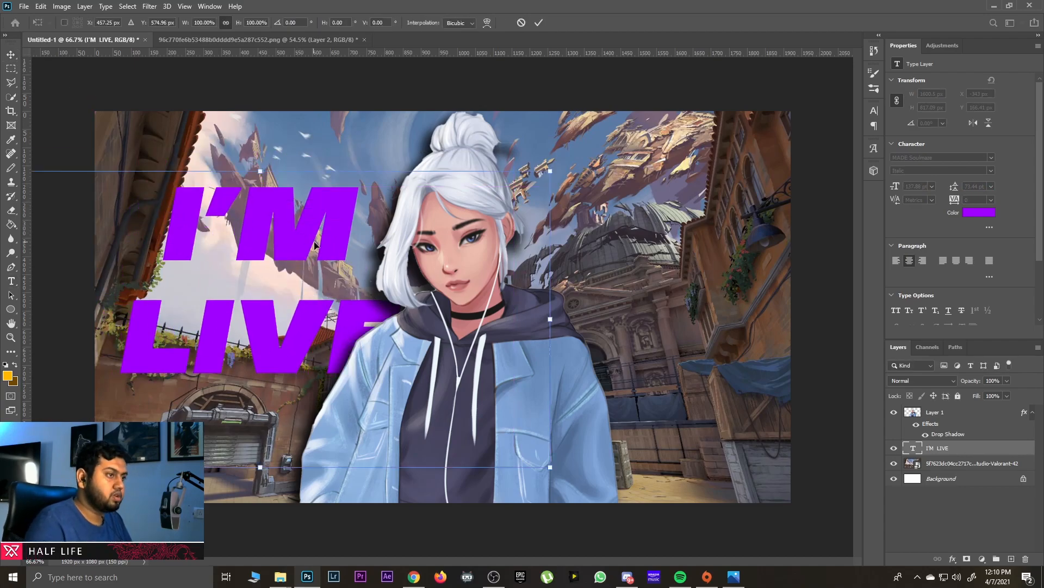
drag(592, 443, 614, 355)
drag(440, 332, 384, 352)
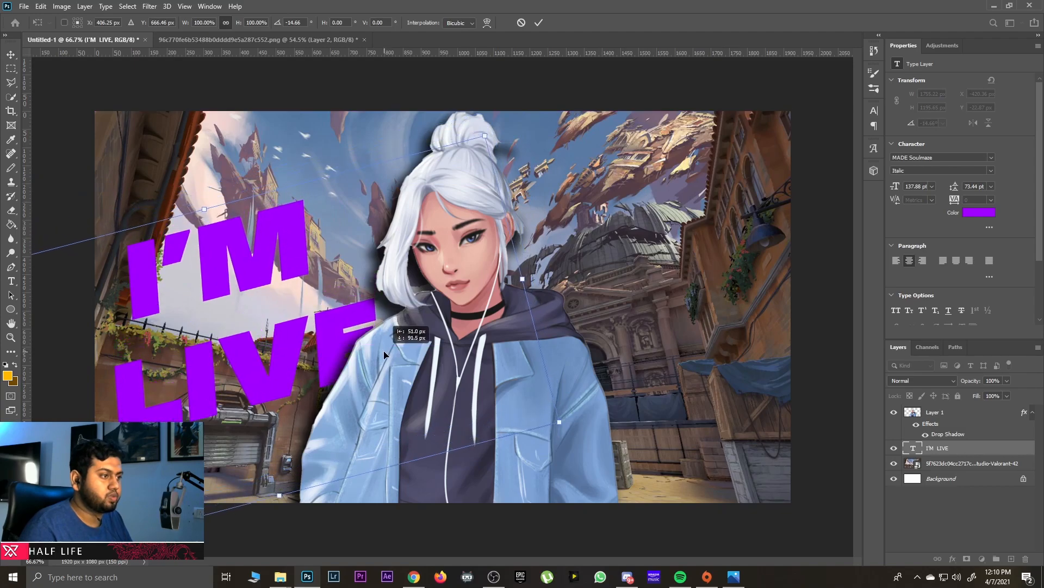
key(Return)
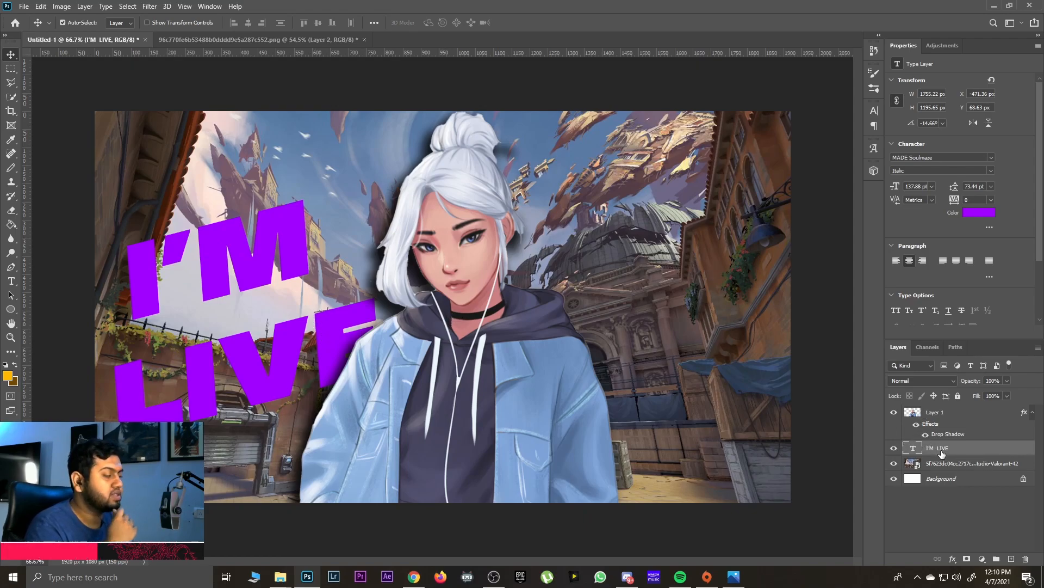
mouse_move(236, 274)
mouse_down()
mouse_move(230, 238)
mouse_move(241, 261)
mouse_move(245, 247)
mouse_move(243, 267)
mouse_up()
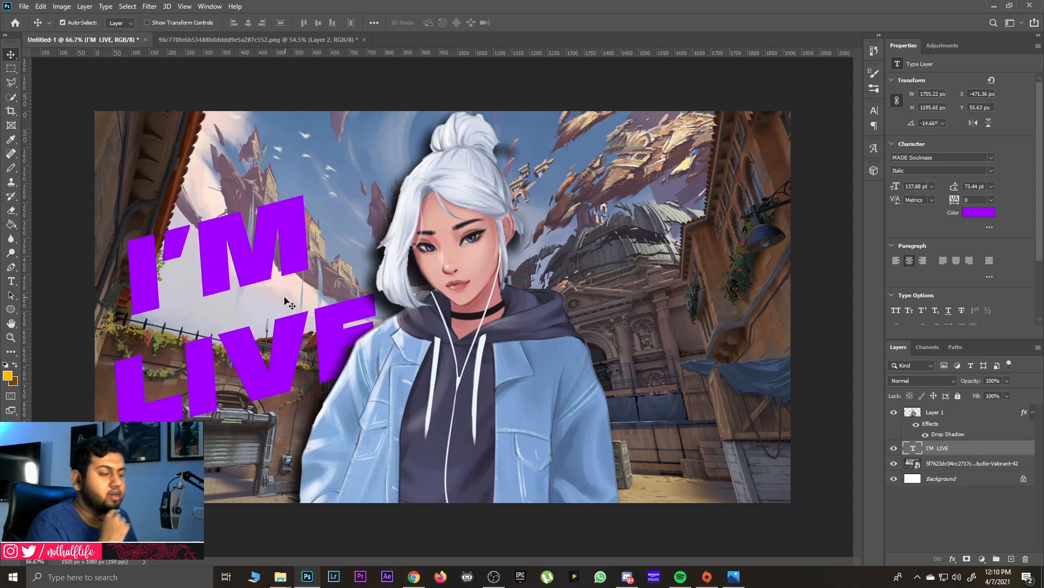
drag(238, 258, 237, 250)
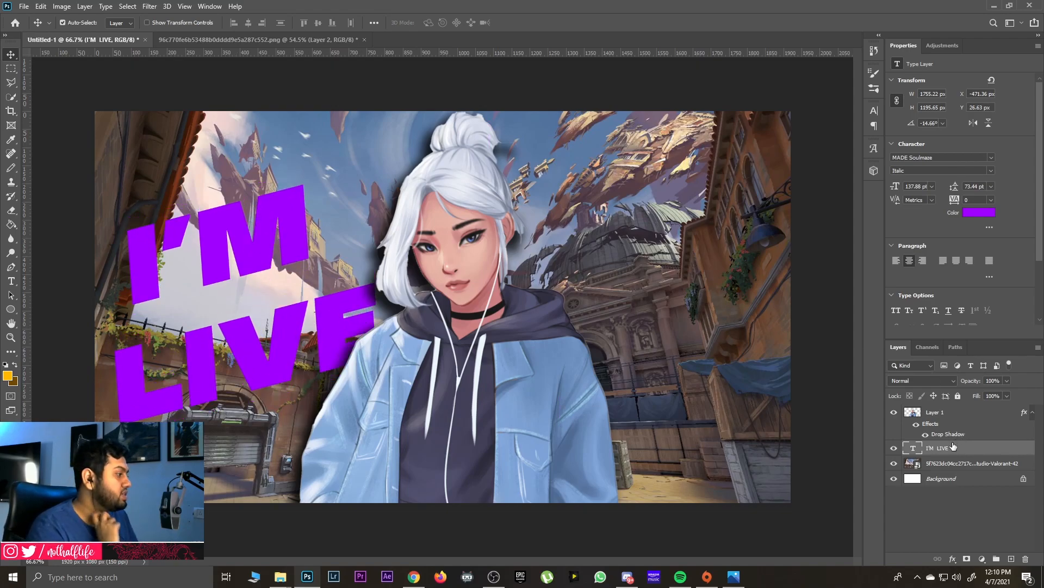
- Change the I'M LIVE text colour to white (ffffff)
click(979, 213)
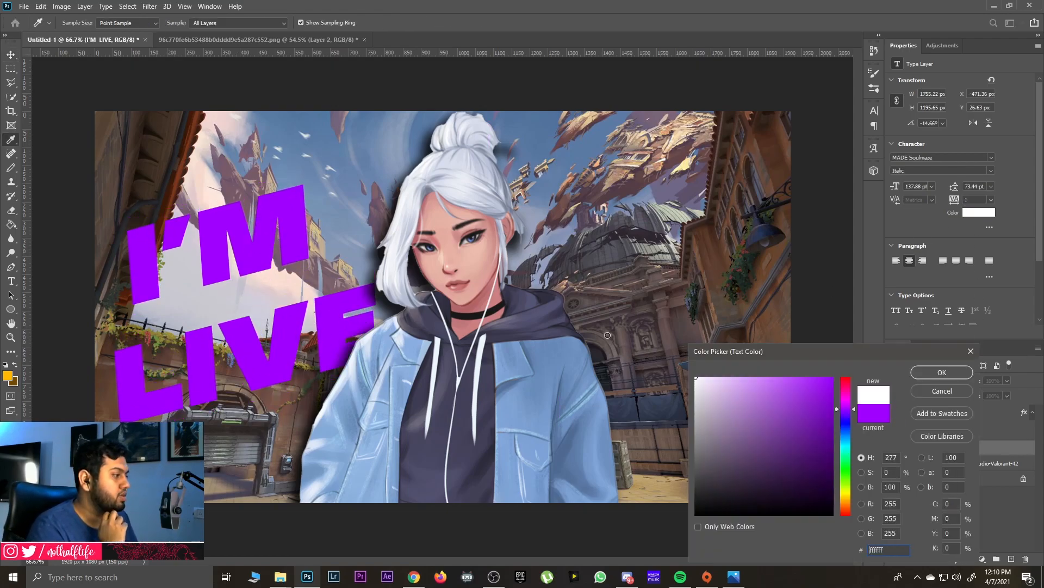
click(695, 375)
click(929, 378)
drag(977, 397, 1009, 394)
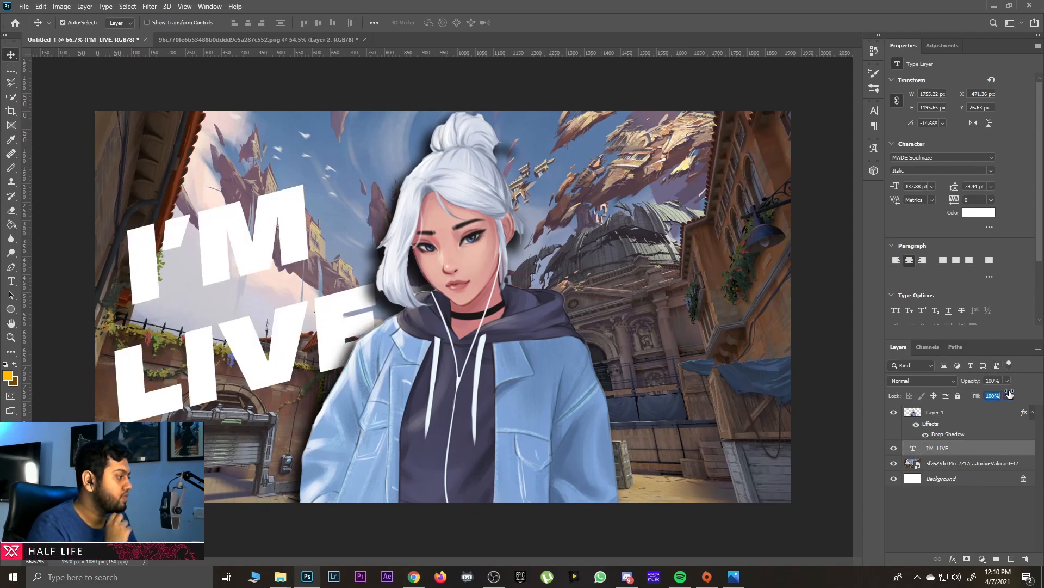
- Add a white outside stroke to the I'M LIVE text and set its layer fill to 0%, leaving only the outline
click(953, 560)
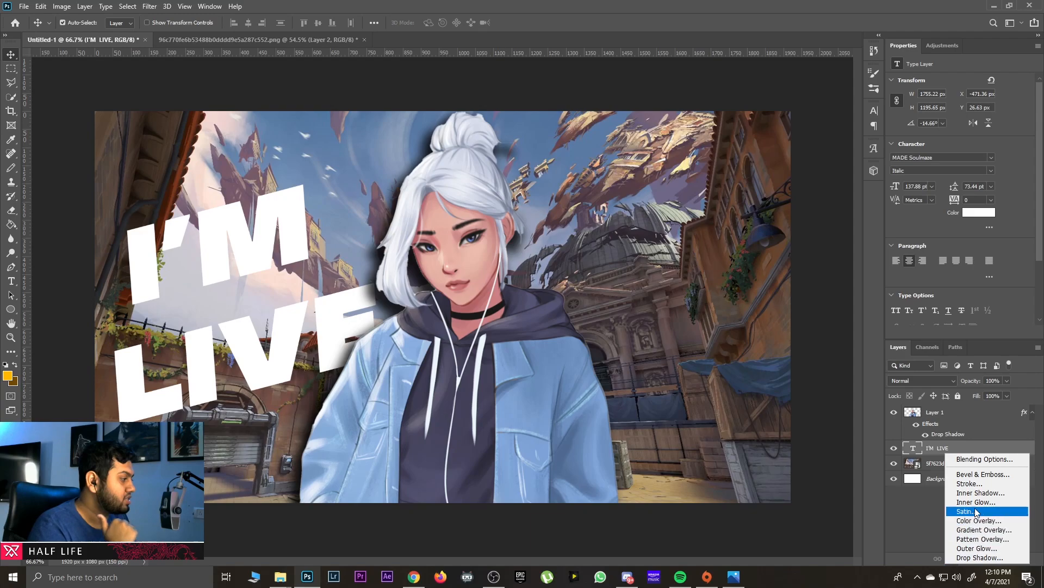
click(983, 490)
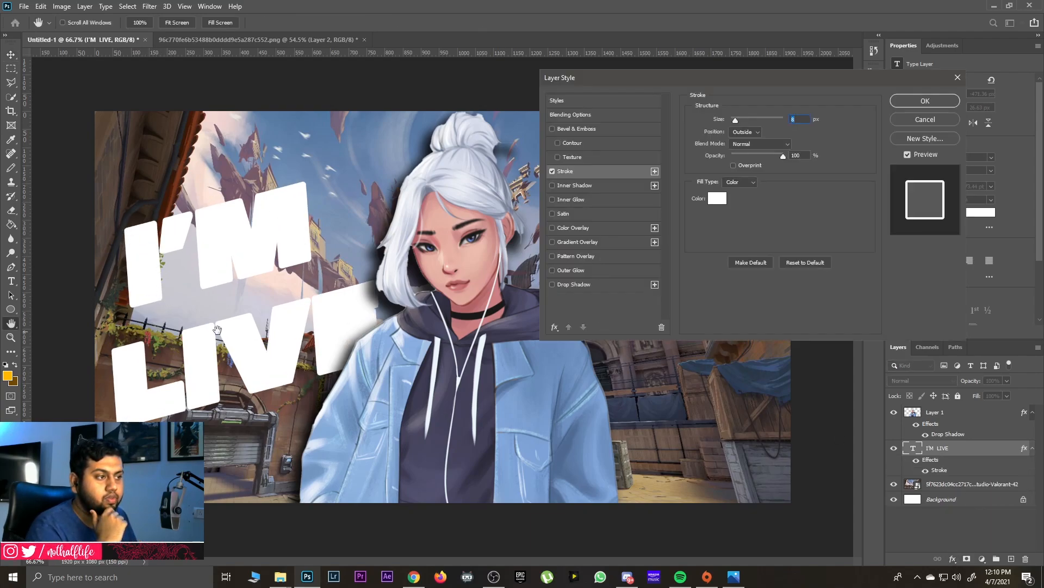
click(908, 104)
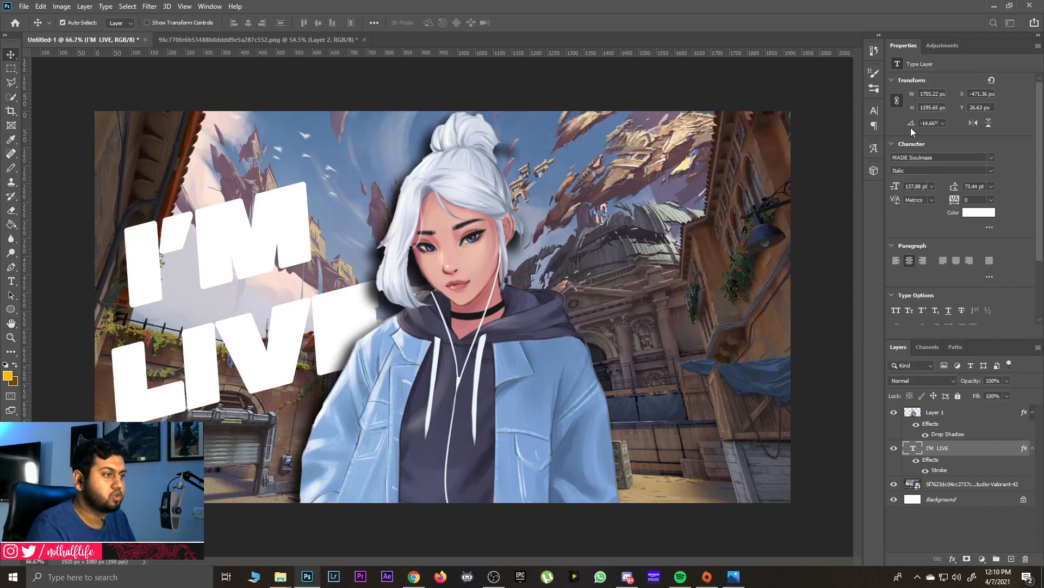
drag(975, 397, 878, 405)
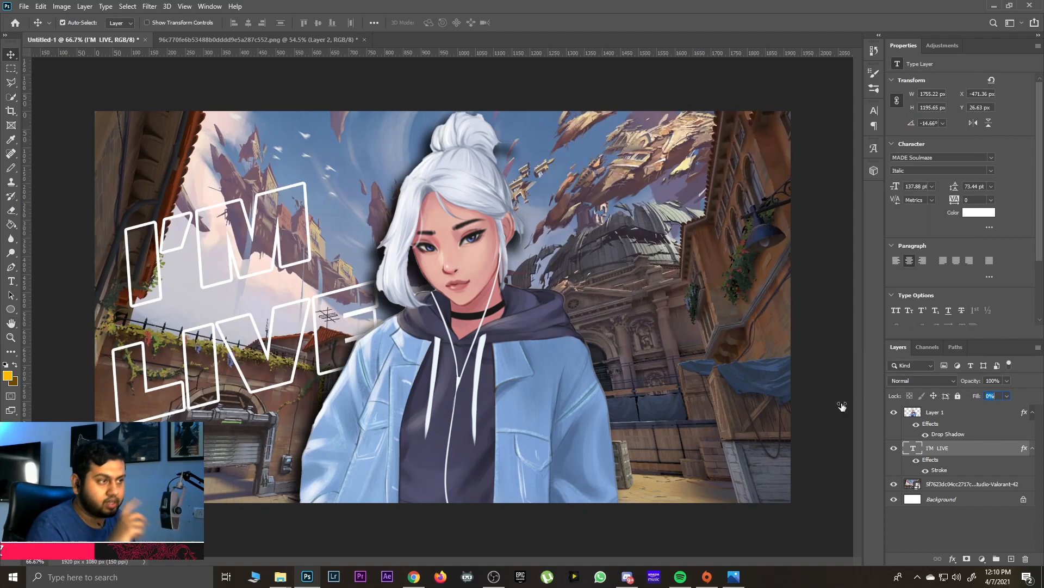
mouse_move(249, 230)
mouse_down()
mouse_move(250, 240)
mouse_move(256, 220)
mouse_move(251, 230)
mouse_up()
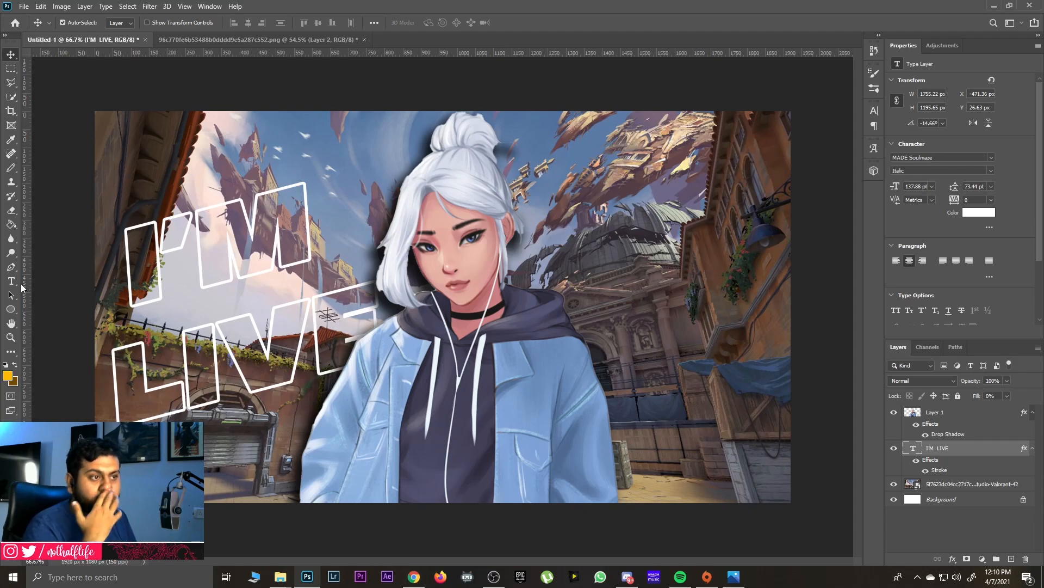
click(11, 281)
drag(131, 163, 651, 407)
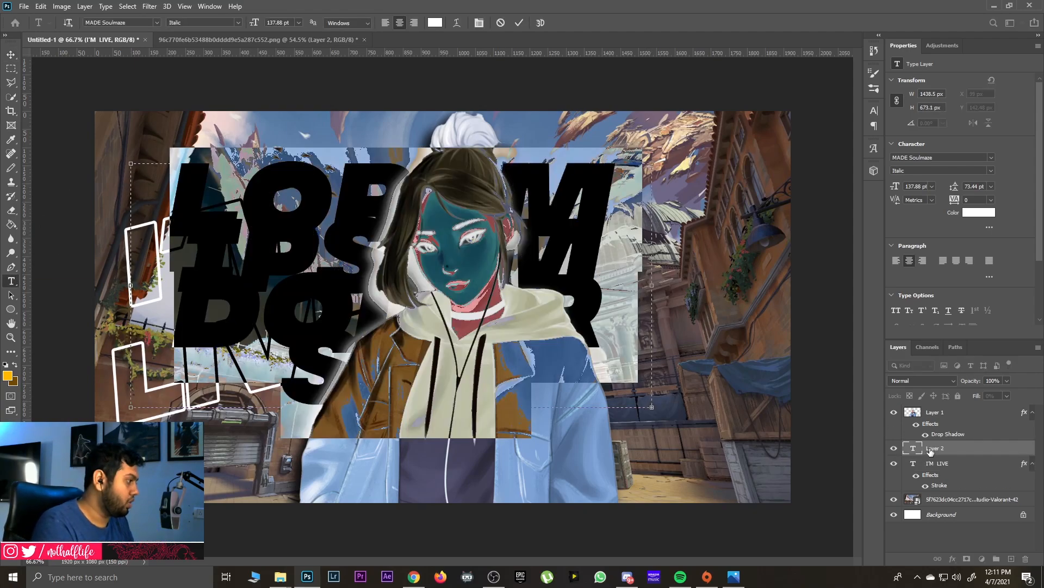
key(Escape)
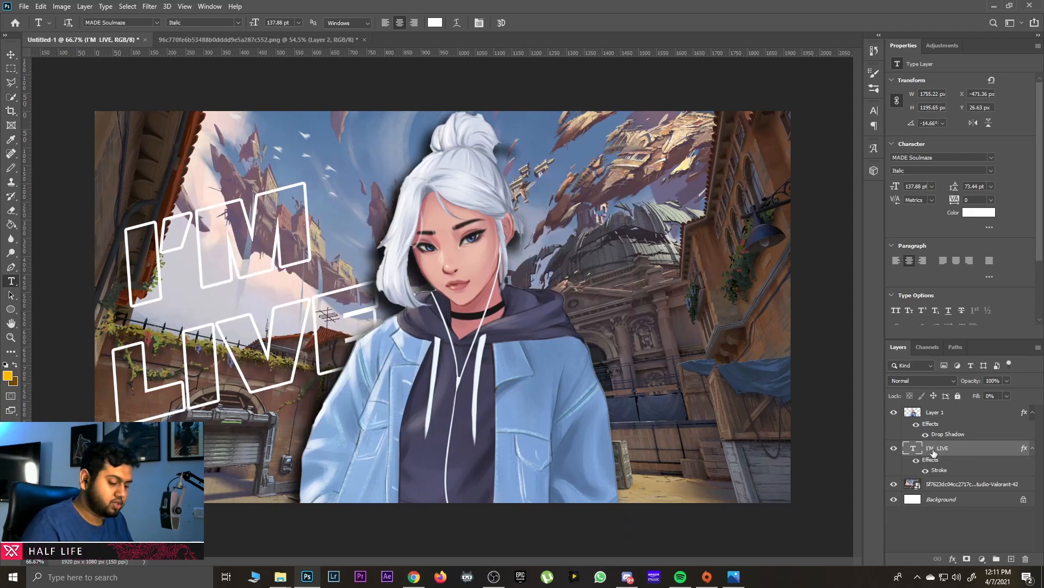
- Duplicate the outlined I'M LIVE text layer and align the copy exactly over the original
key(ctrl+j)
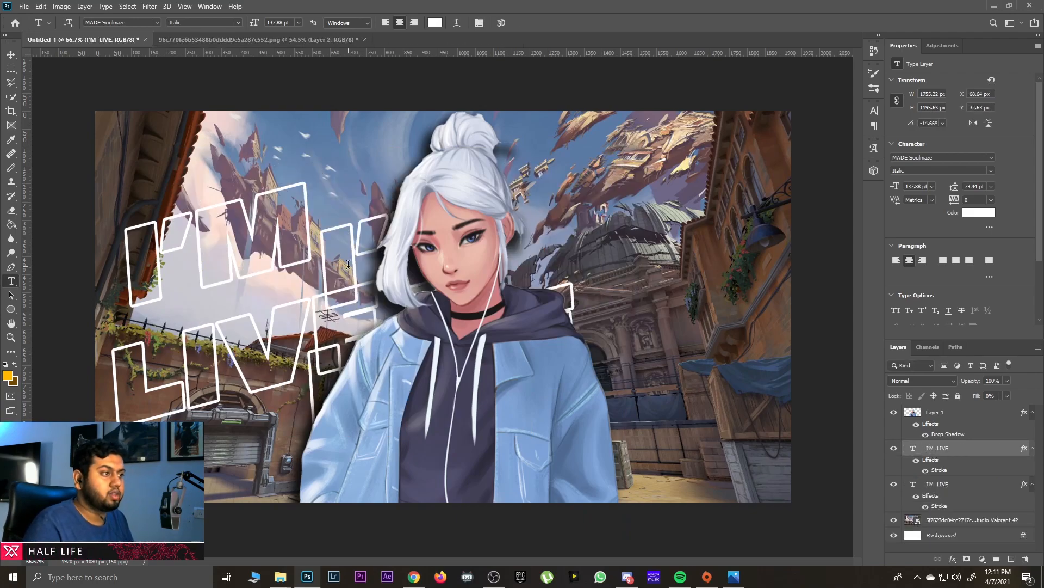
click(12, 56)
drag(354, 248, 160, 246)
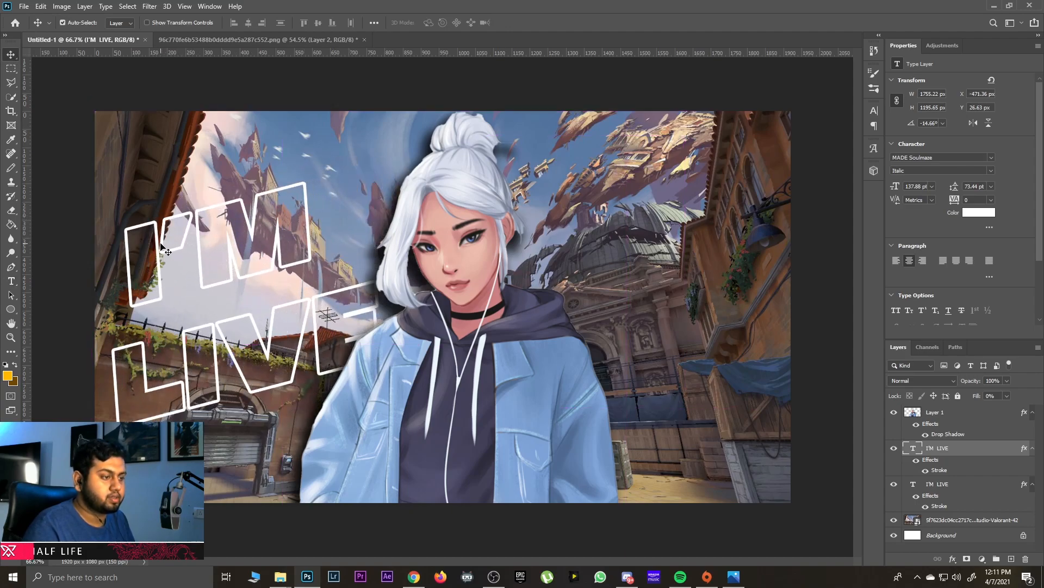
- Enlarge the duplicated outline text to about 132%, centre it around the original lettering, and put its layer beneath the original text layer
key(ctrl+t)
drag(562, 120, 668, 46)
drag(558, 256, 508, 307)
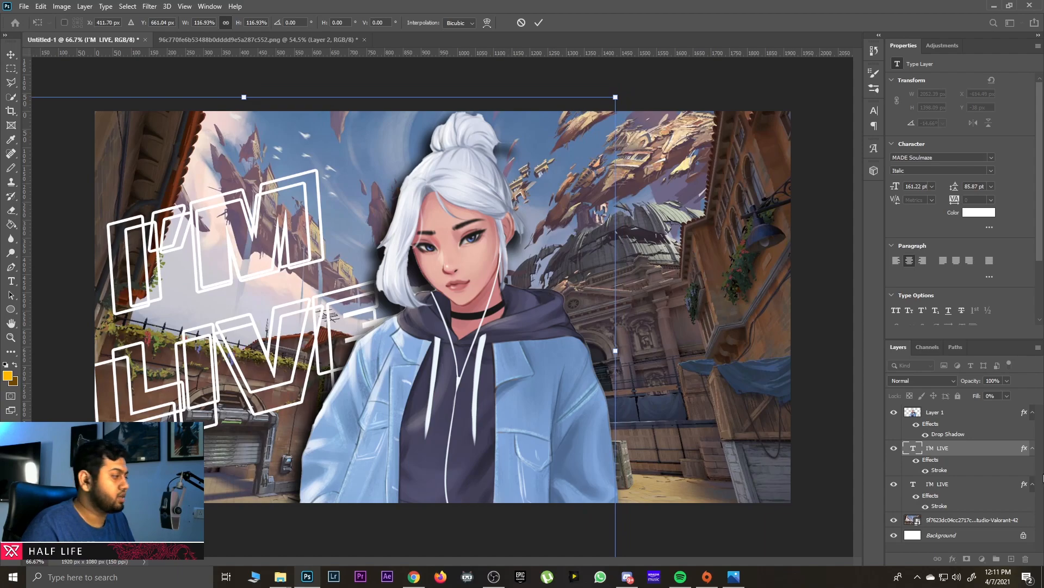
drag(613, 97, 708, 33)
drag(608, 221, 558, 263)
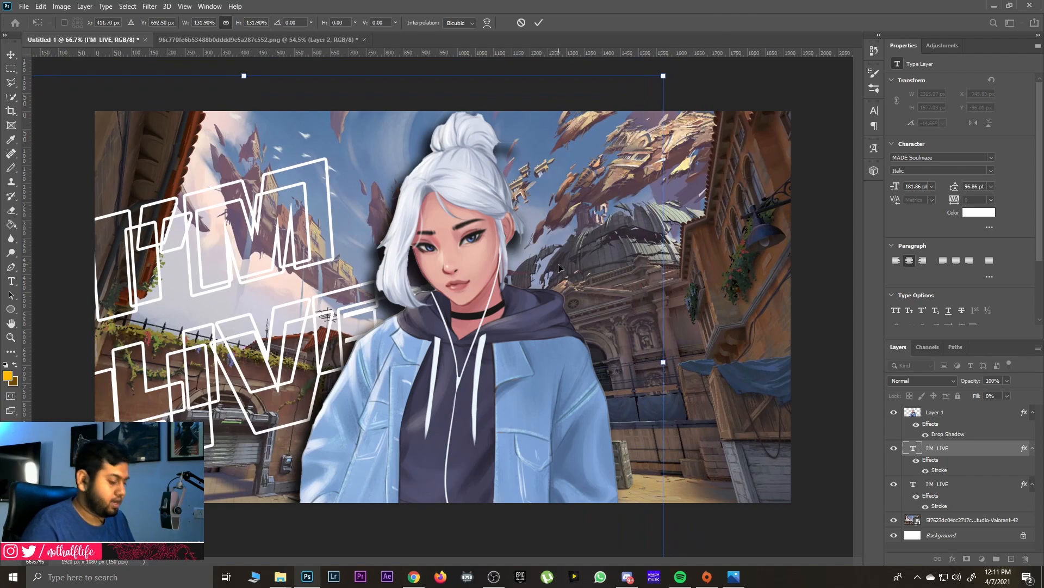
key(Return)
drag(953, 455, 952, 514)
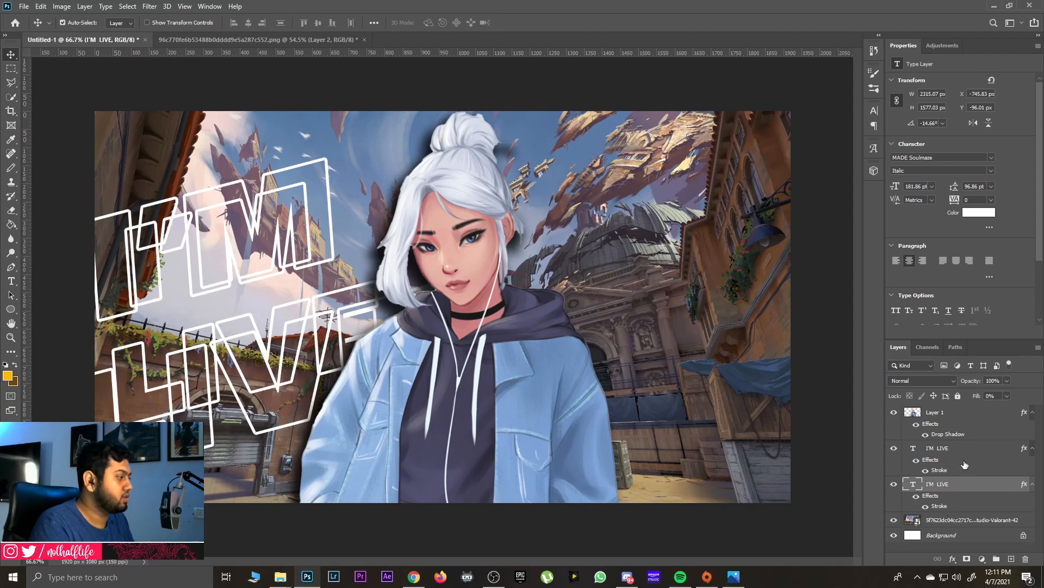
- Restore the smaller I'M LIVE text's fill to 100%, shift it slightly left inside the large outline, and hide its stroke
click(943, 449)
drag(976, 397, 1041, 407)
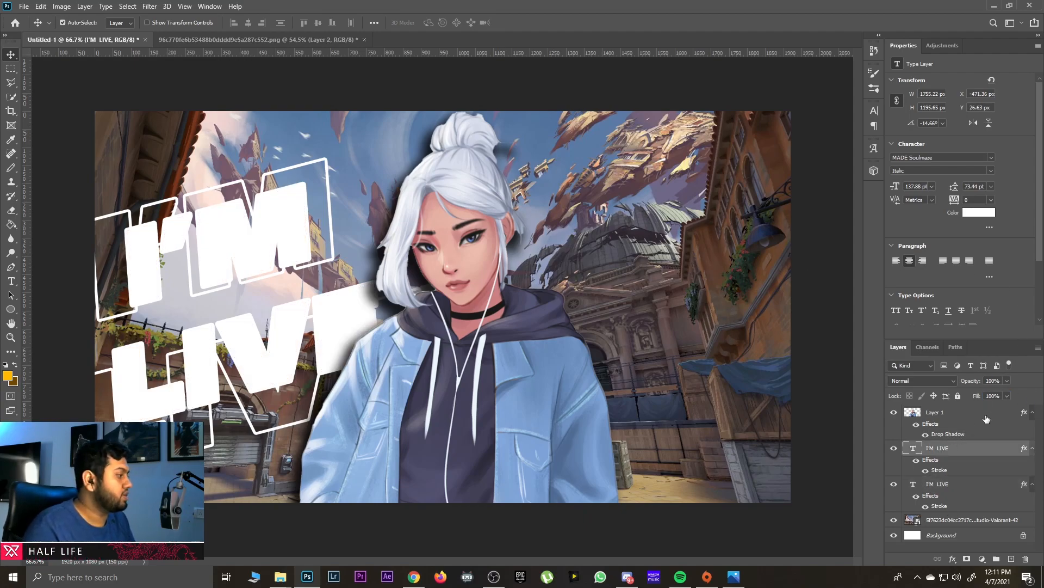
drag(220, 234, 245, 240)
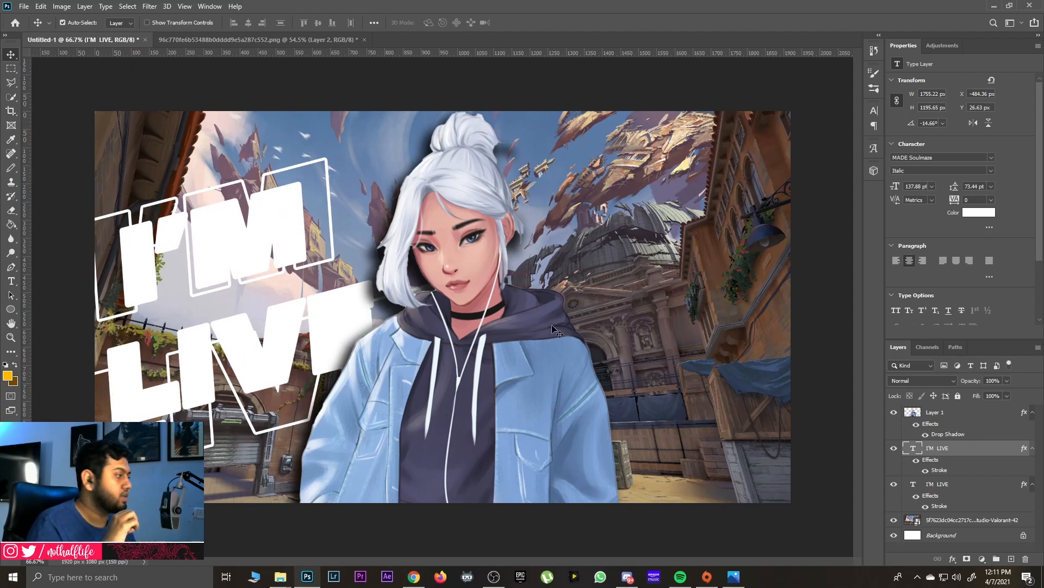
click(926, 471)
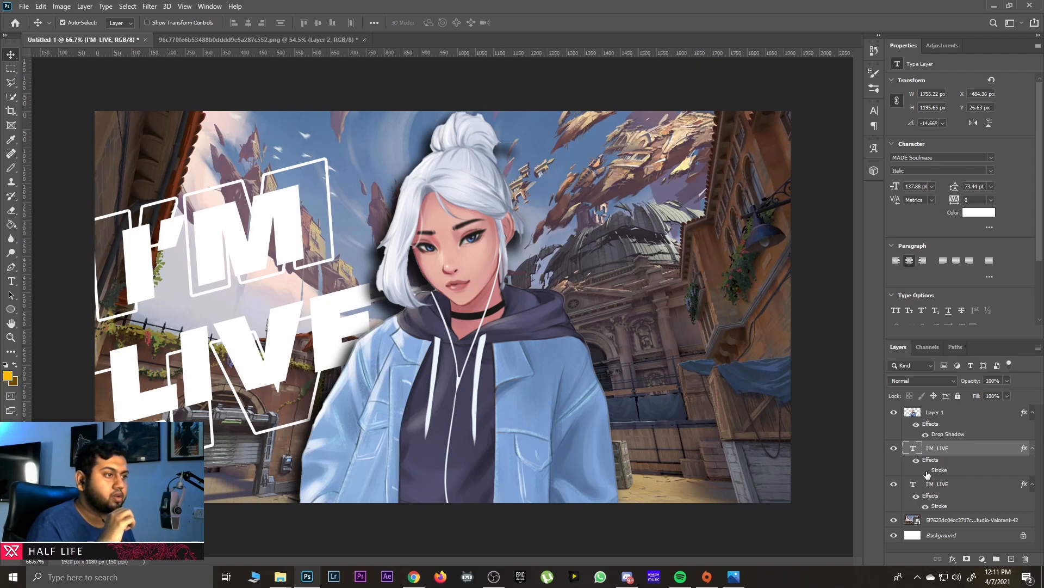
- Reduce the font size of the filled I'M LIVE text to 122.88 pt
double_click(247, 245)
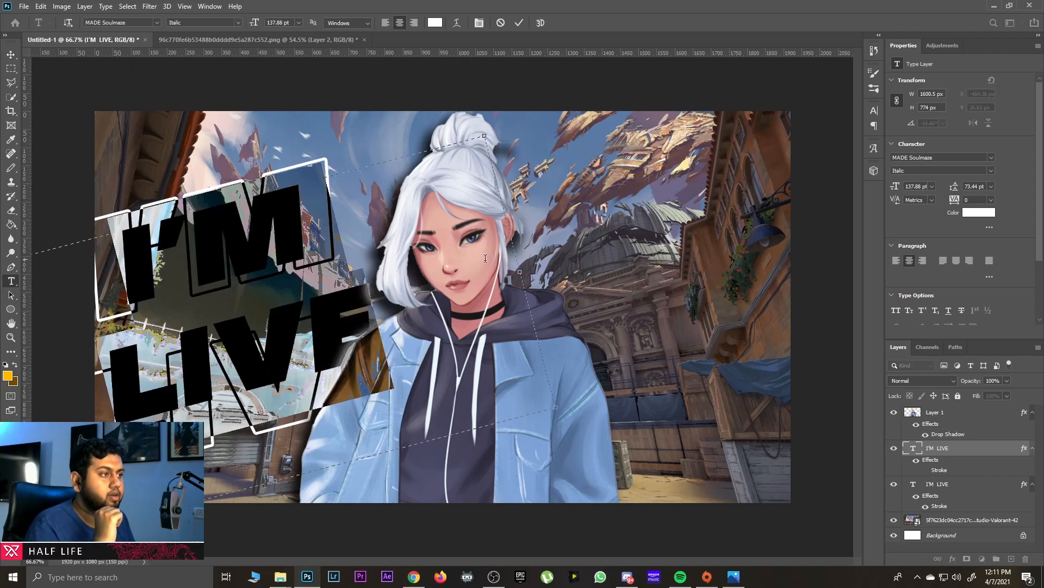
drag(253, 23, 245, 23)
click(10, 54)
- Increase the leading of the filled I'M LIVE text to 90.44 pt so its lines sit inside the large outline
key(t)
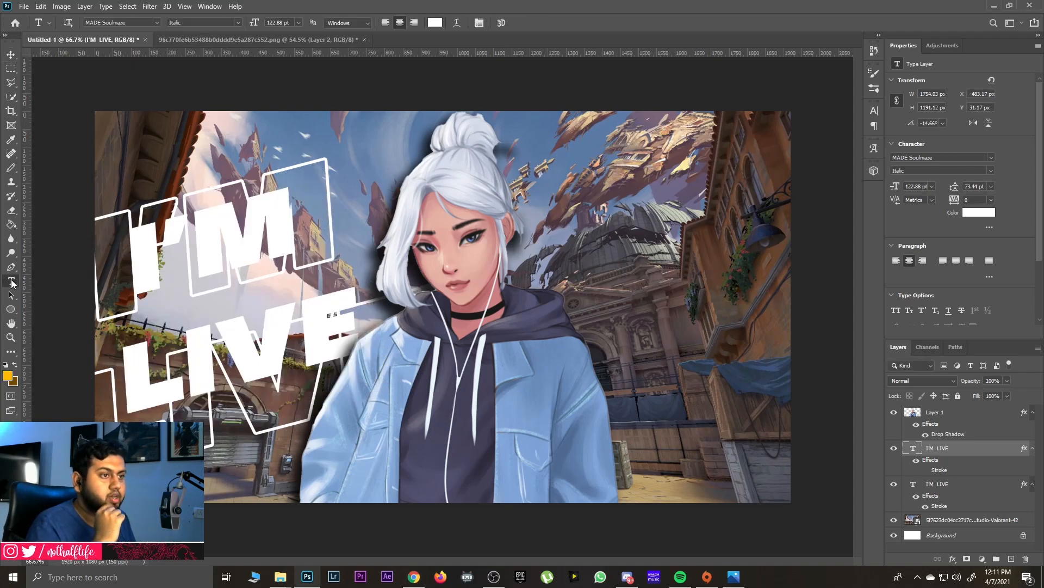
click(138, 260)
double_click(216, 275)
key(ctrl+a)
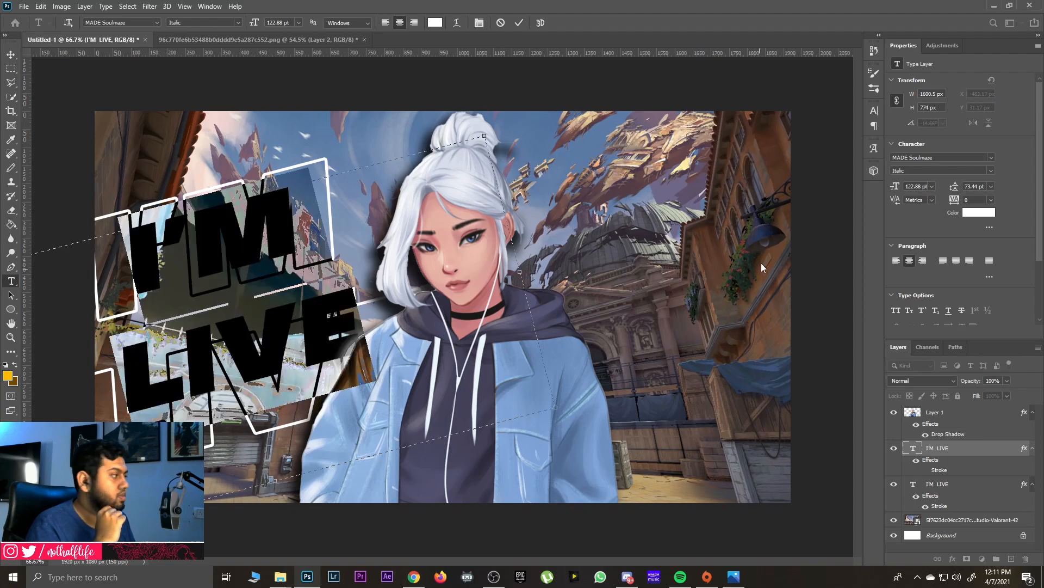
drag(956, 188, 967, 187)
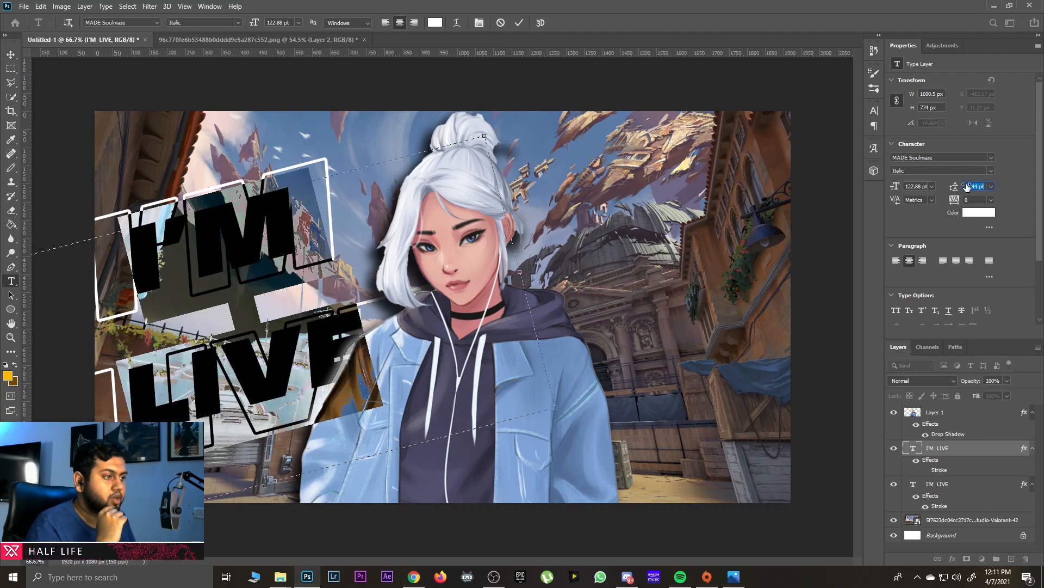
click(10, 55)
click(235, 243)
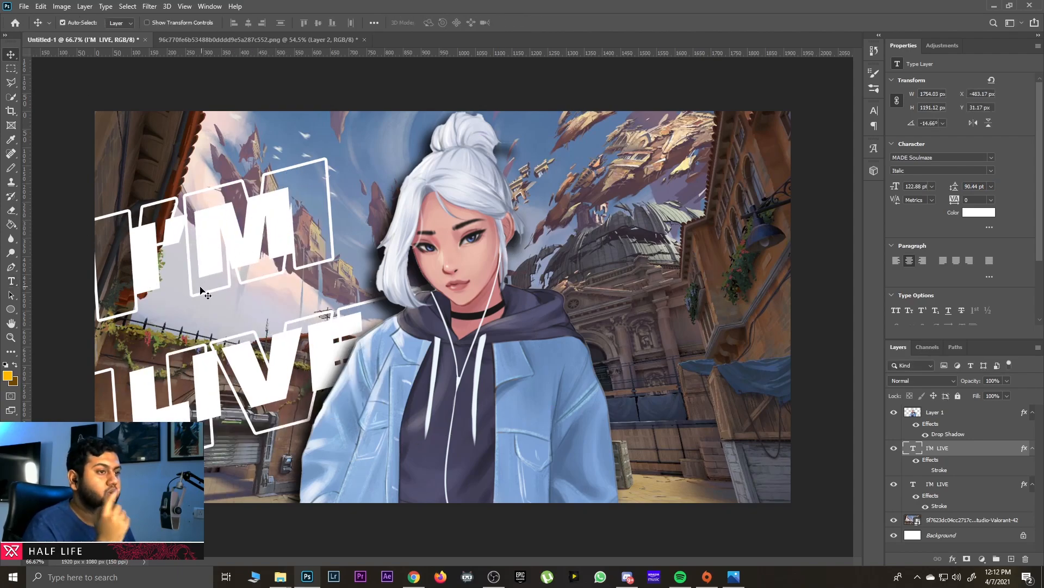
- Recolour the filled I'M LIVE text to a fully saturated bright blue with a hue of 199°
click(11, 281)
drag(130, 255, 405, 406)
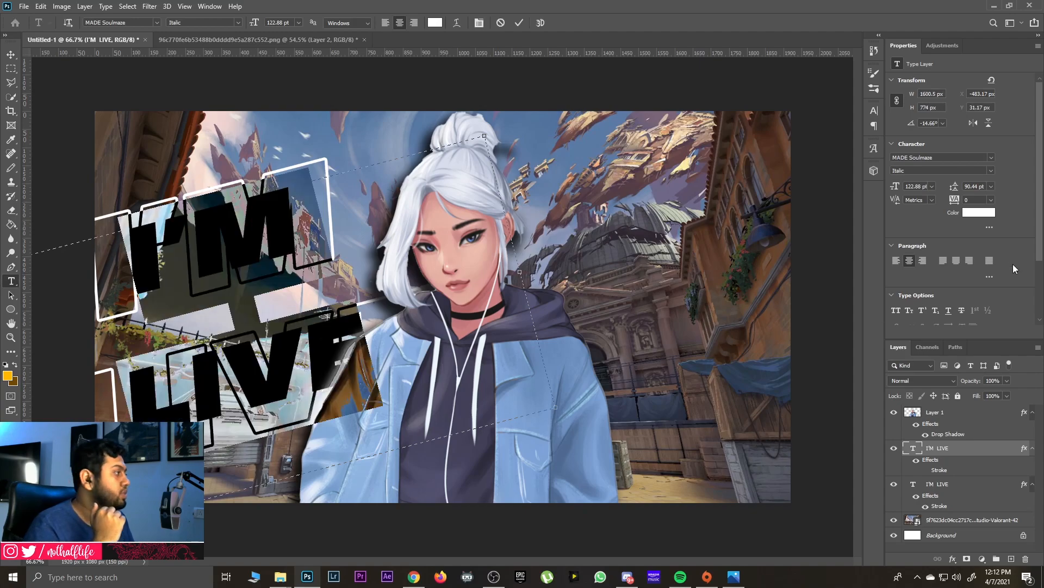
click(979, 212)
click(847, 438)
click(832, 377)
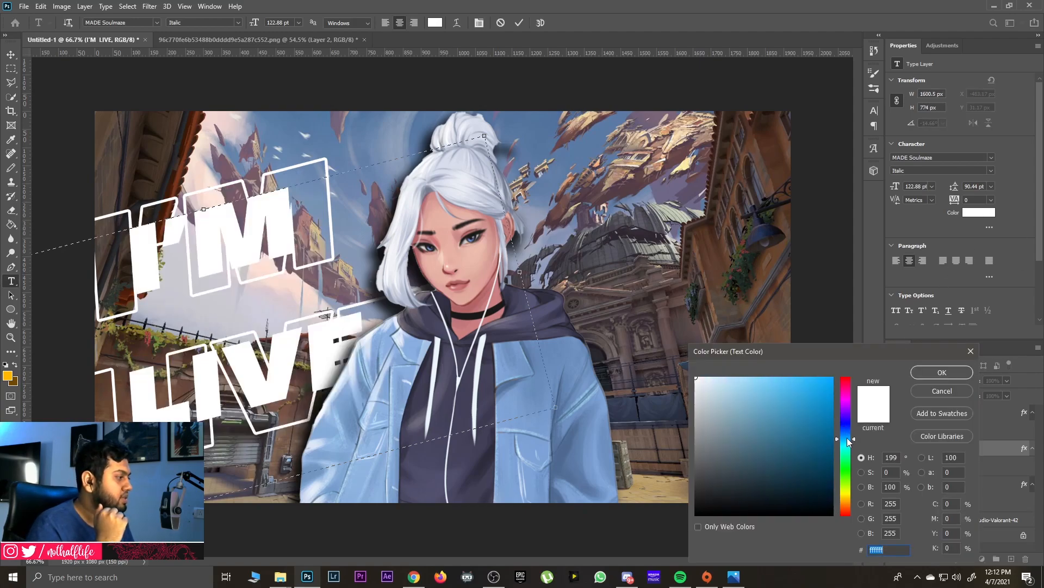
click(950, 373)
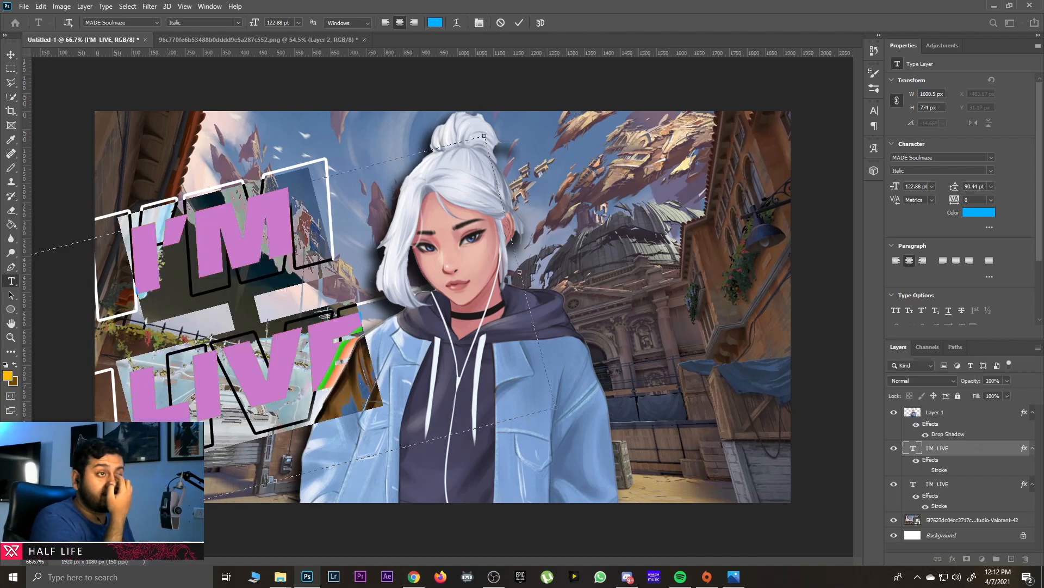
click(10, 55)
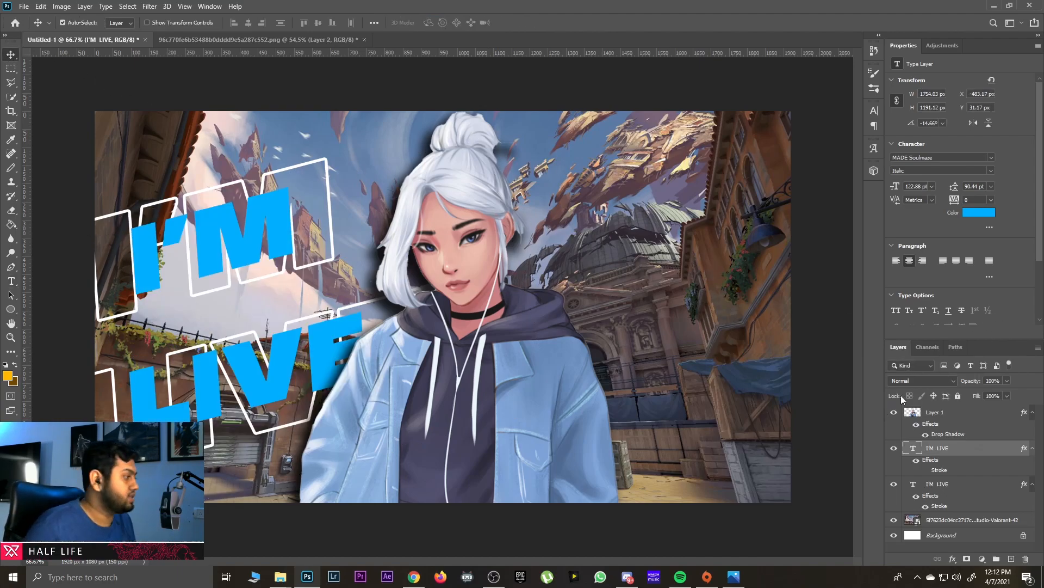
- Add a Gradient Map adjustment layer directly above the Valorant map background image
click(973, 522)
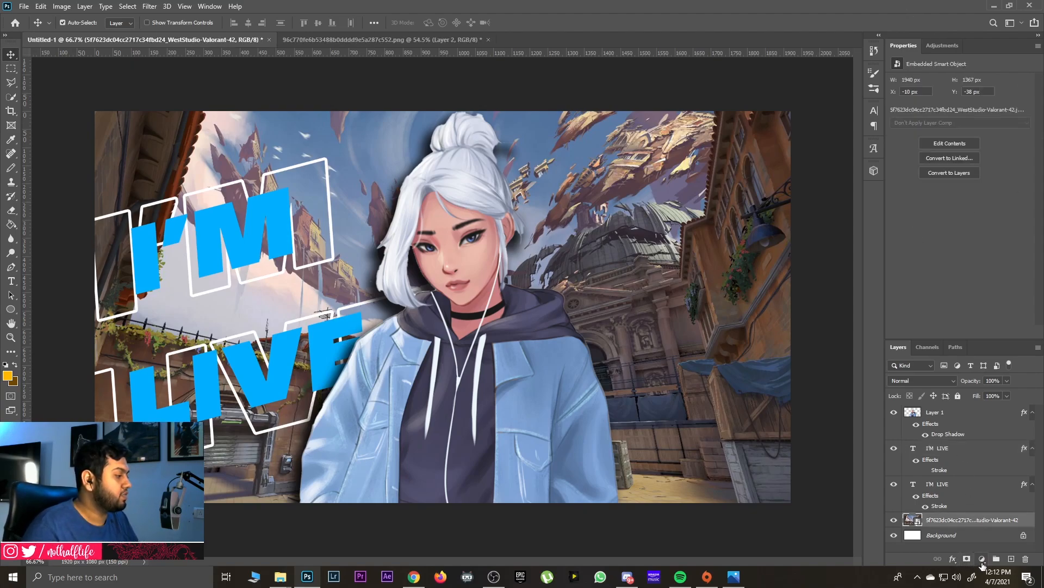
click(984, 563)
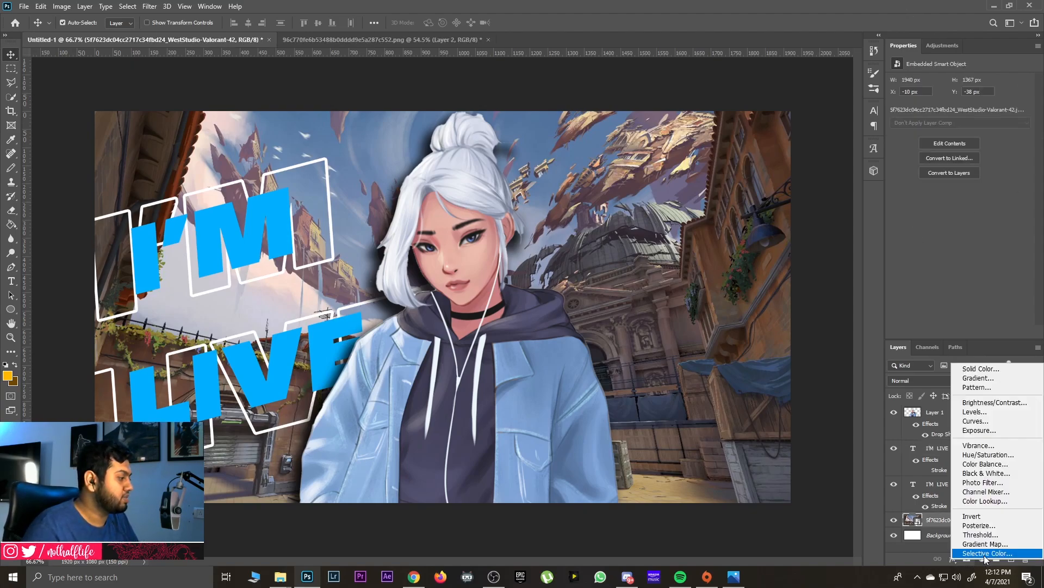
click(979, 551)
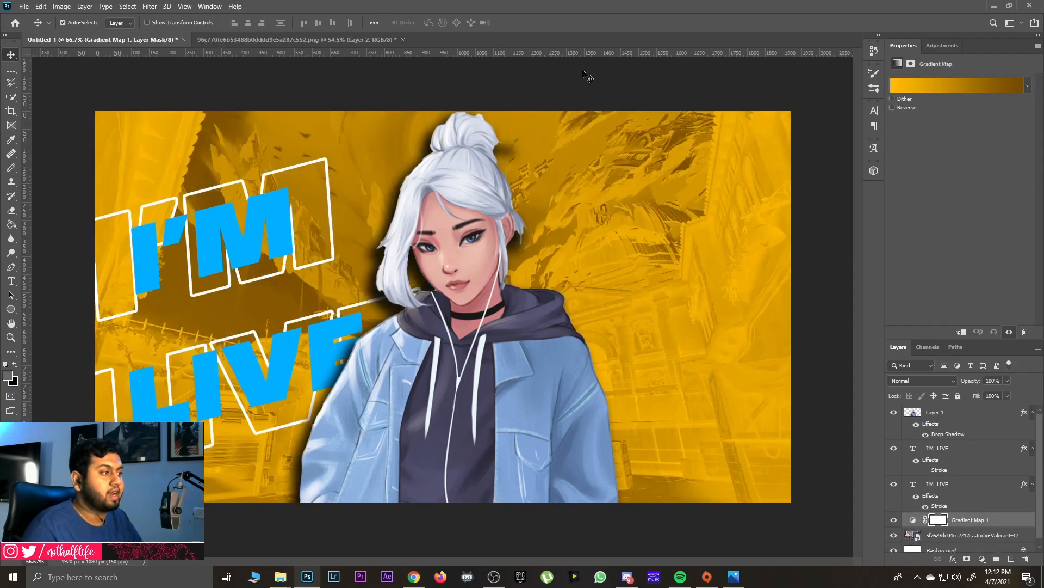
- Recolour the gradient map's starting stop to a fully saturated bright cyan
click(951, 79)
double_click(800, 246)
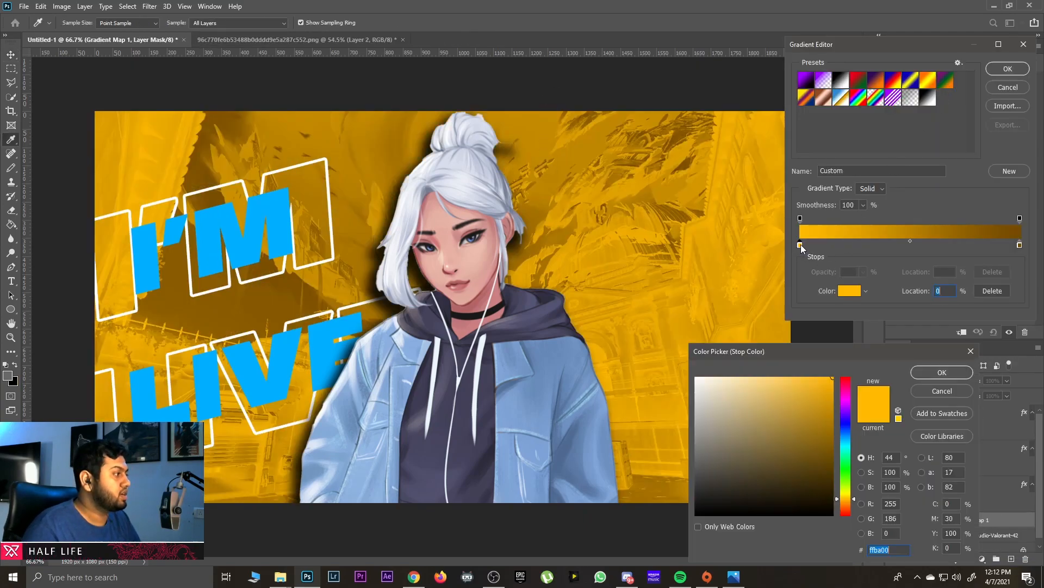
click(846, 455)
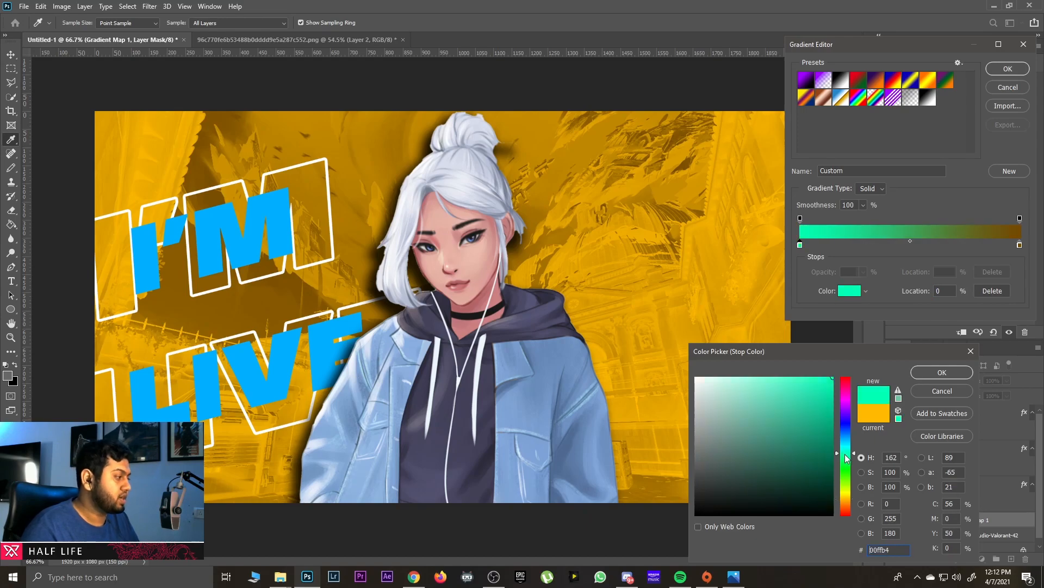
drag(819, 453, 839, 361)
click(849, 446)
click(942, 372)
- Recolour the gradient map's end stop to white, move the colour midpoint to 14%, and apply the gradient
double_click(1019, 245)
click(697, 377)
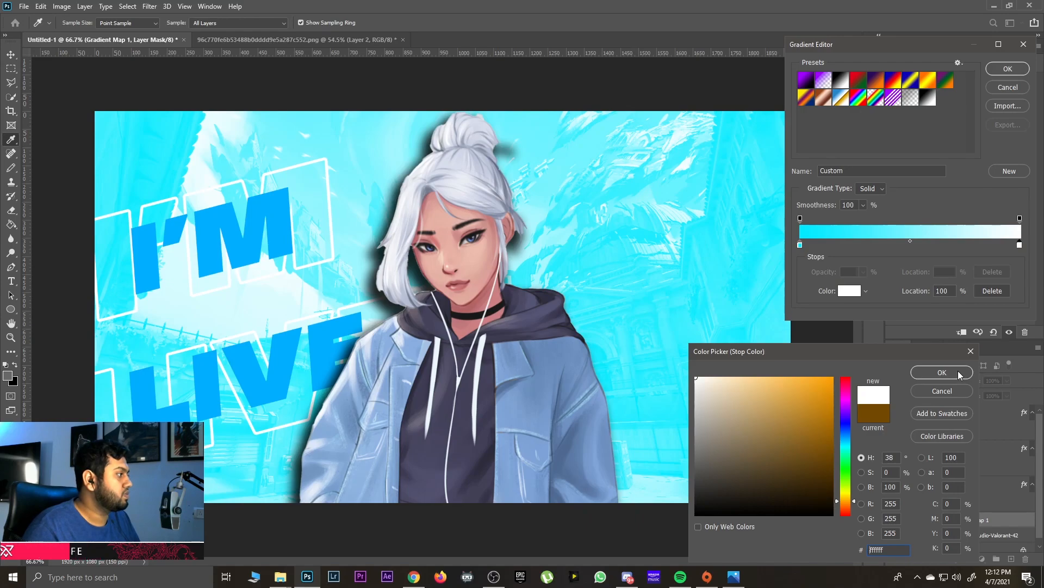
click(942, 372)
drag(910, 241, 830, 239)
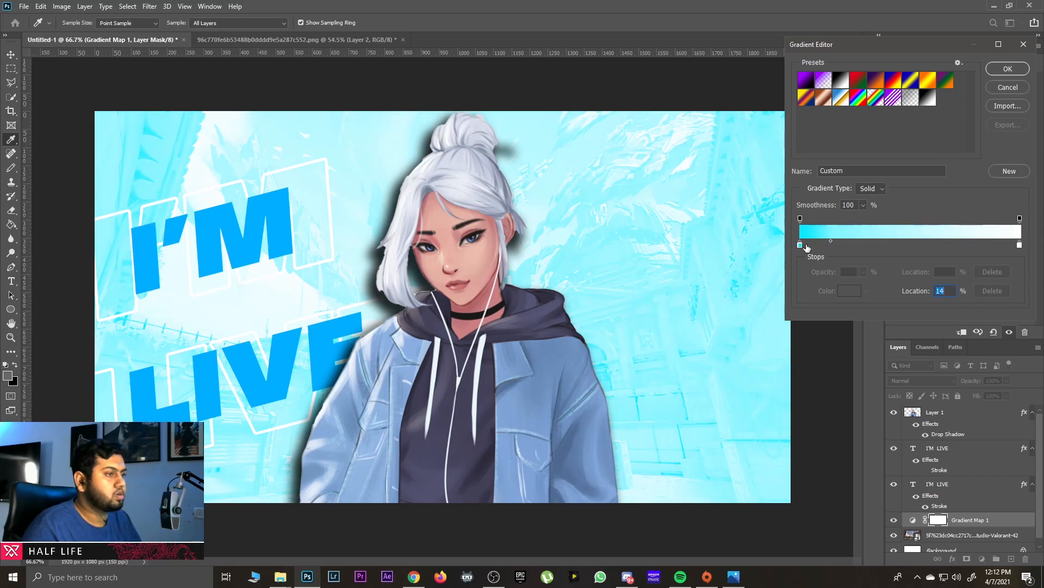
click(1010, 67)
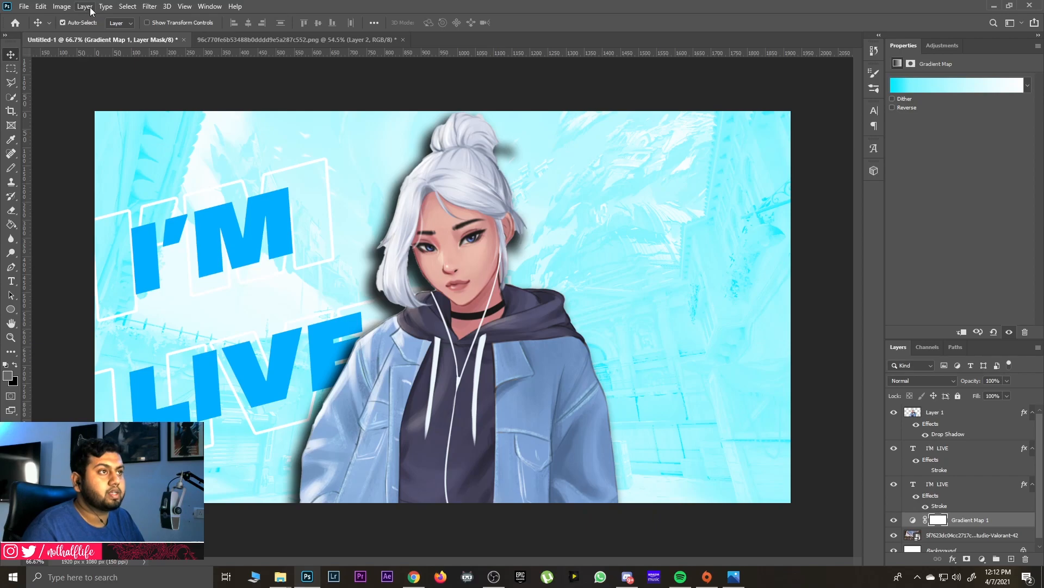
click(128, 7)
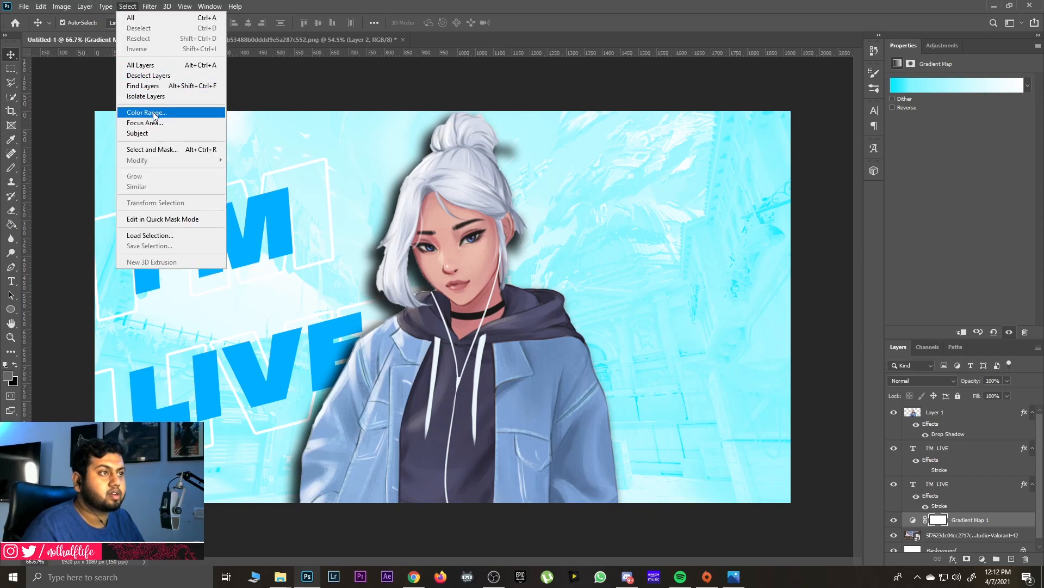
click(153, 112)
click(604, 264)
click(608, 193)
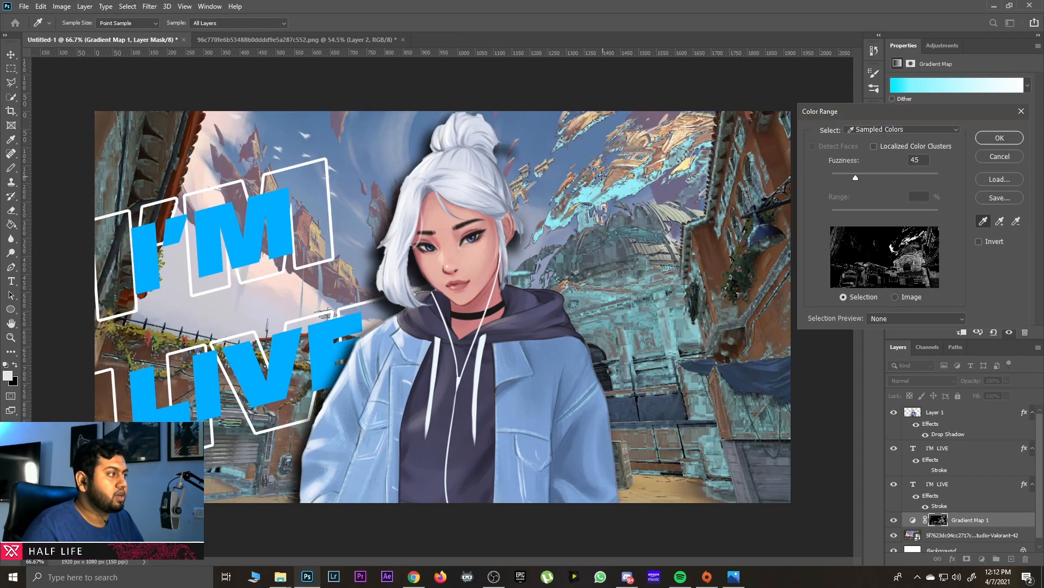
click(468, 158)
click(391, 160)
click(379, 204)
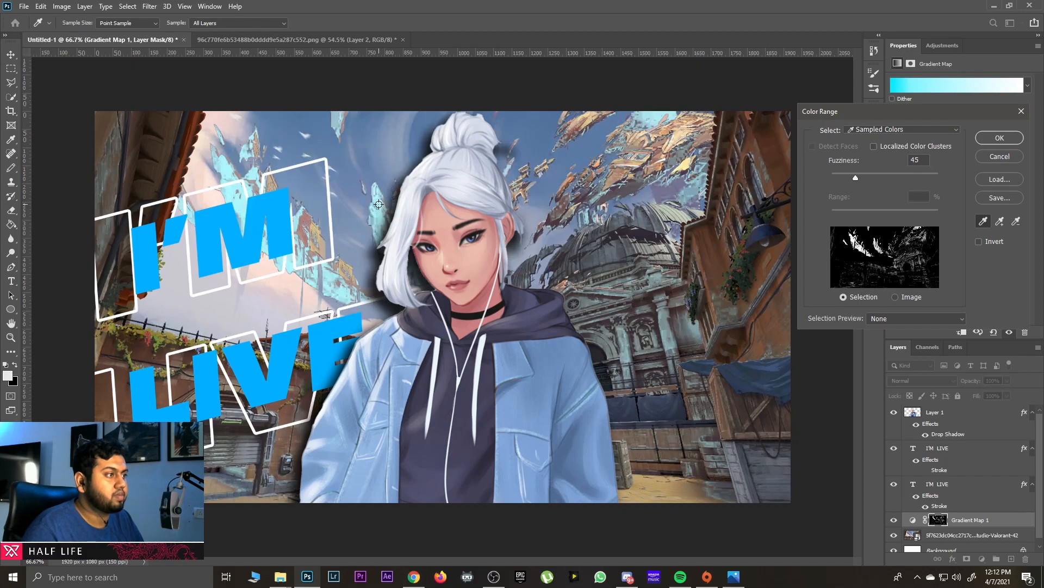
click(751, 208)
click(706, 243)
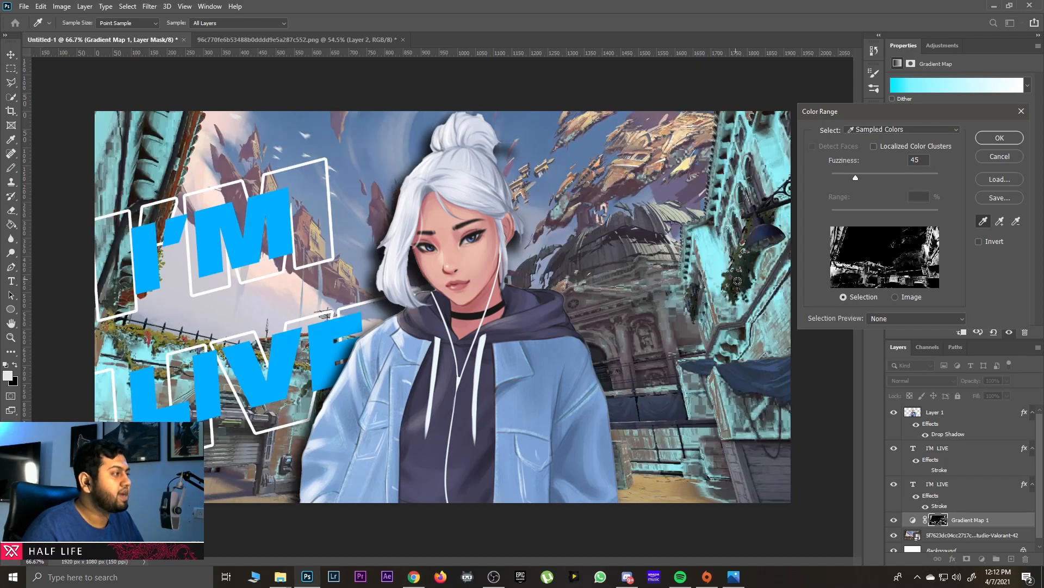
click(603, 314)
click(588, 310)
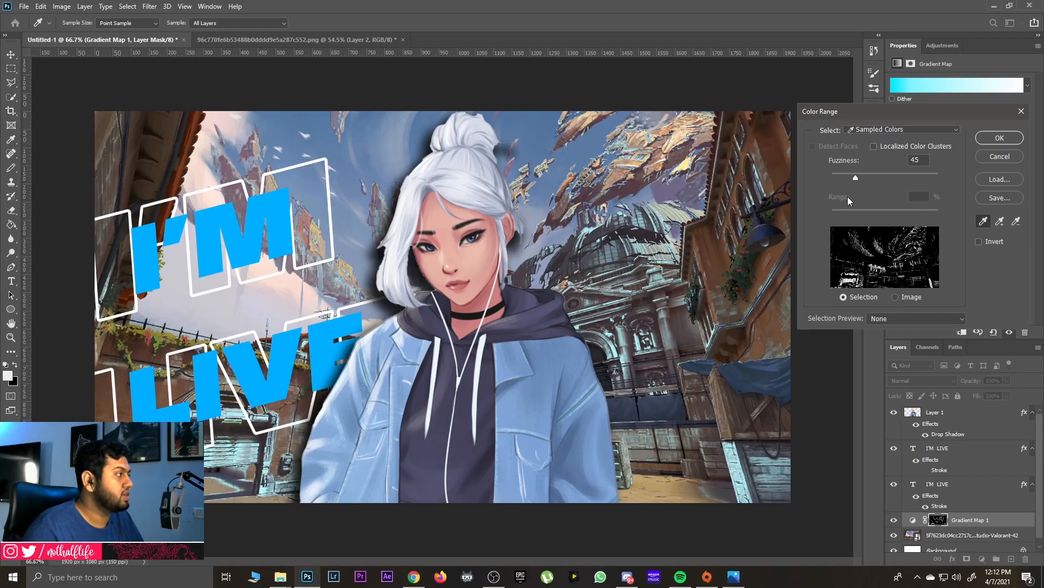
drag(856, 178, 867, 178)
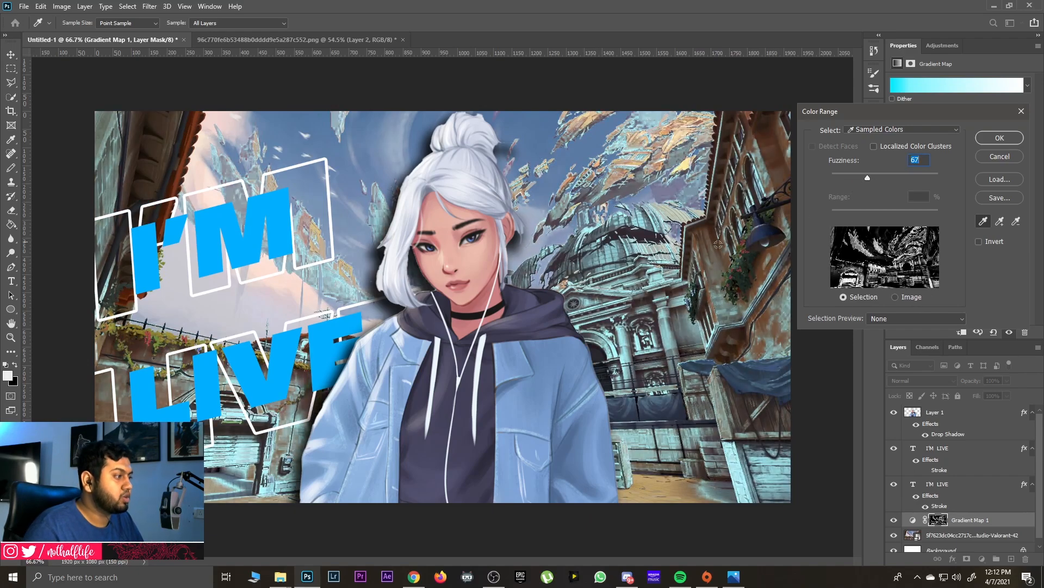
click(757, 248)
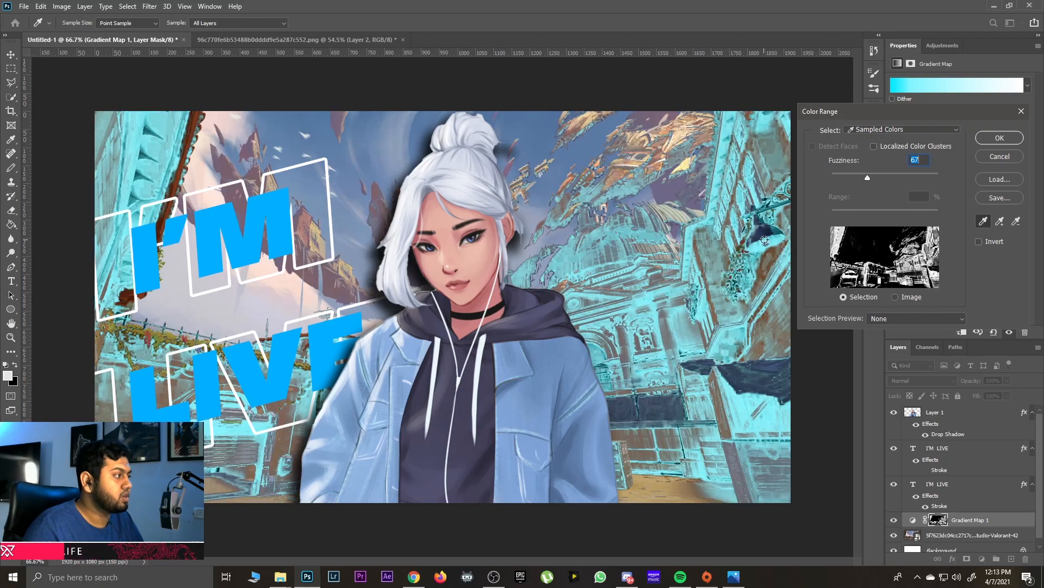
click(761, 209)
click(763, 177)
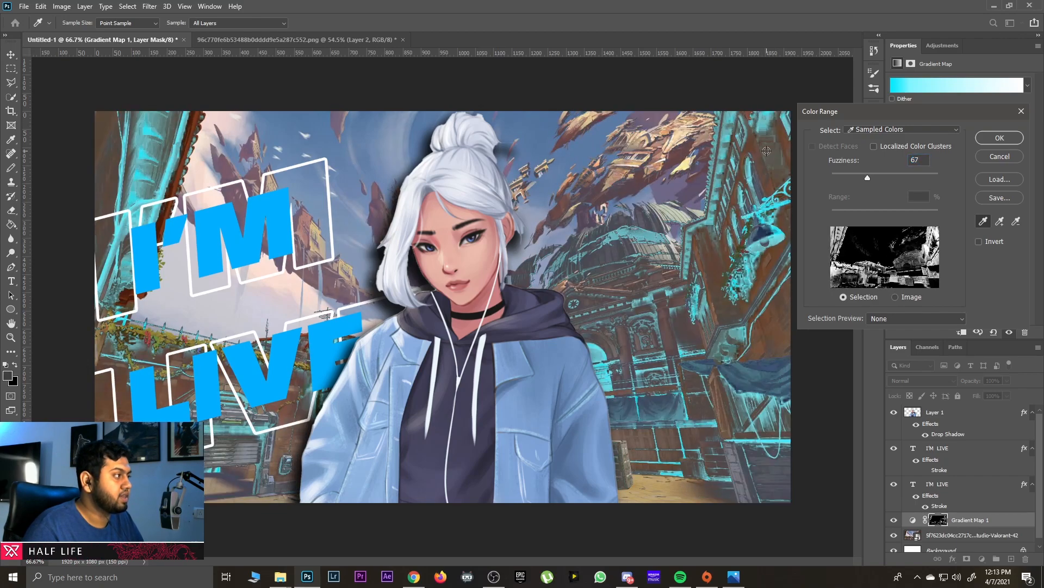
click(758, 216)
click(613, 270)
click(595, 314)
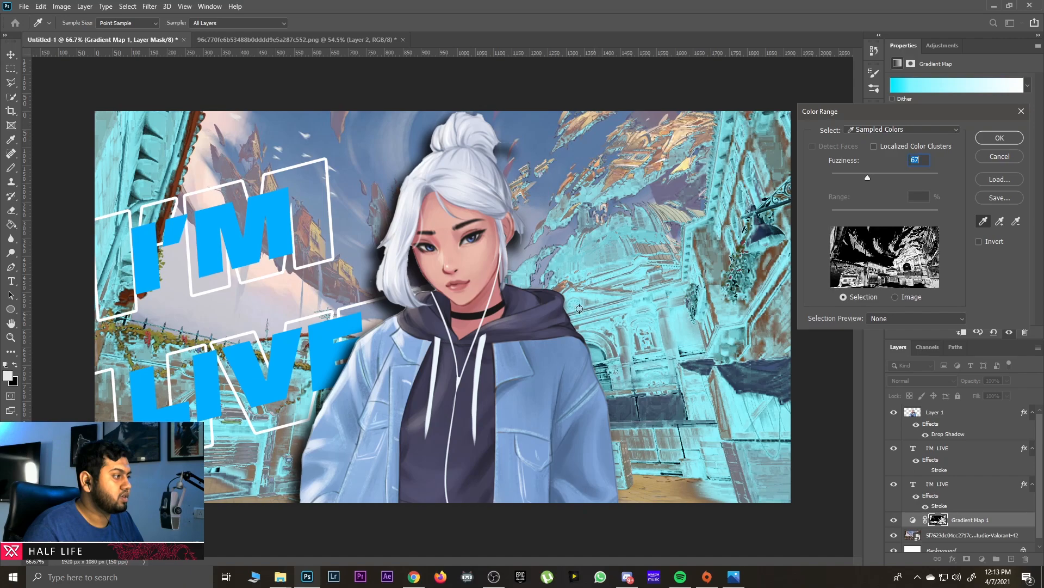
click(561, 287)
click(241, 473)
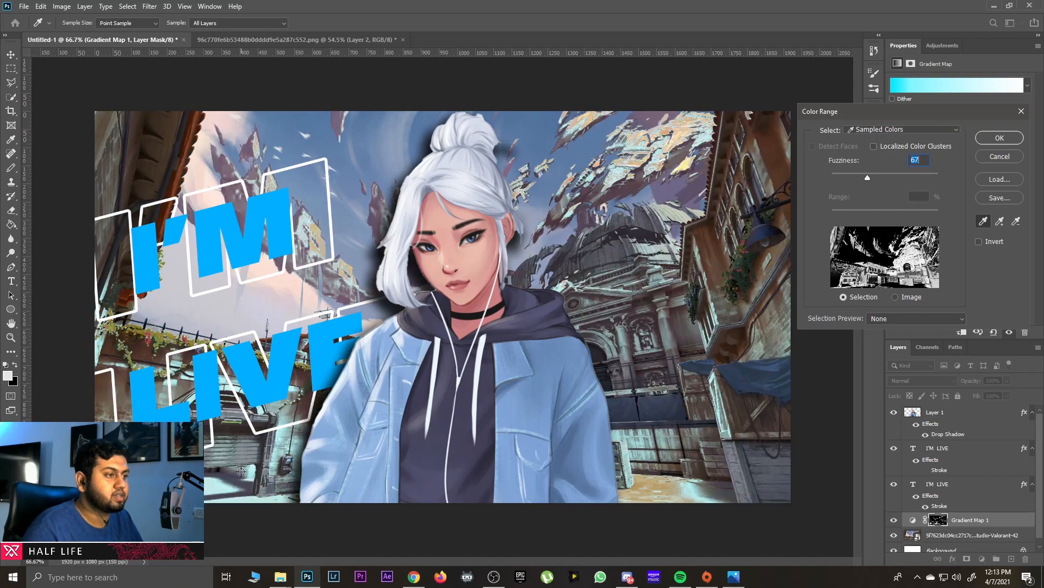
click(244, 453)
click(260, 306)
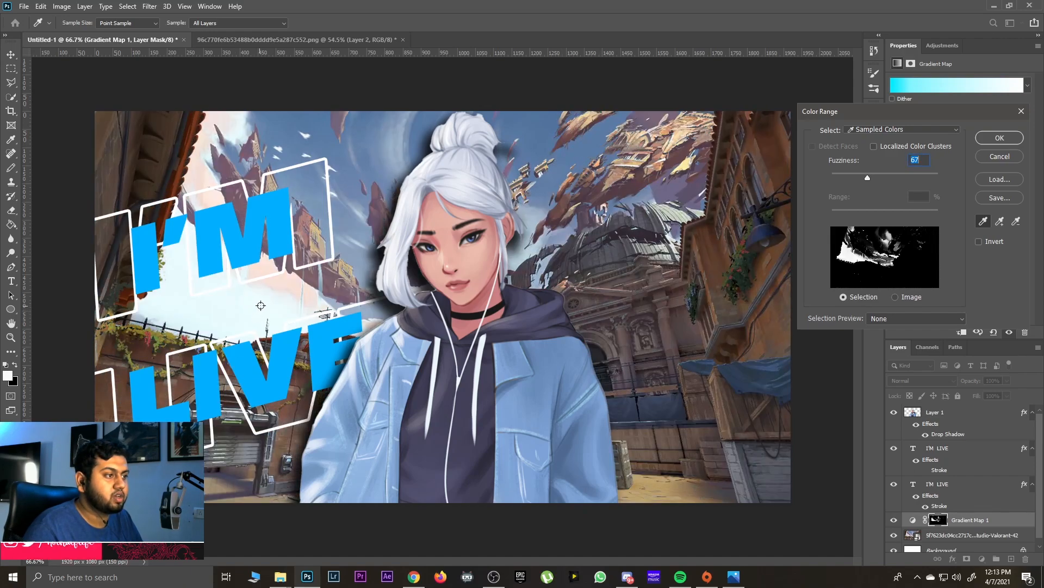
click(321, 280)
click(331, 282)
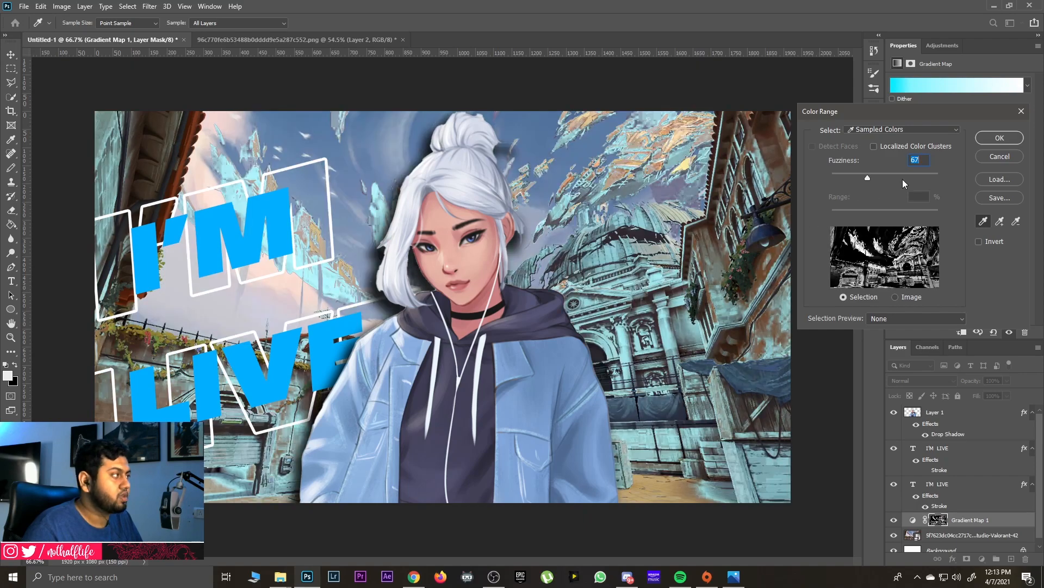
click(1000, 156)
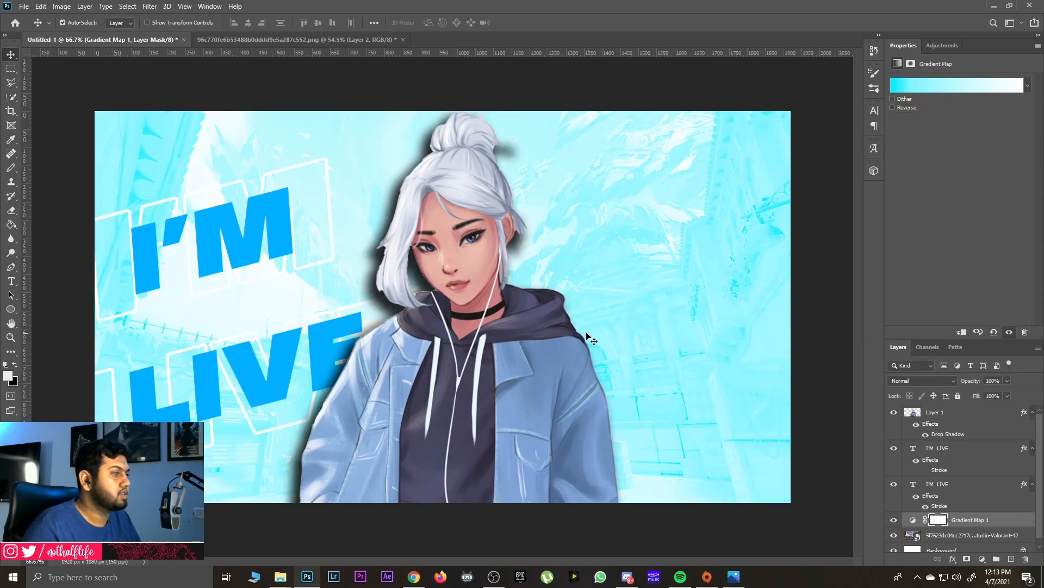
- Lower the Gradient Map layer's opacity to 90% and recolour its starting gradient stop to white (ffffff)
click(981, 519)
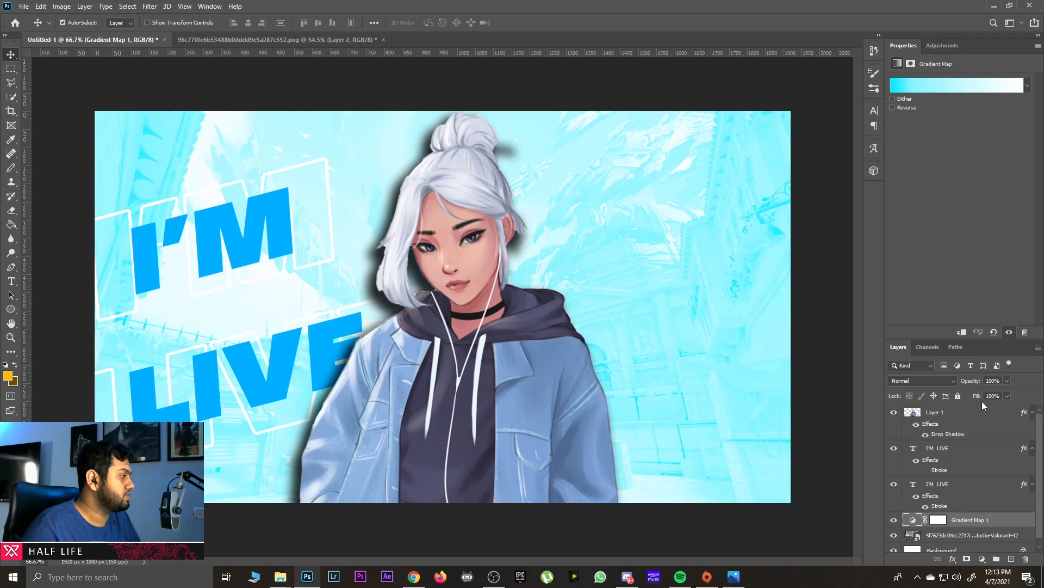
mouse_move(973, 384)
mouse_down()
mouse_move(952, 385)
mouse_move(969, 384)
mouse_up()
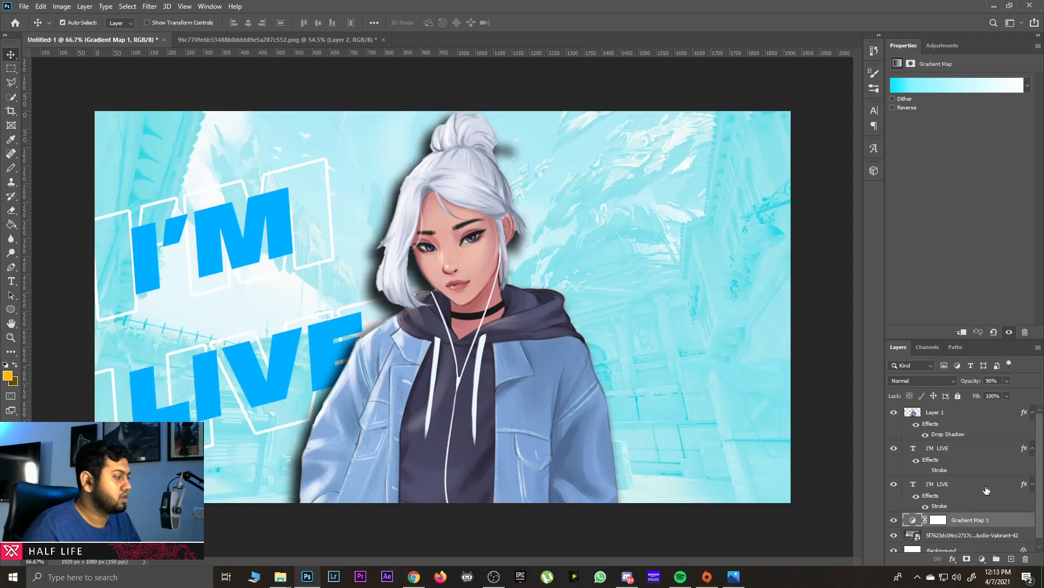
click(975, 86)
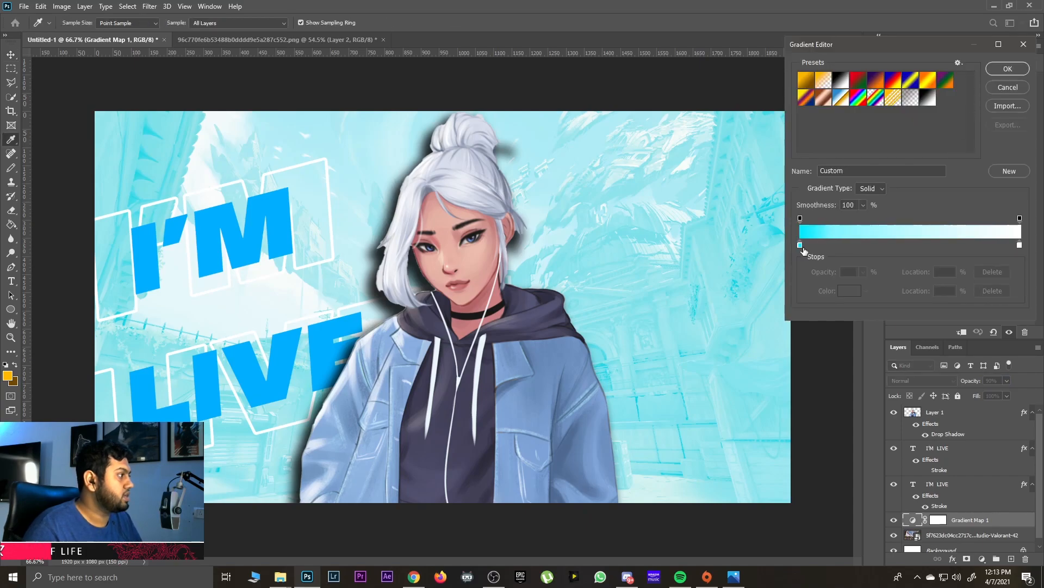
double_click(800, 245)
text(ffffff)
key(Return)
- Recolour the gradient map's end stop to a deep blue with a hue of 227°, move the midpoint to 39%, and apply the gradient
double_click(1019, 244)
text(008aff)
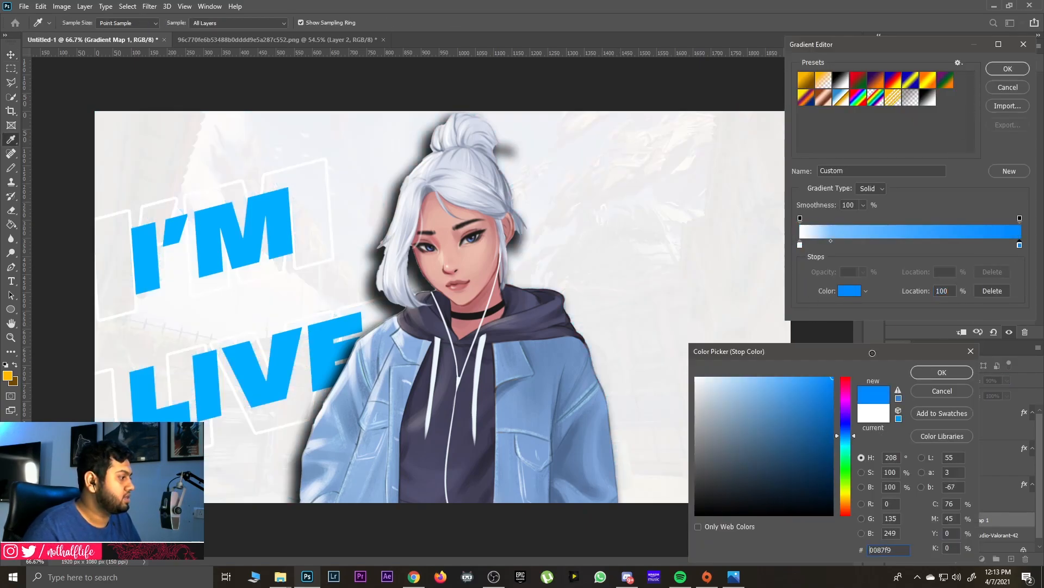
click(846, 428)
click(834, 466)
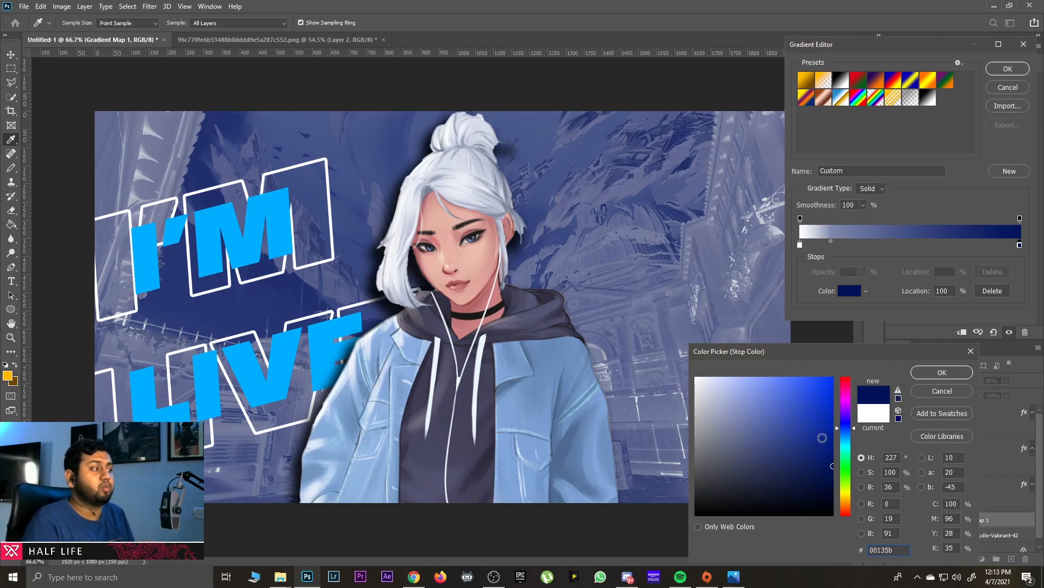
click(834, 462)
click(824, 441)
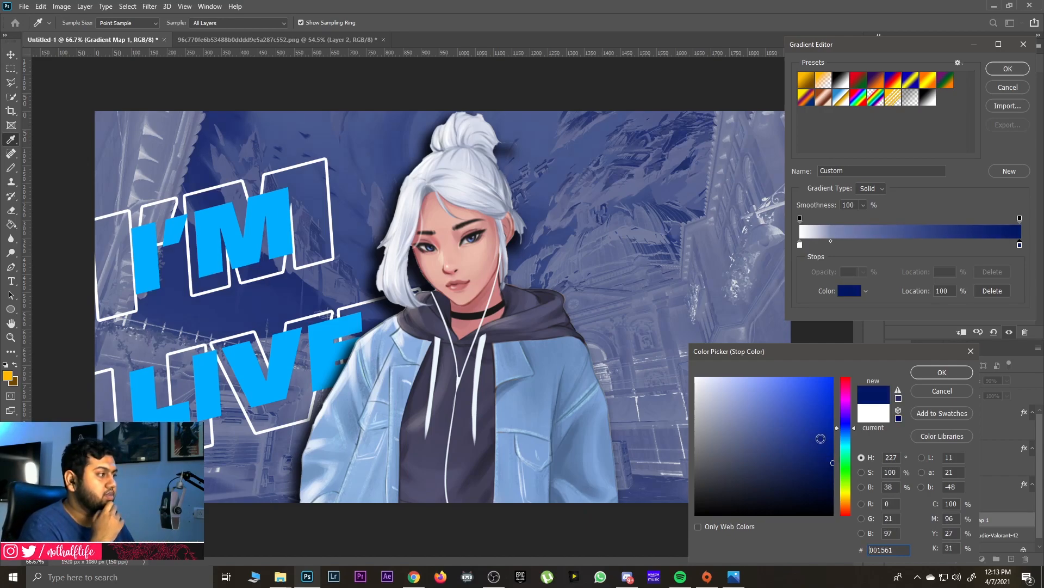
click(951, 372)
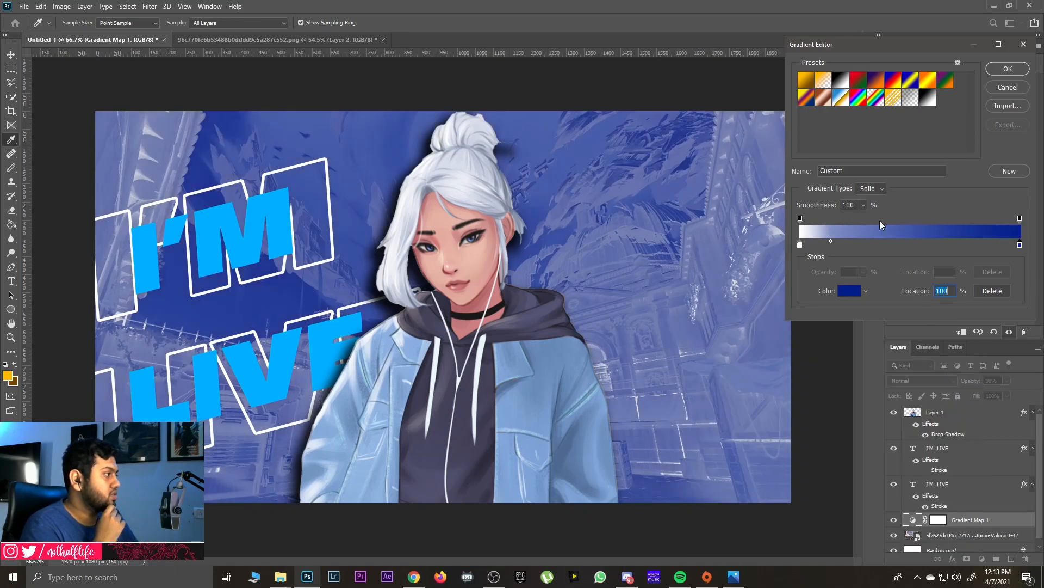
drag(831, 243, 888, 247)
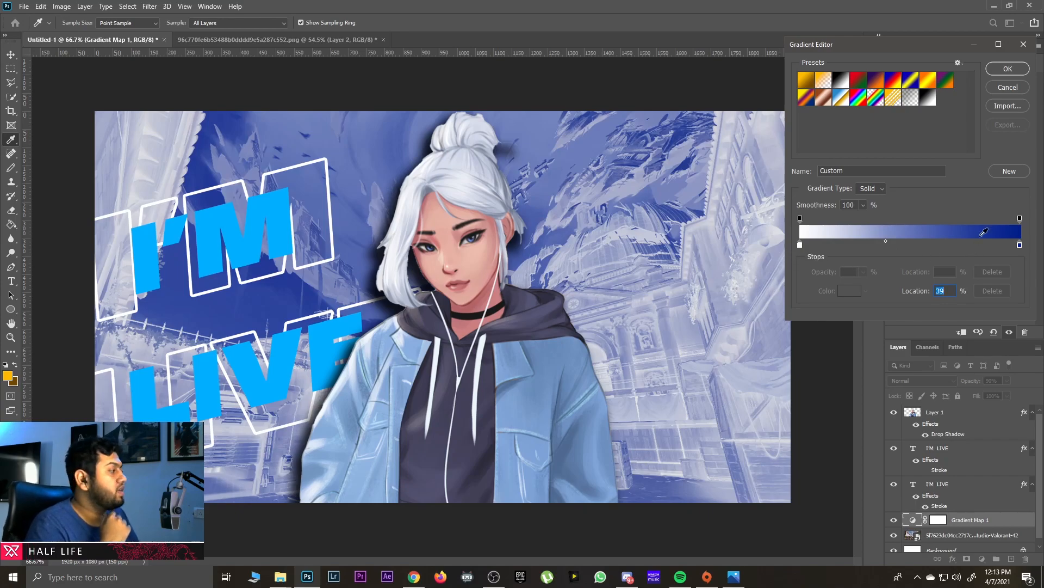
click(1007, 69)
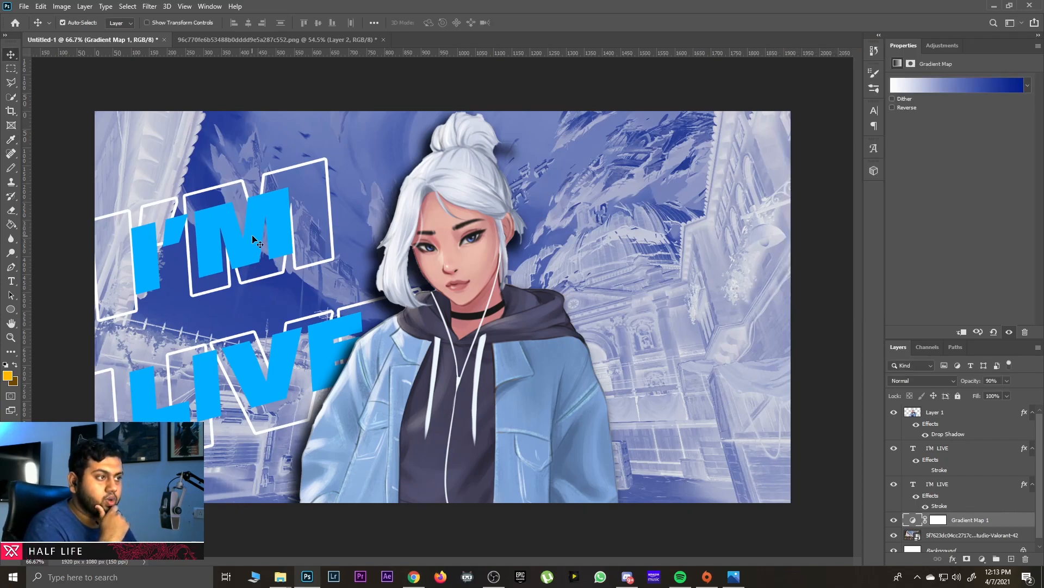
- Shift the filled I'M LIVE text slightly right within the large outline, to an X position of -463.17 px
drag(252, 234, 245, 236)
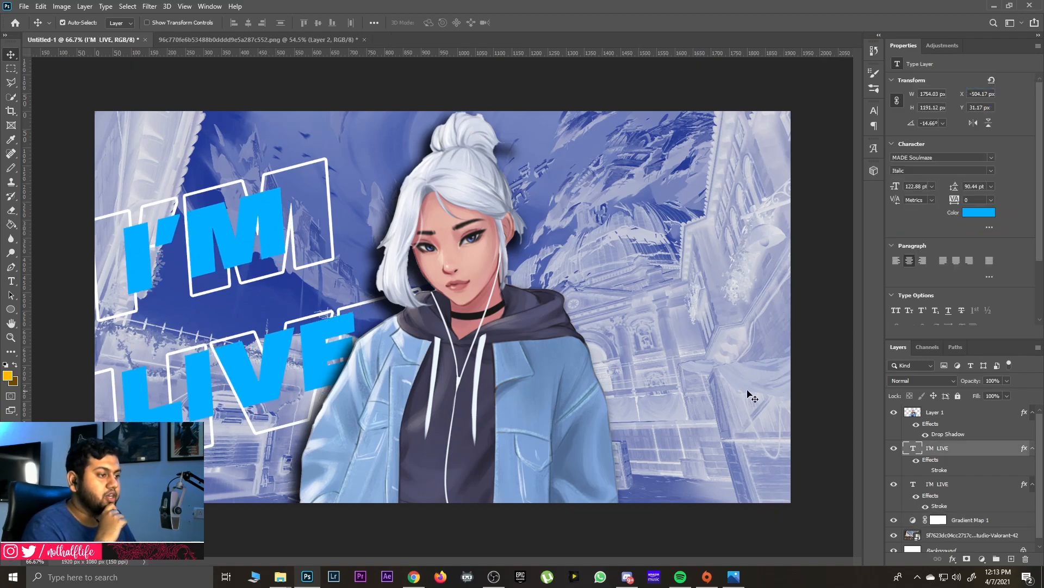
drag(251, 386, 266, 387)
- Set the text colour of the large outlined I'M LIVE layer to black (000000)
scroll(963, 506, down, 1)
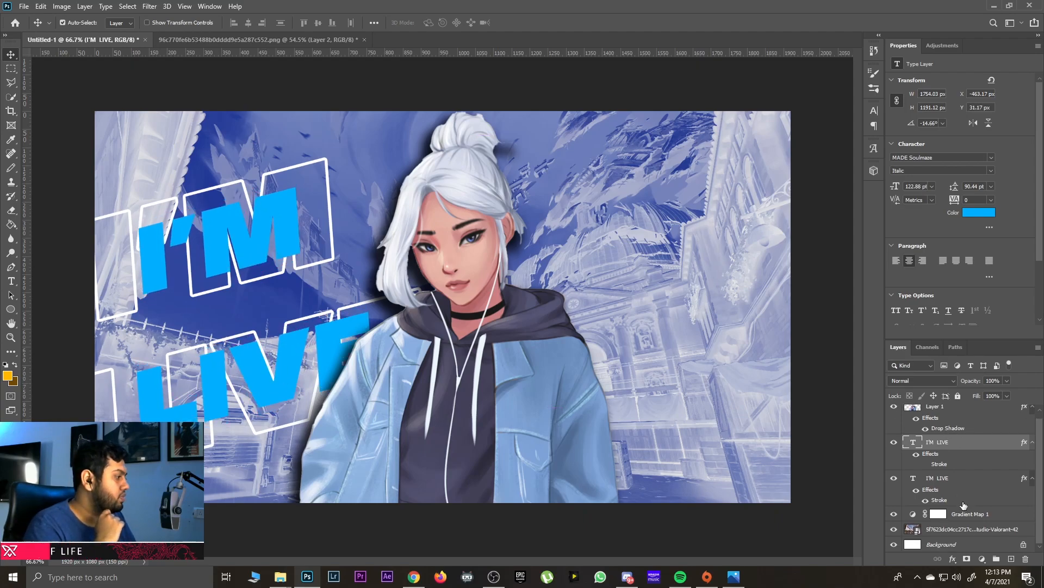
click(946, 487)
click(977, 212)
text(000000)
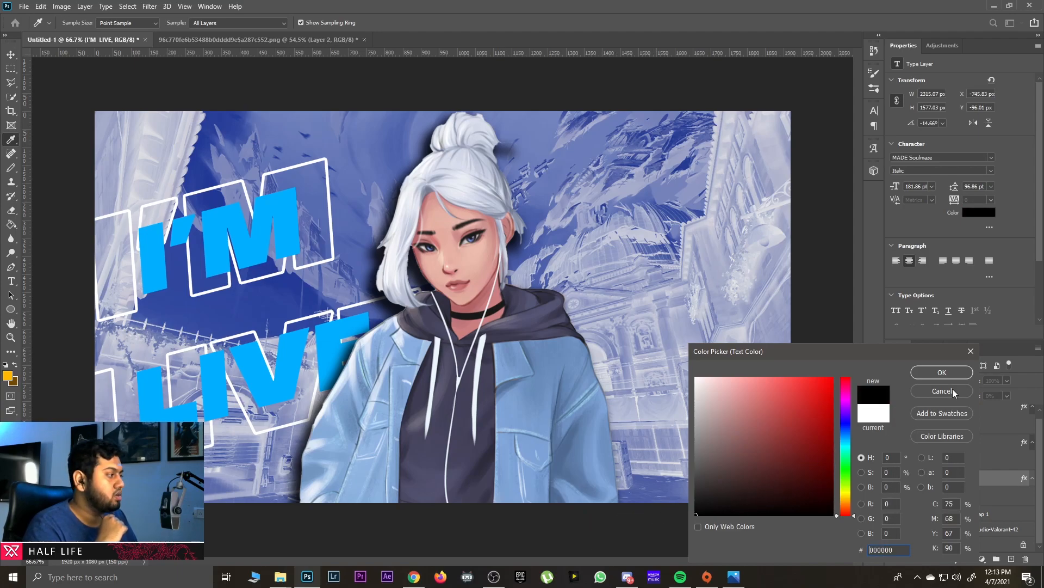
click(922, 375)
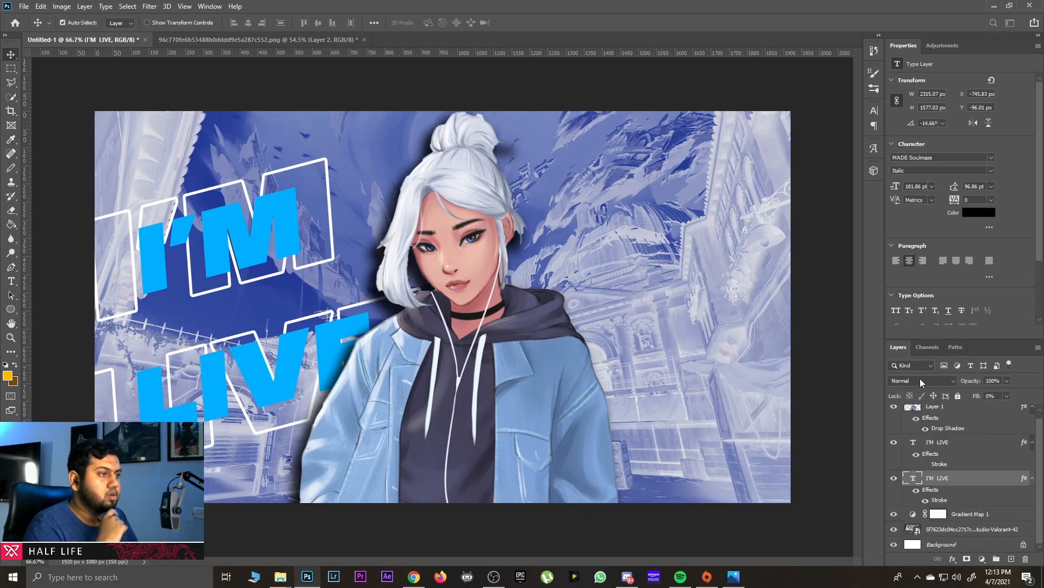
- Set the stroke colour of the large outlined I'M LIVE text to black (000000)
double_click(940, 500)
click(717, 198)
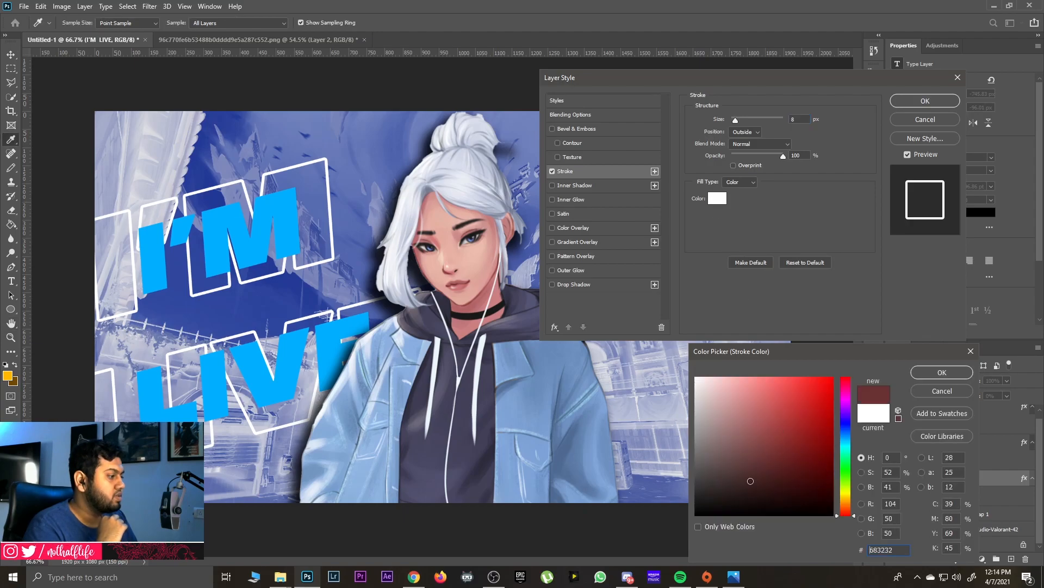
text(000000)
click(926, 373)
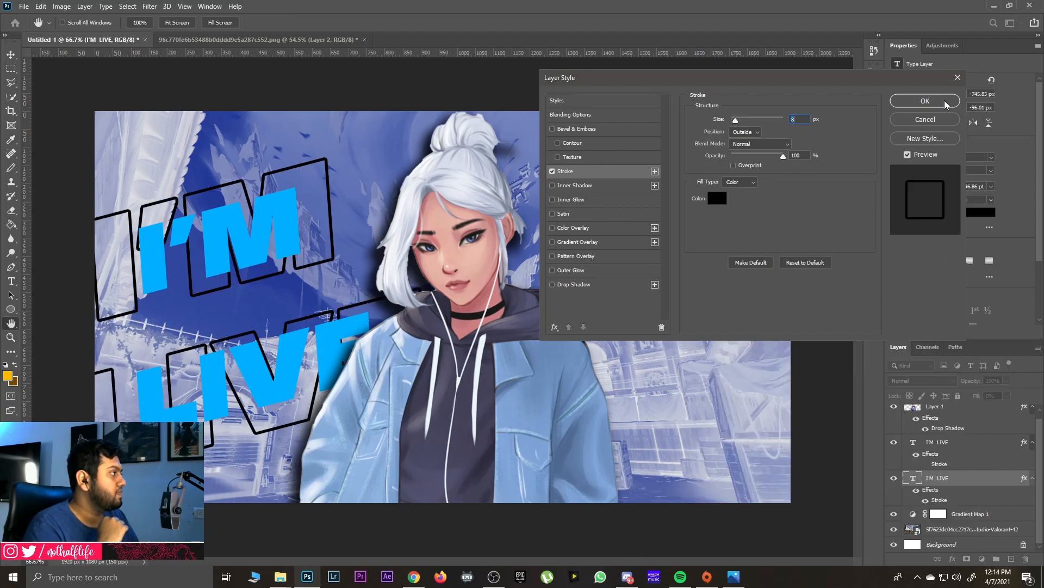
click(944, 101)
- Recolour the smaller filled I'M LIVE text to white (ffffff)
mouse_move(249, 252)
mouse_down()
mouse_move(232, 242)
mouse_move(246, 250)
mouse_up()
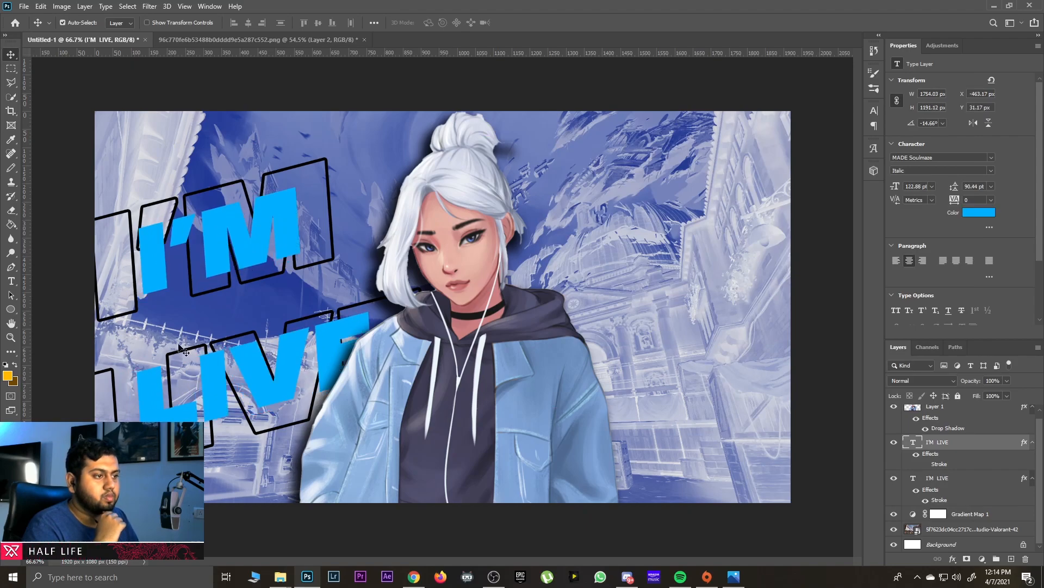
click(979, 212)
drag(719, 420, 683, 370)
mouse_move(760, 413)
mouse_down()
mouse_move(809, 380)
mouse_move(784, 401)
mouse_move(795, 429)
mouse_move(777, 383)
mouse_move(776, 473)
mouse_move(699, 336)
mouse_up()
mouse_move(752, 411)
mouse_down()
mouse_move(711, 375)
mouse_move(767, 383)
mouse_move(696, 377)
mouse_up()
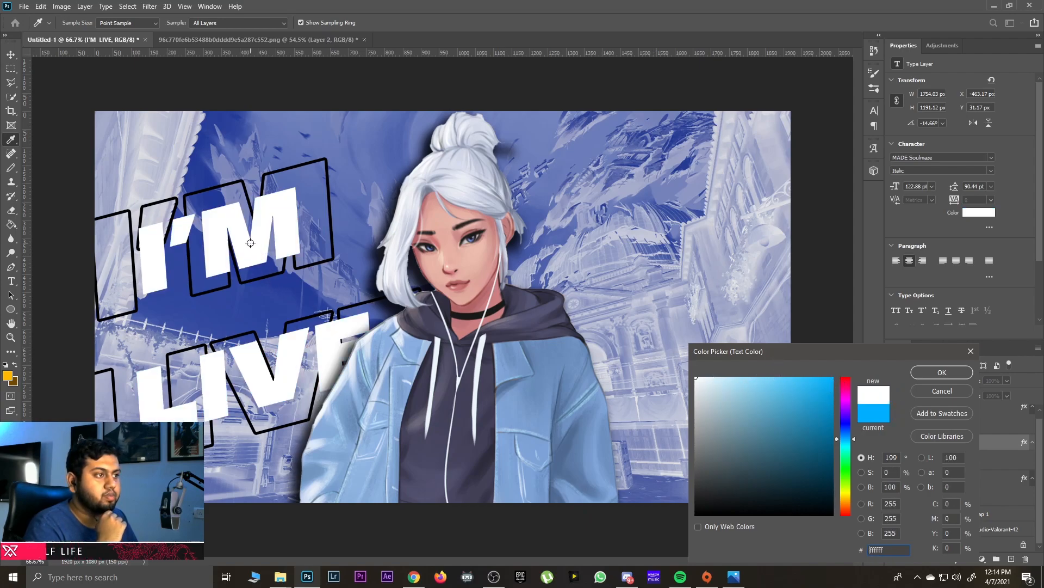
click(932, 375)
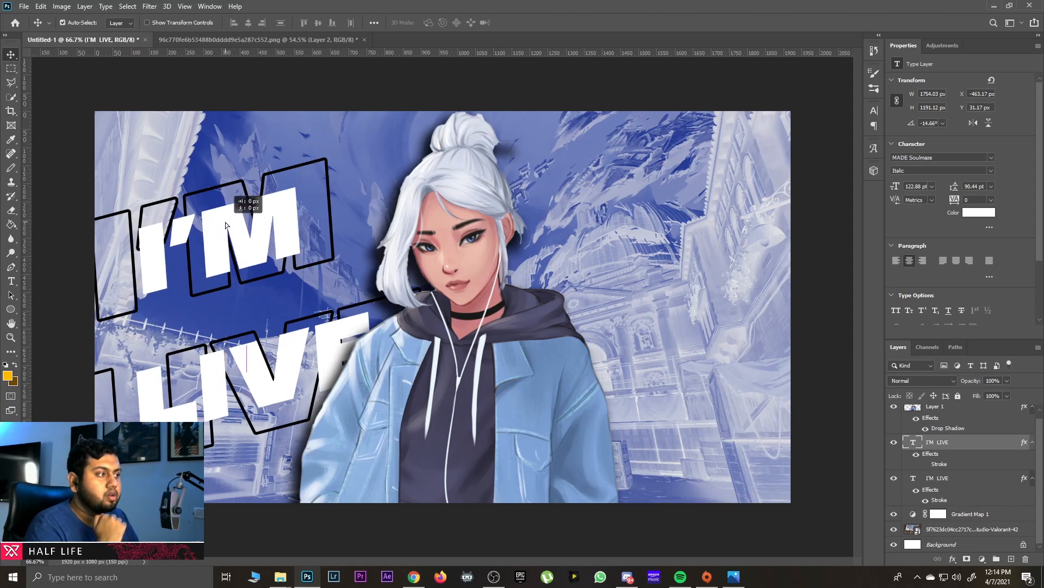
- Move the character cut-out up and to the right, to X 683 px and Y -73 px, uncovering more of the I'M LIVE text
drag(453, 184, 523, 160)
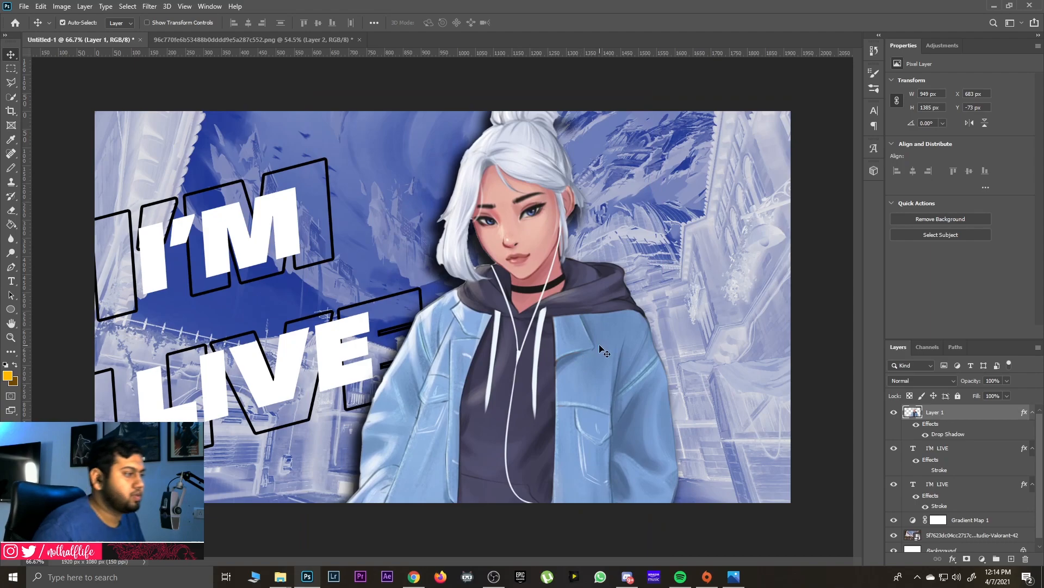
drag(612, 348, 613, 350)
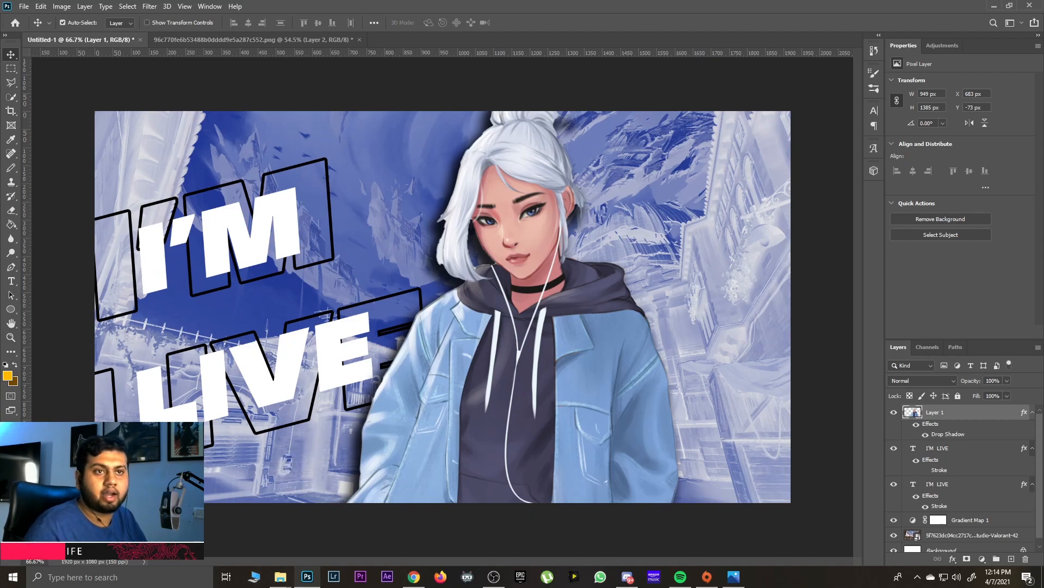
- Draw a red-filled circle about 92 px wide to the right of the character's head, placed at X 1361 px, Y 44 px
click(10, 309)
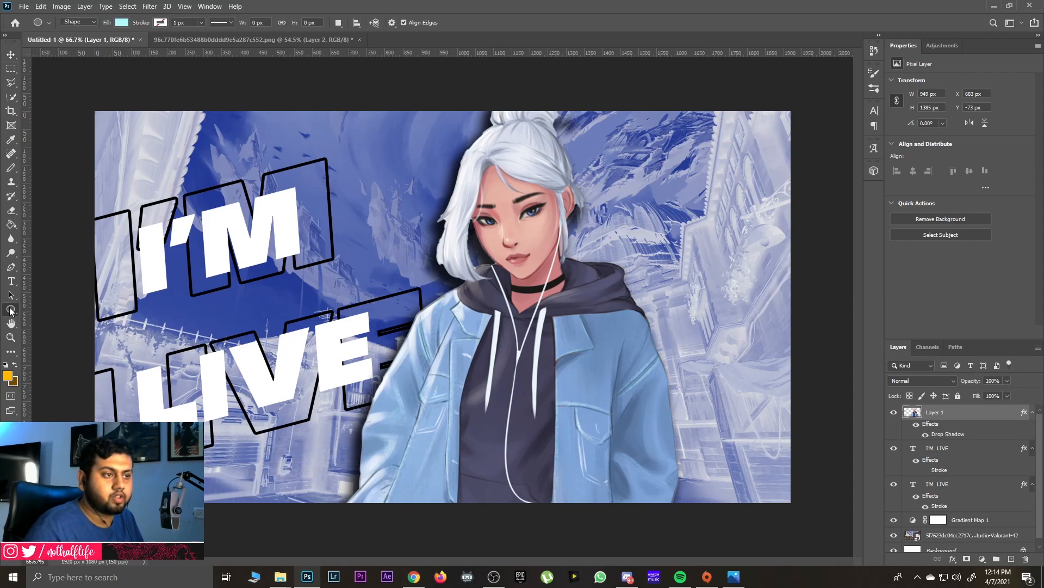
drag(609, 132, 638, 165)
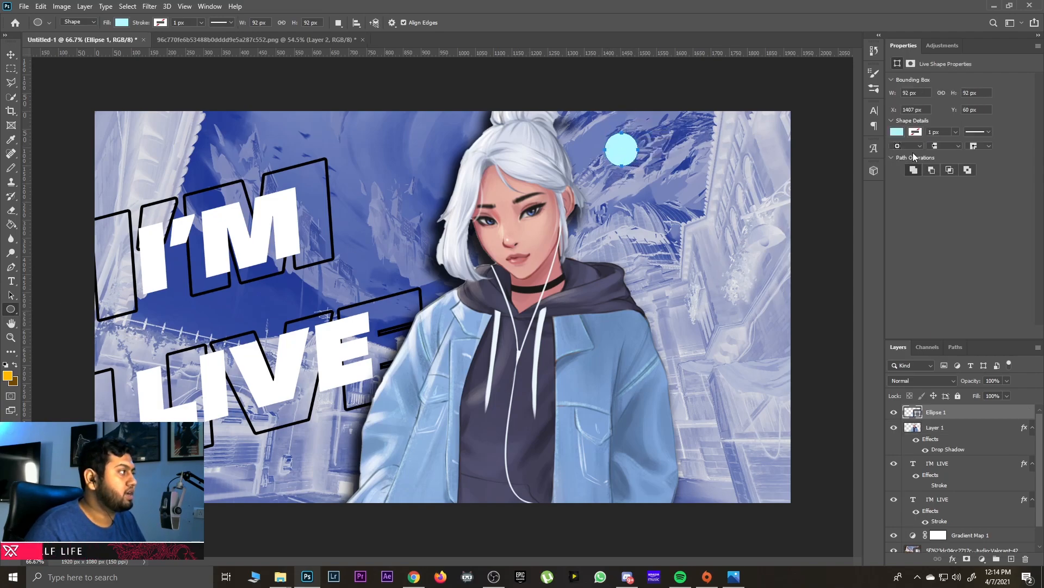
click(896, 132)
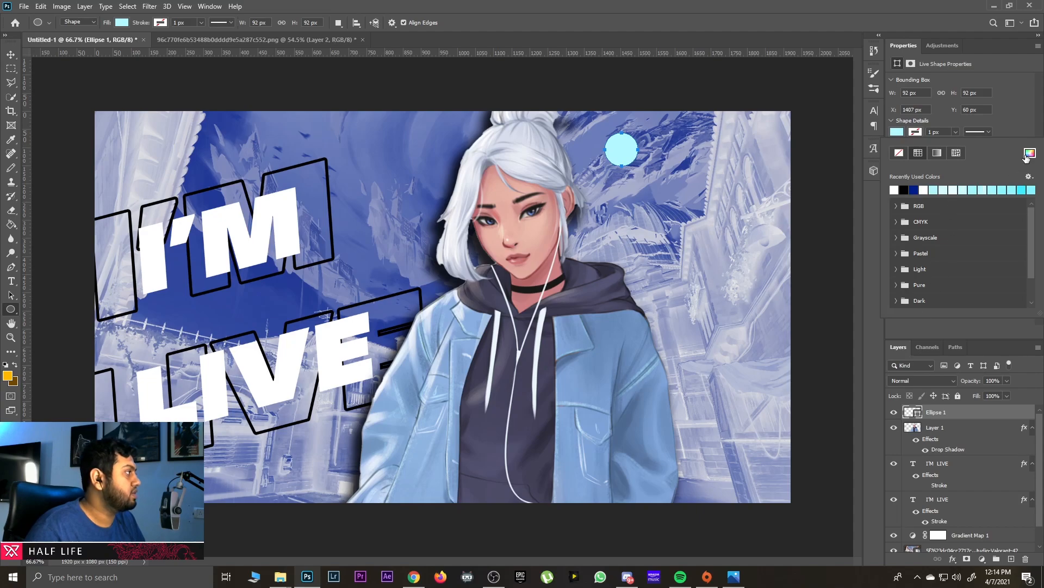
click(1027, 154)
drag(846, 389, 846, 377)
click(831, 378)
click(942, 372)
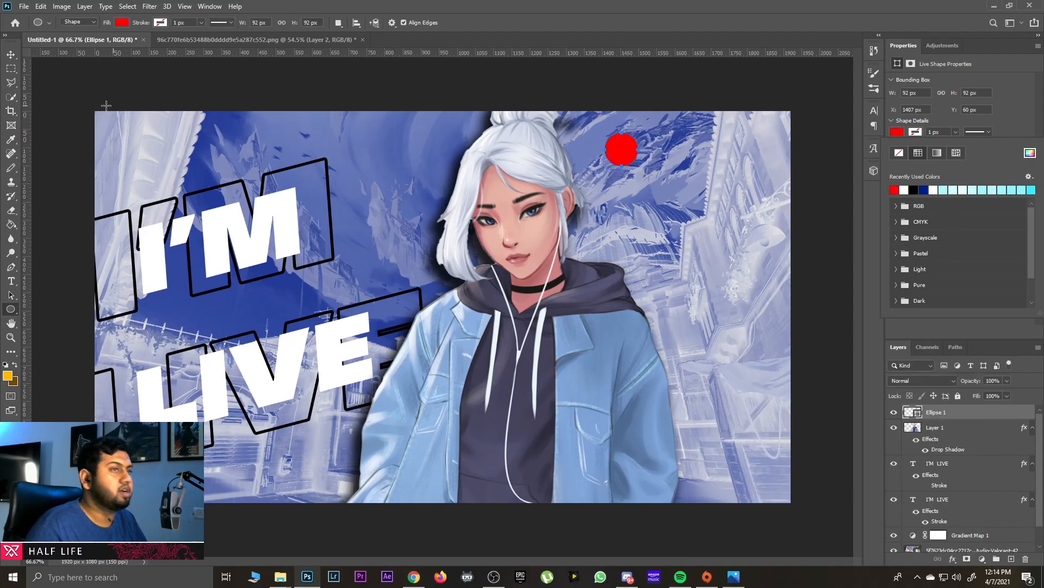
click(13, 54)
drag(633, 155, 618, 151)
click(11, 281)
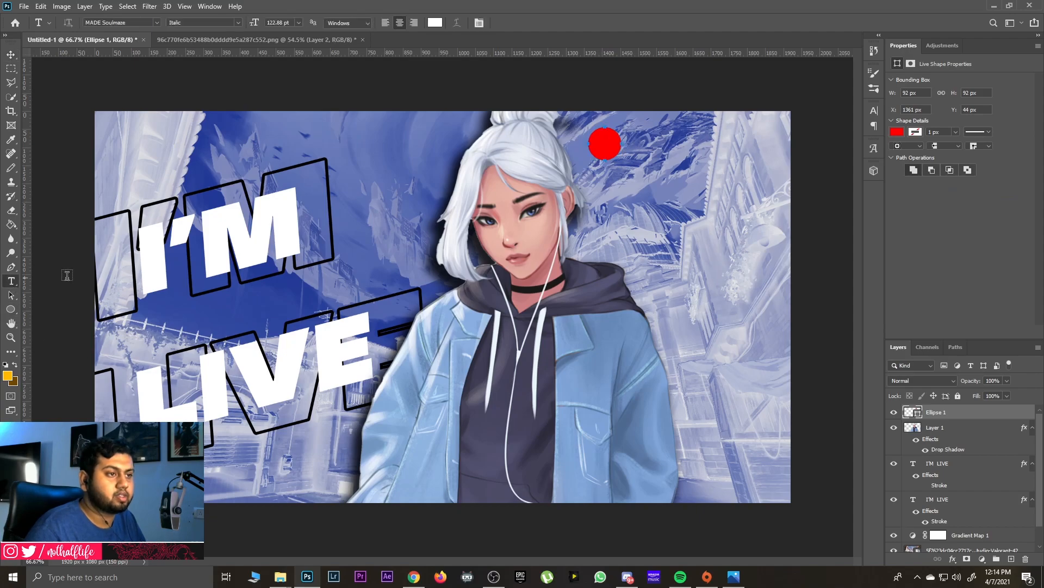
drag(435, 207, 627, 376)
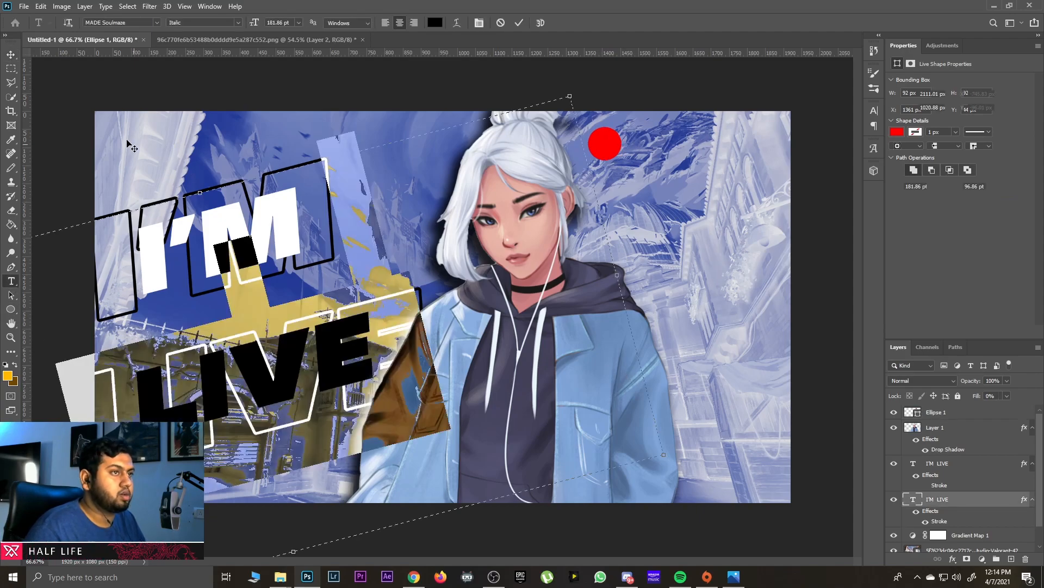
click(12, 54)
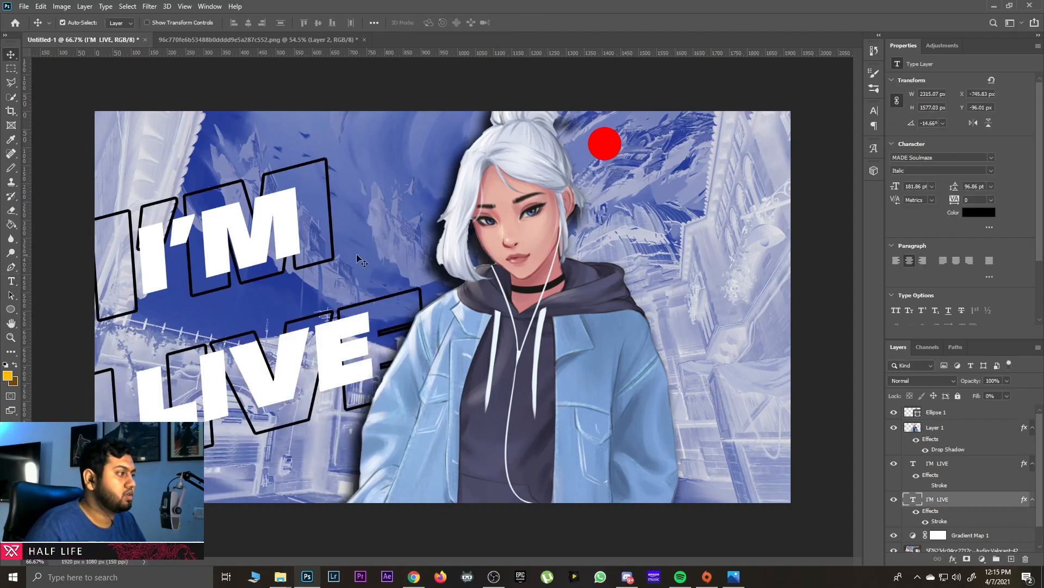
- Add the text LIVE at 79.88 pt and place it directly to the right of the red circle
click(10, 280)
drag(593, 206, 782, 371)
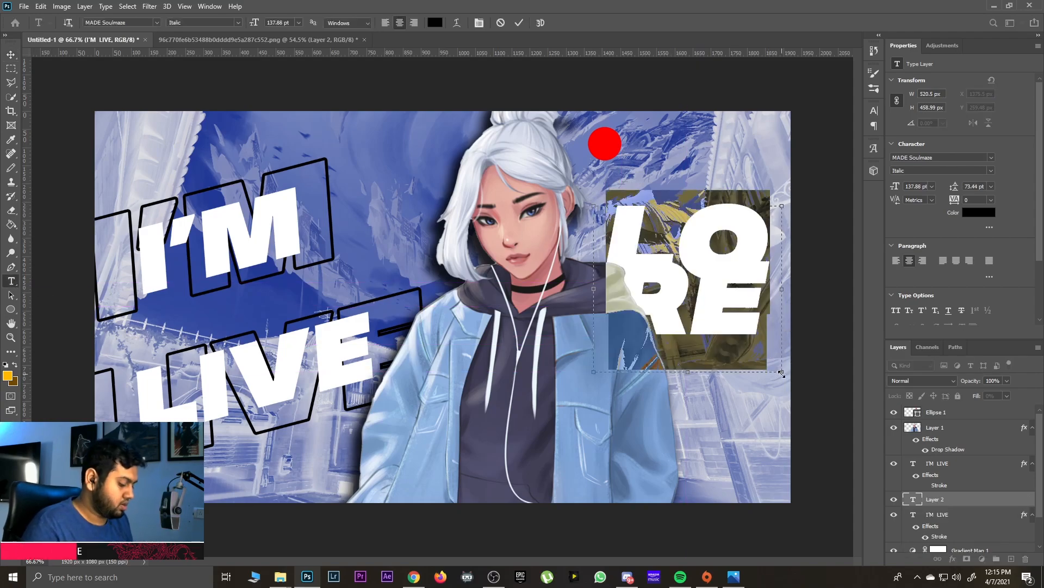
text(LIVE)
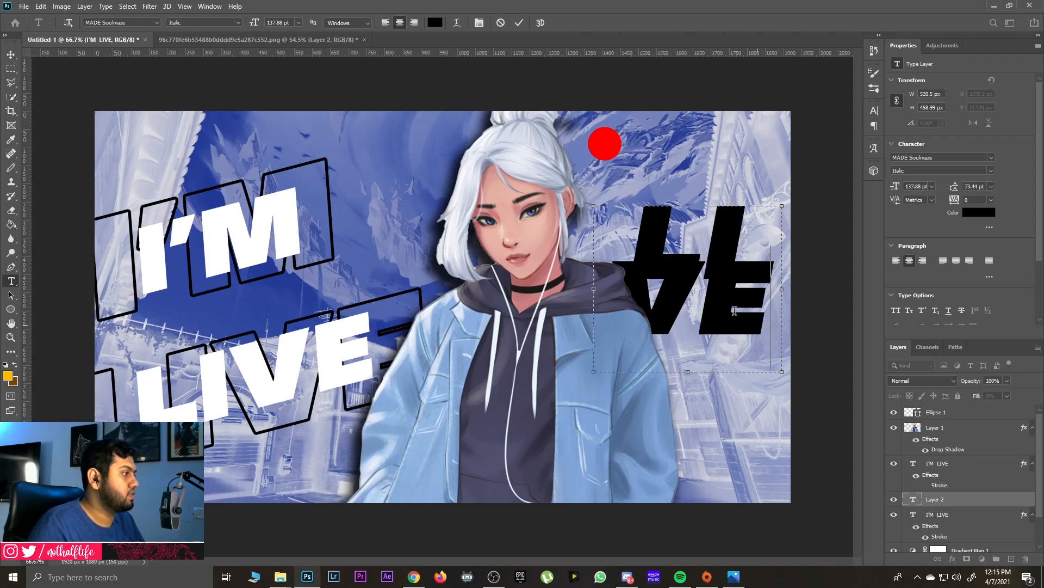
key(ctrl+a)
drag(238, 23, 223, 23)
click(11, 54)
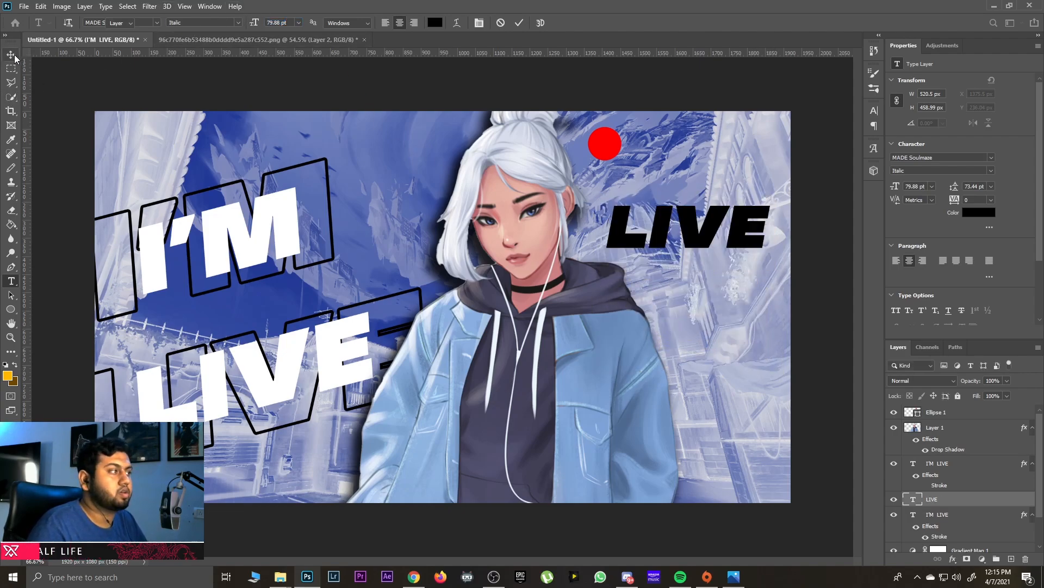
drag(695, 240, 714, 156)
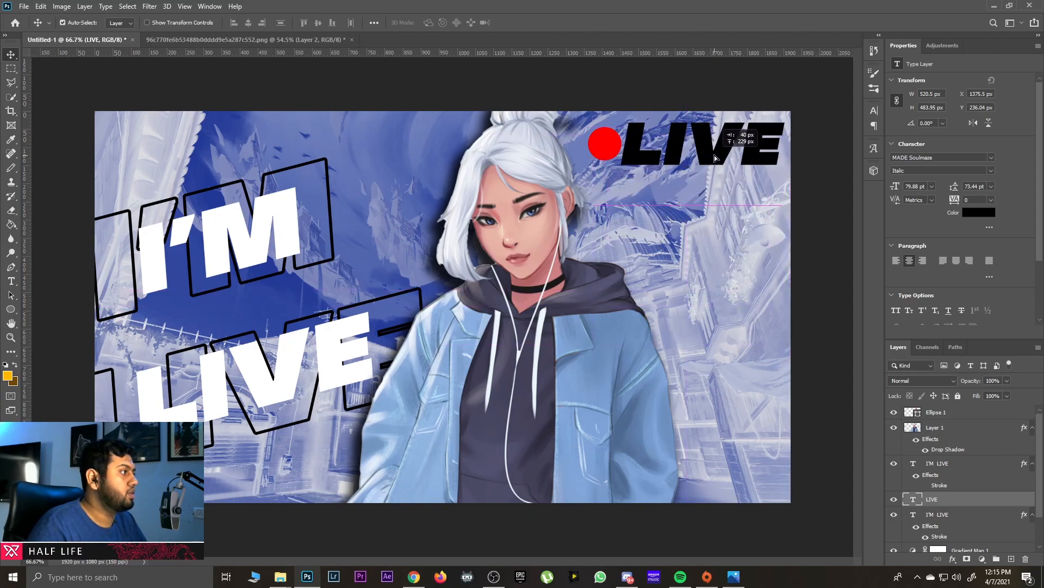
- Recolour the small LIVE text to pure red and shift the circle slightly left, to an X position of 1337 px
click(979, 212)
click(832, 374)
click(951, 377)
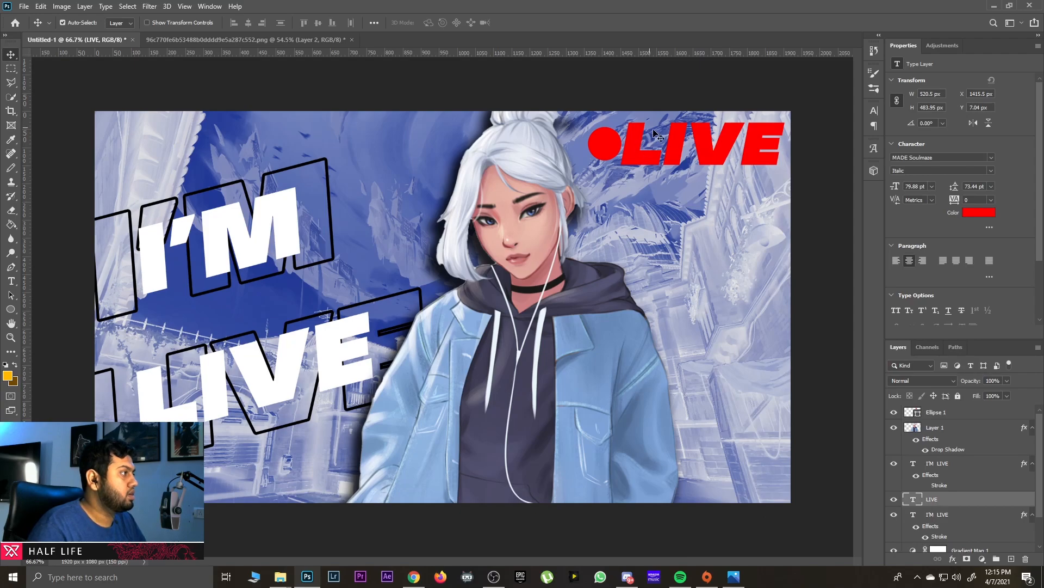
drag(607, 145, 598, 146)
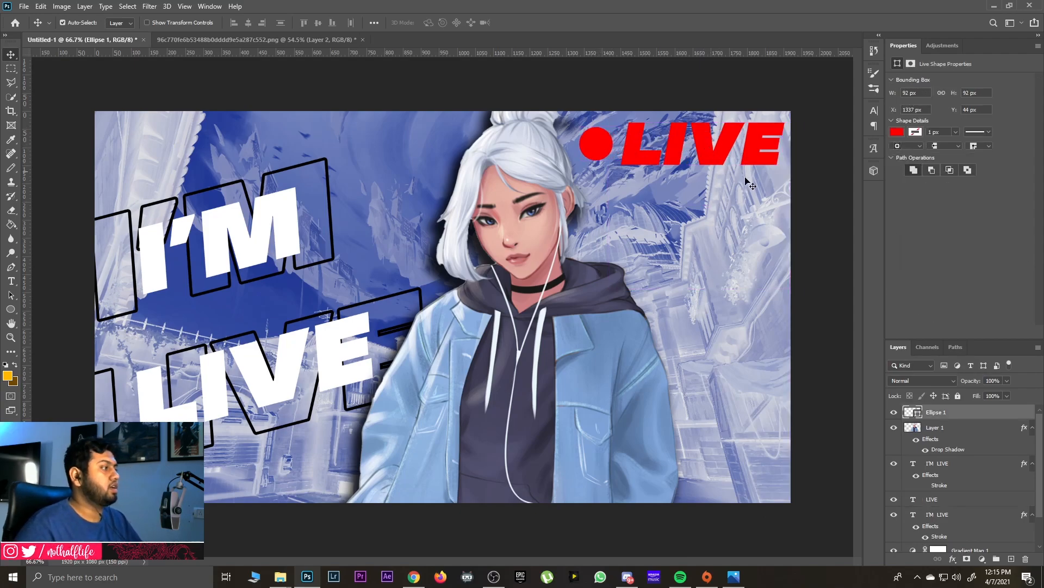
- Add a drop shadow to the red circle with a distance of 12 px and a size of 8 px
click(953, 558)
click(965, 551)
drag(798, 78, 622, 259)
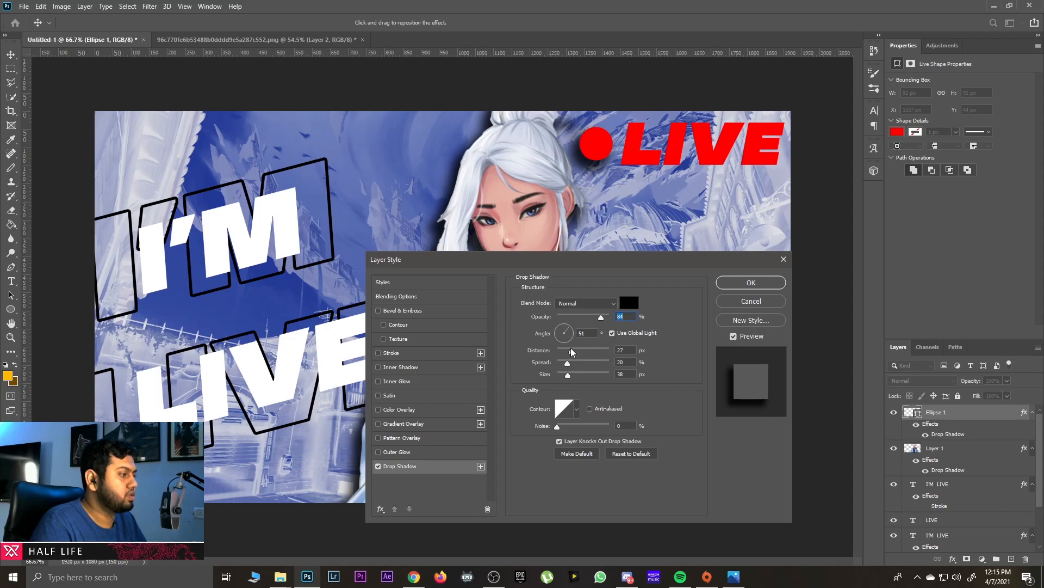
drag(571, 351, 561, 376)
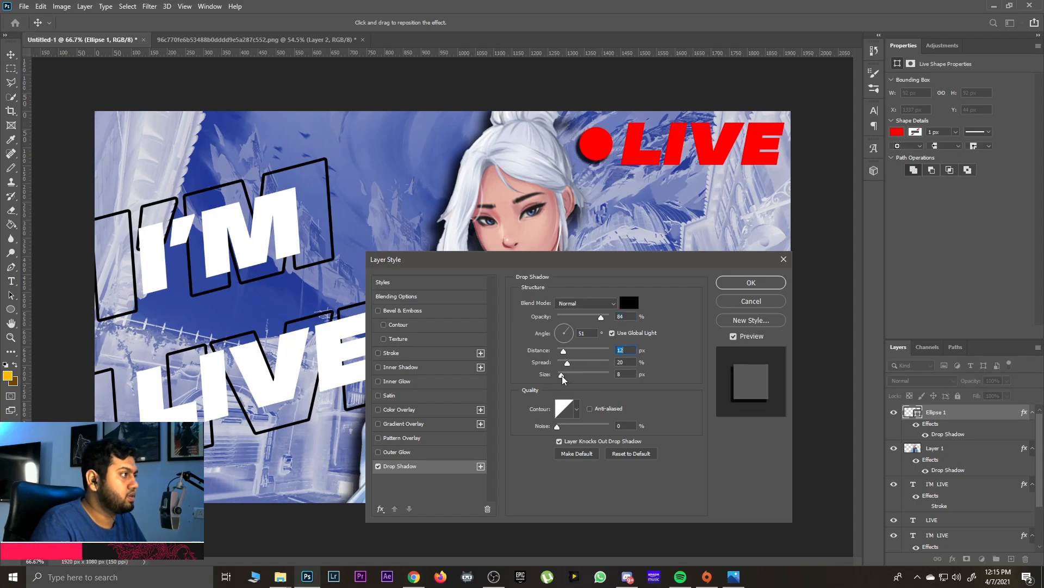
click(751, 282)
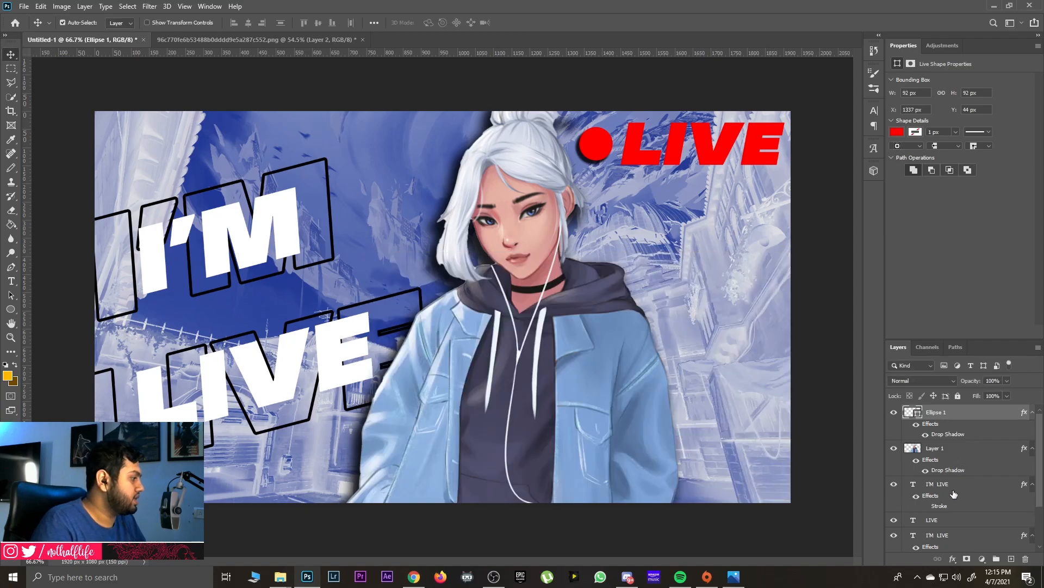
- Add a drop shadow to the red LIVE text with 84% opacity, 12 px distance, 20% spread and 8 px size
click(941, 486)
click(933, 519)
click(953, 558)
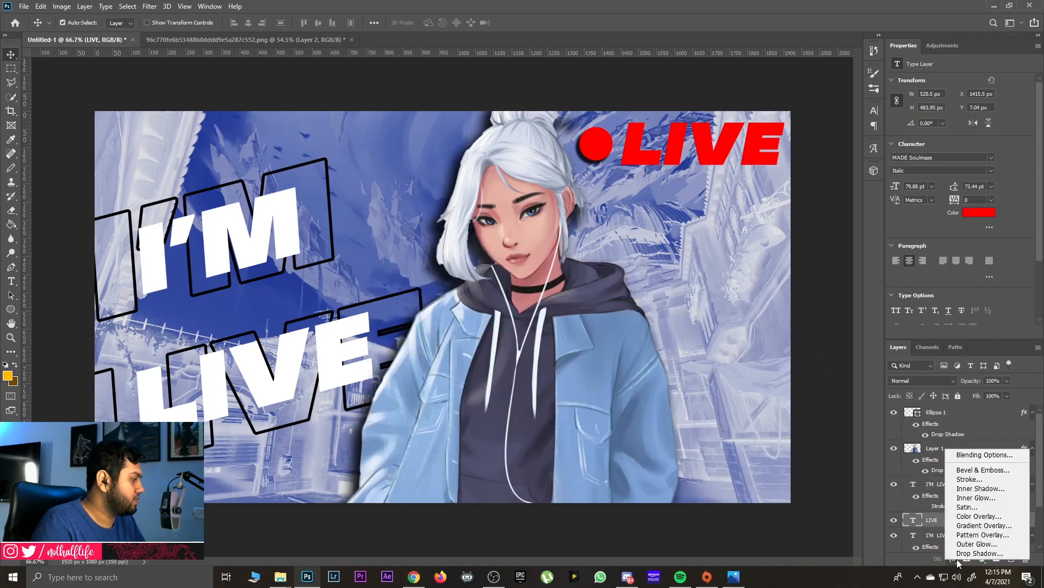
click(979, 553)
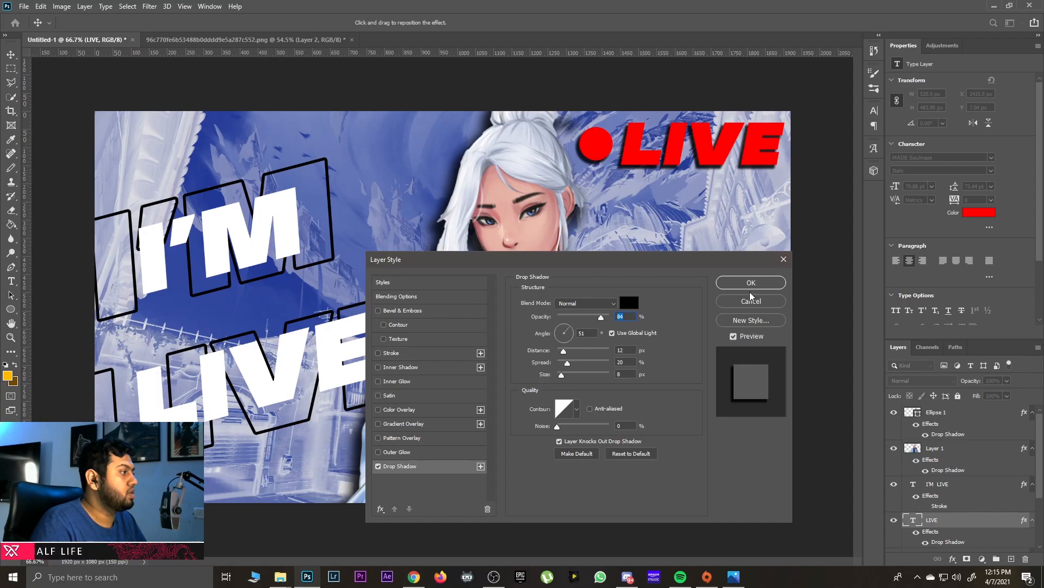
click(752, 282)
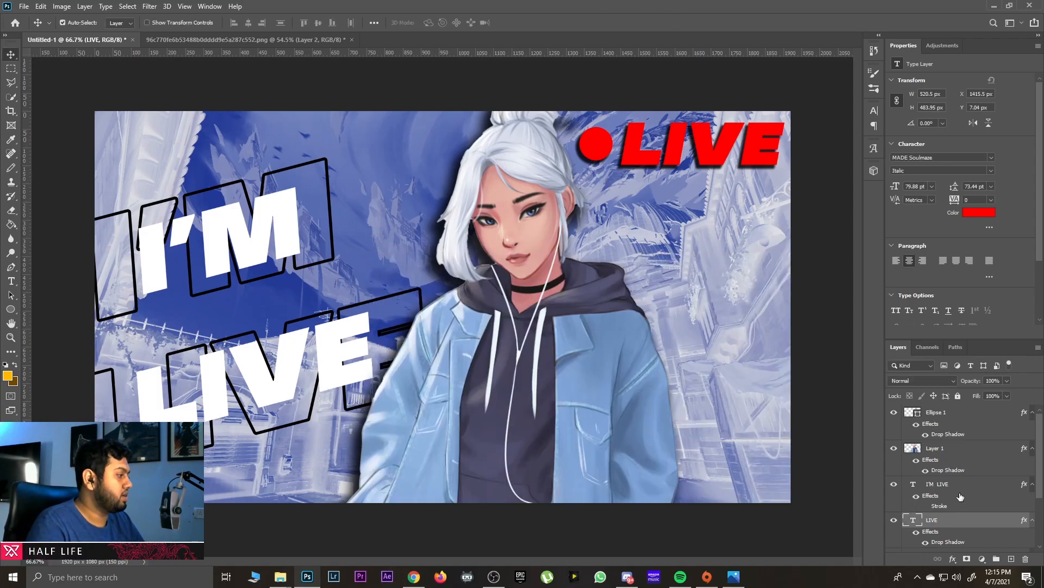
- Add a Gradient Map adjustment layer directly above the character layer and recolour its starting gradient stop to blue
click(947, 453)
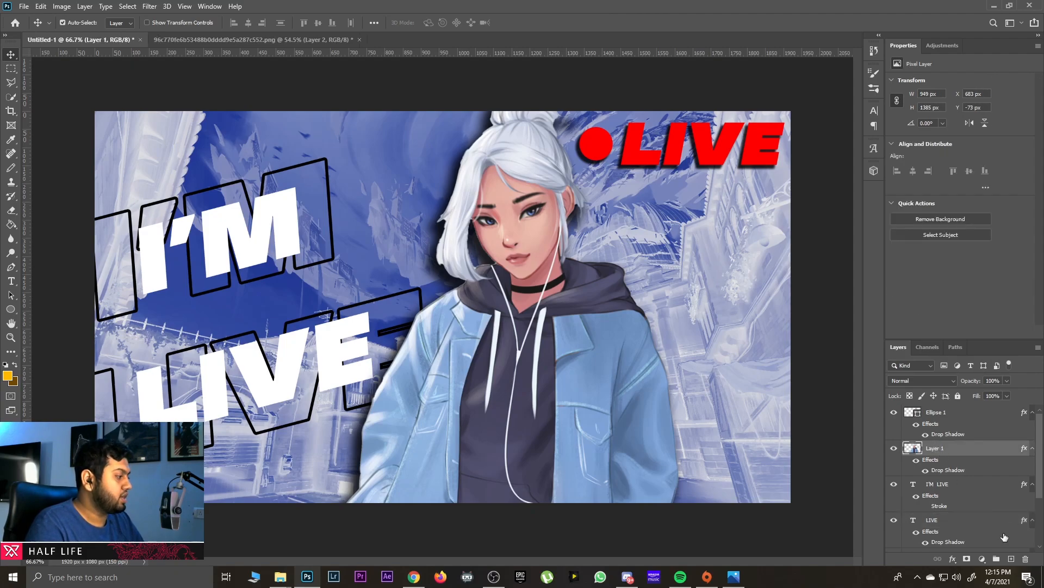
click(982, 559)
click(974, 551)
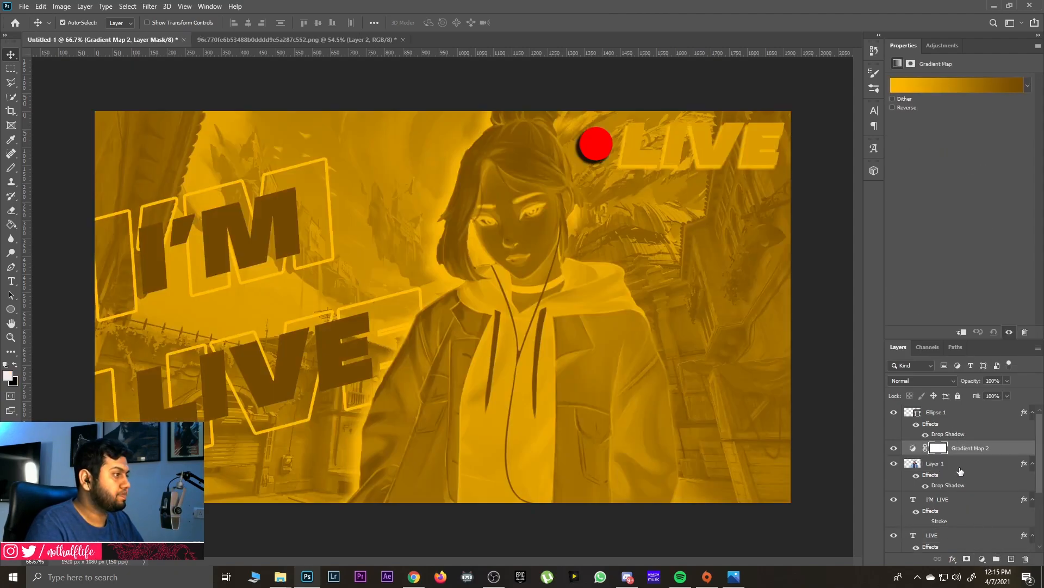
click(913, 84)
double_click(799, 246)
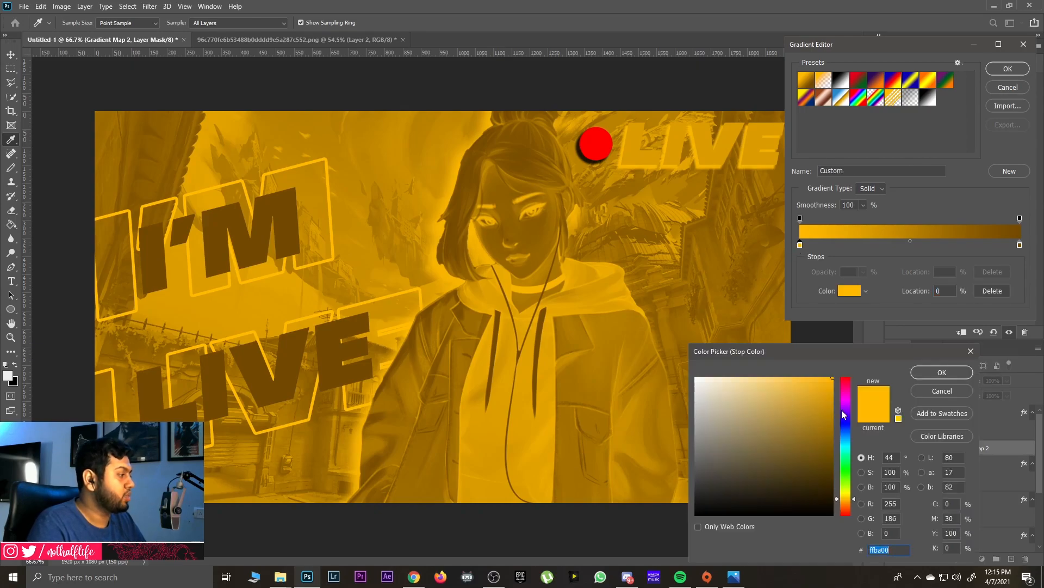
drag(849, 441, 848, 430)
click(943, 374)
- Recolour the new gradient map's end stop to bright blue (001eff) and apply the gradient
double_click(1020, 245)
click(843, 425)
drag(822, 399, 869, 344)
drag(832, 427, 853, 369)
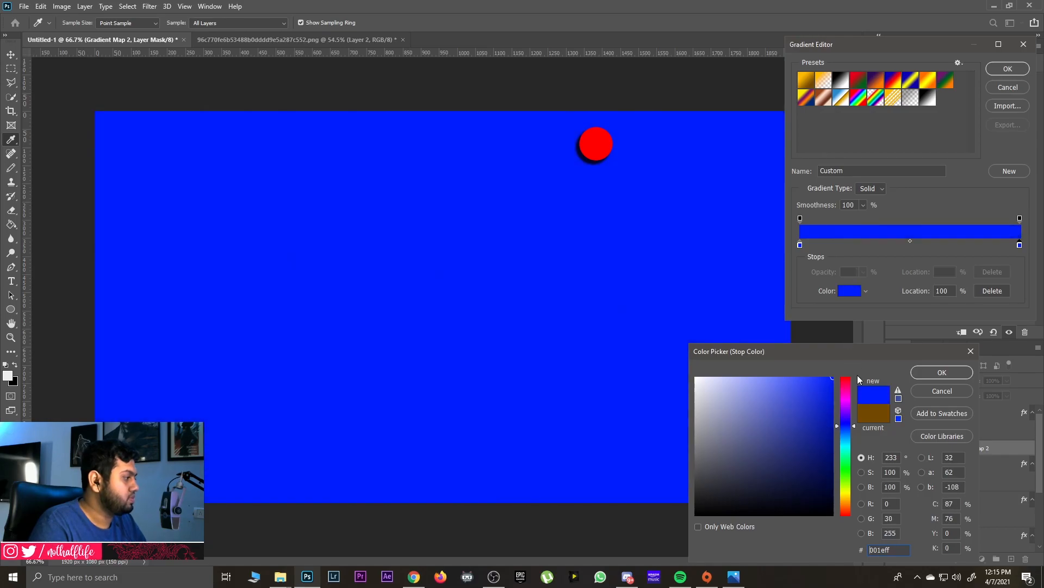
click(935, 374)
click(1006, 70)
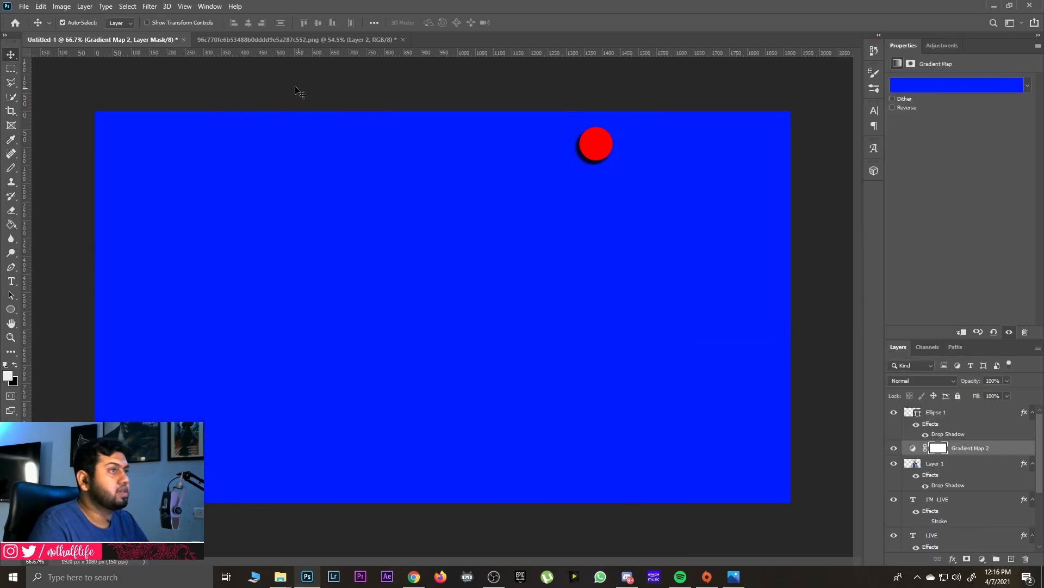
- Open Color Range for the new gradient map's mask, sample the character's jacket, and set Fuzziness to 37
click(128, 7)
click(145, 113)
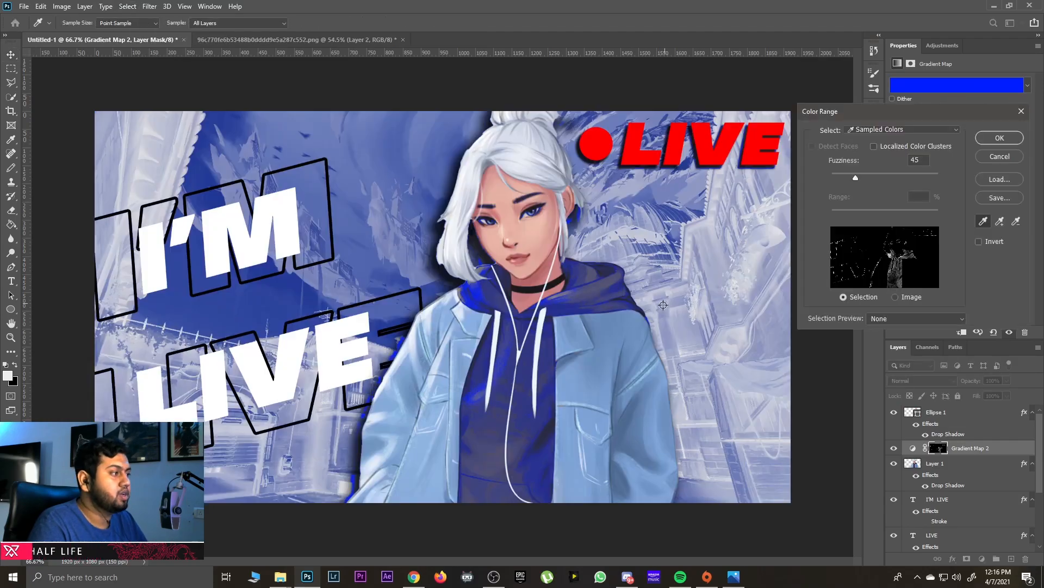
click(537, 248)
click(439, 358)
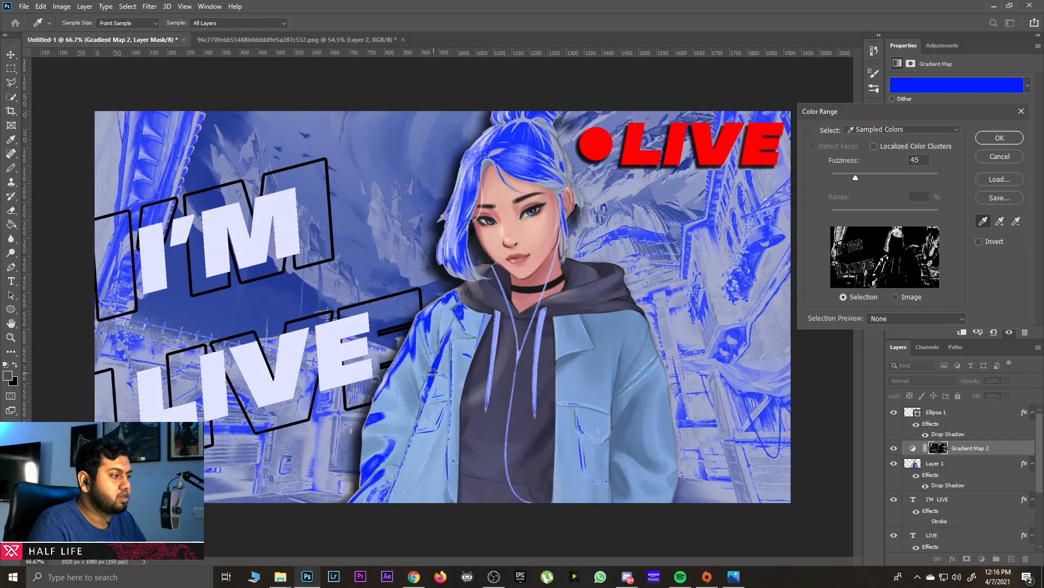
click(428, 346)
drag(854, 181, 852, 178)
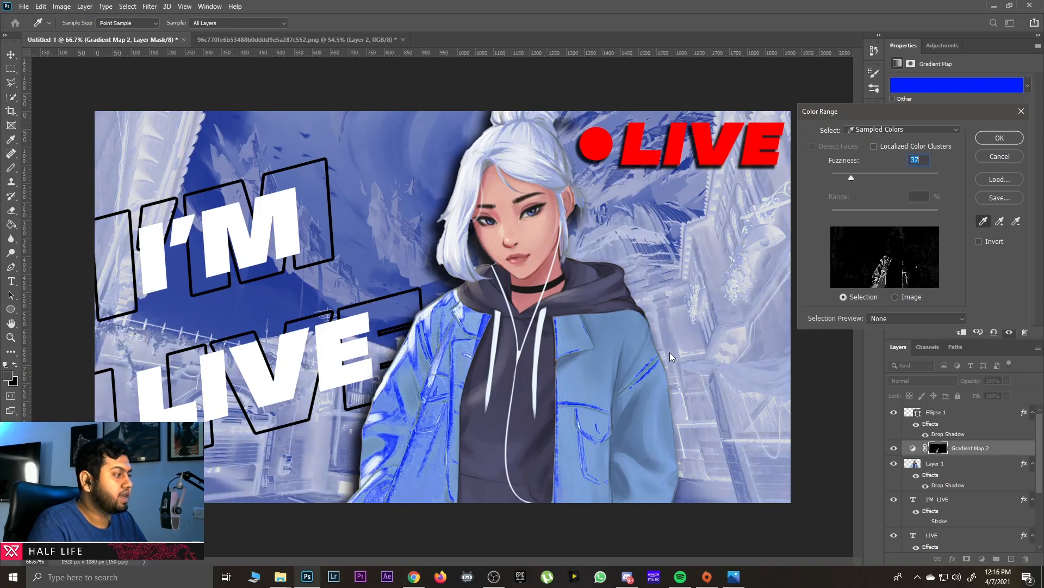
- Try different Color Range samples across the character's jacket and hoodie for the gradient map's mask
click(579, 379)
click(569, 395)
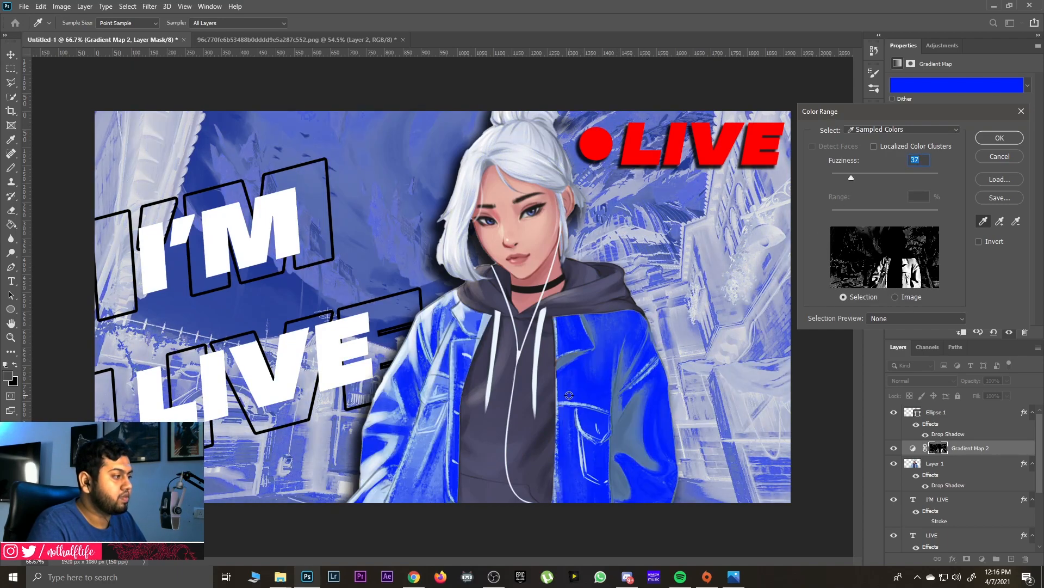
click(555, 313)
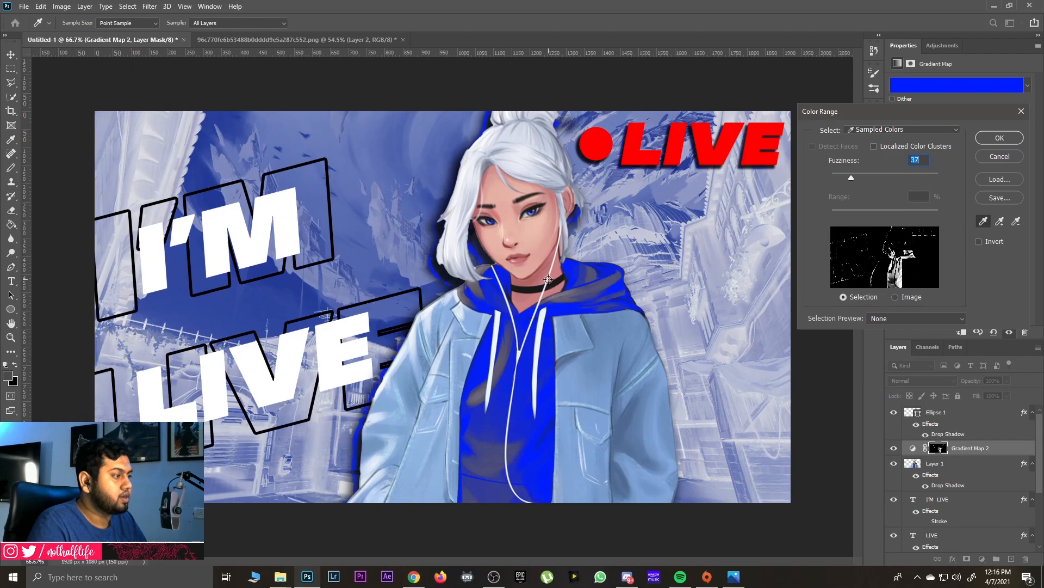
click(587, 280)
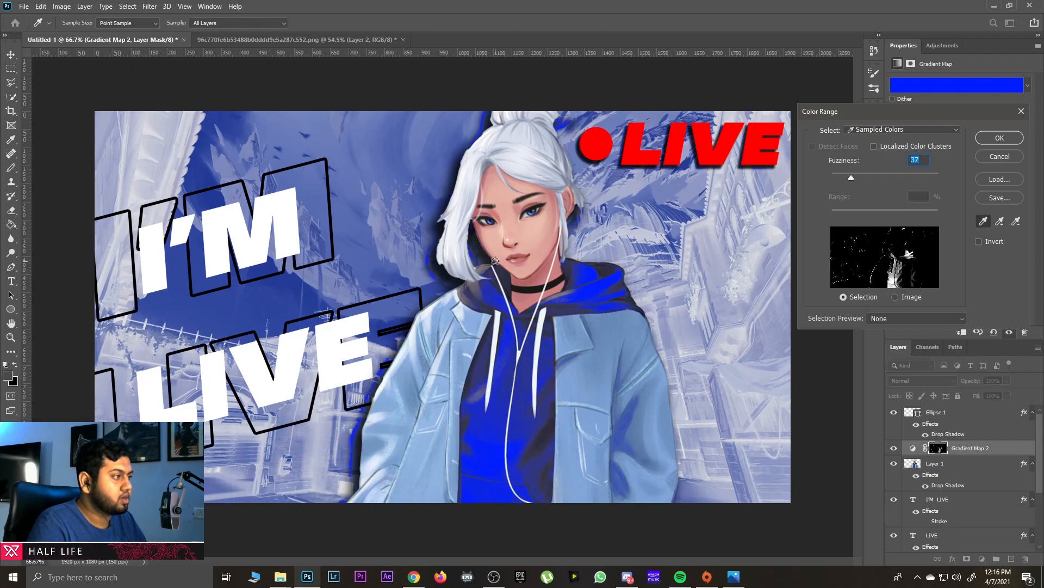
click(477, 288)
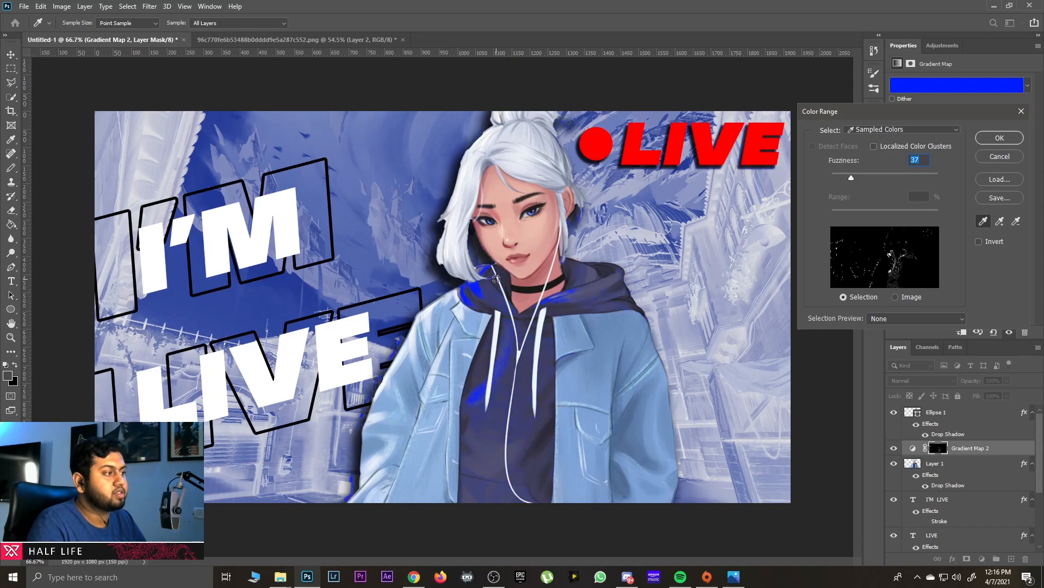
click(497, 277)
click(497, 281)
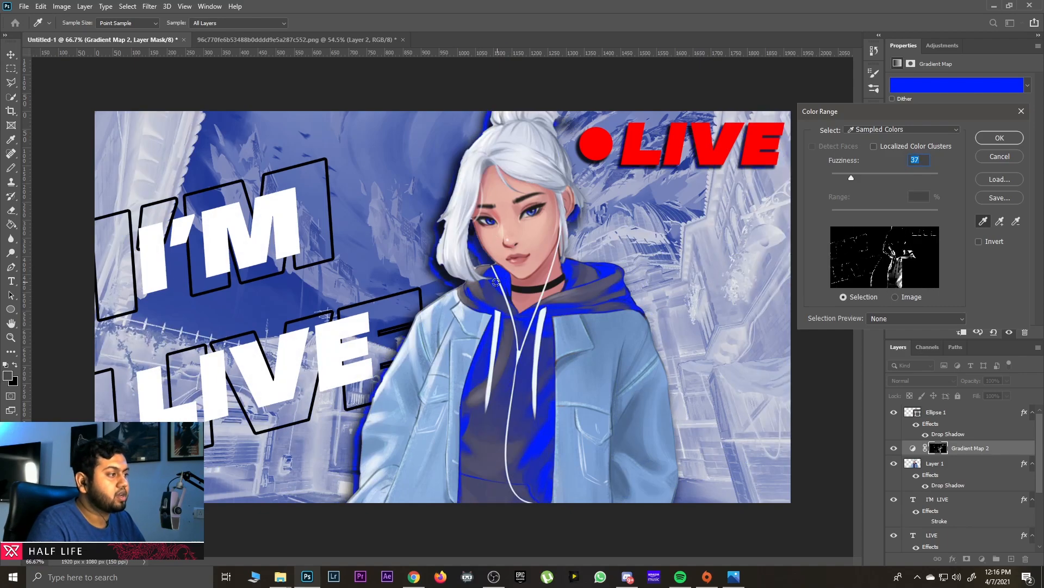
click(468, 306)
click(466, 329)
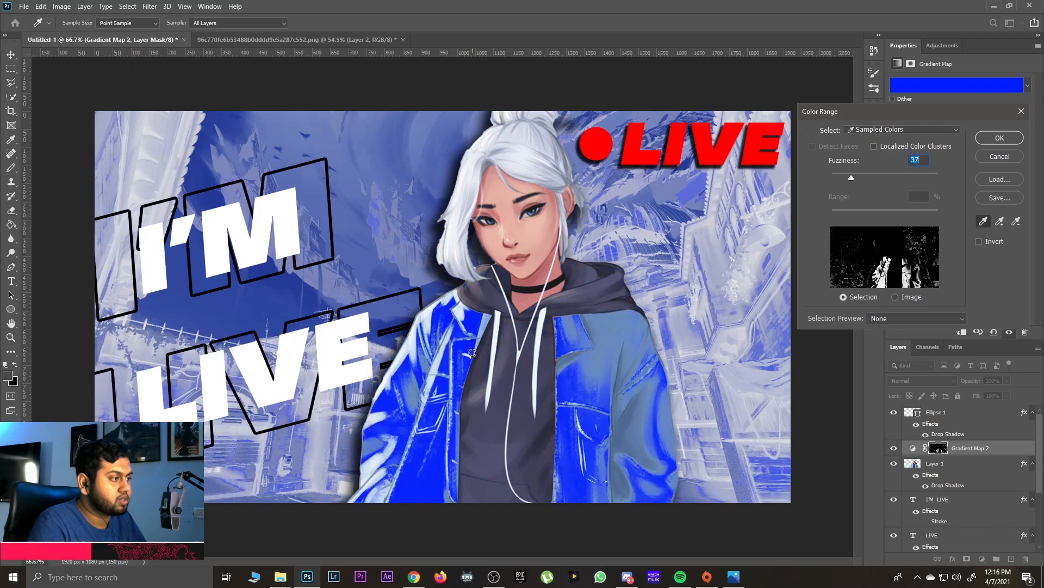
click(482, 334)
click(455, 369)
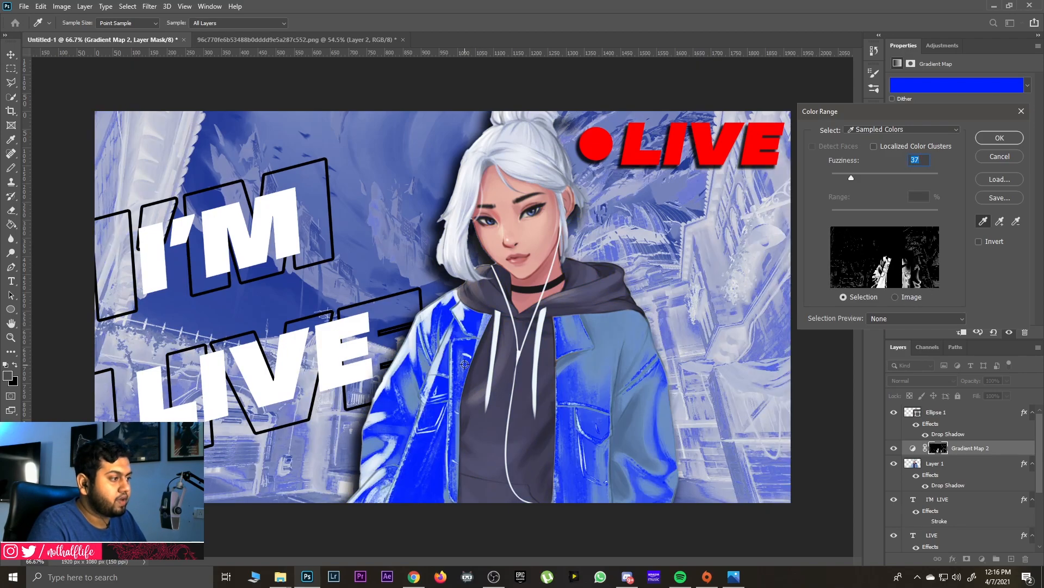
click(459, 390)
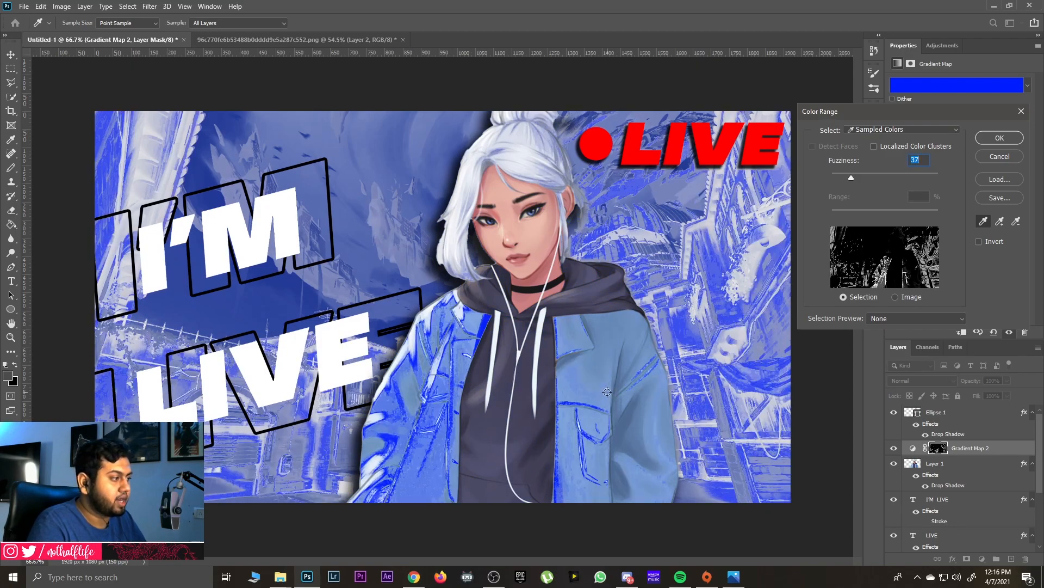
click(599, 362)
click(628, 417)
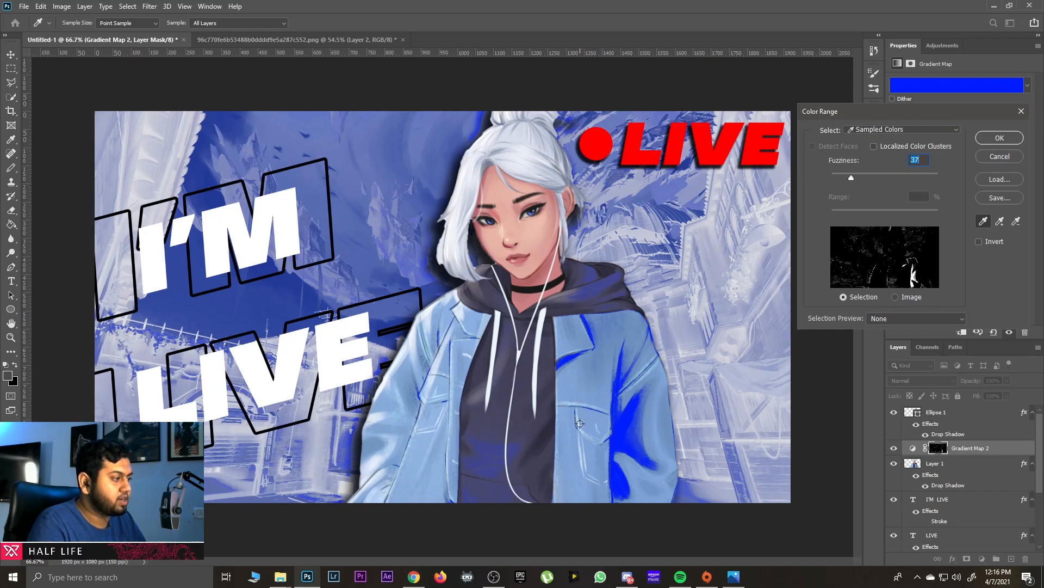
click(572, 443)
click(556, 441)
click(556, 440)
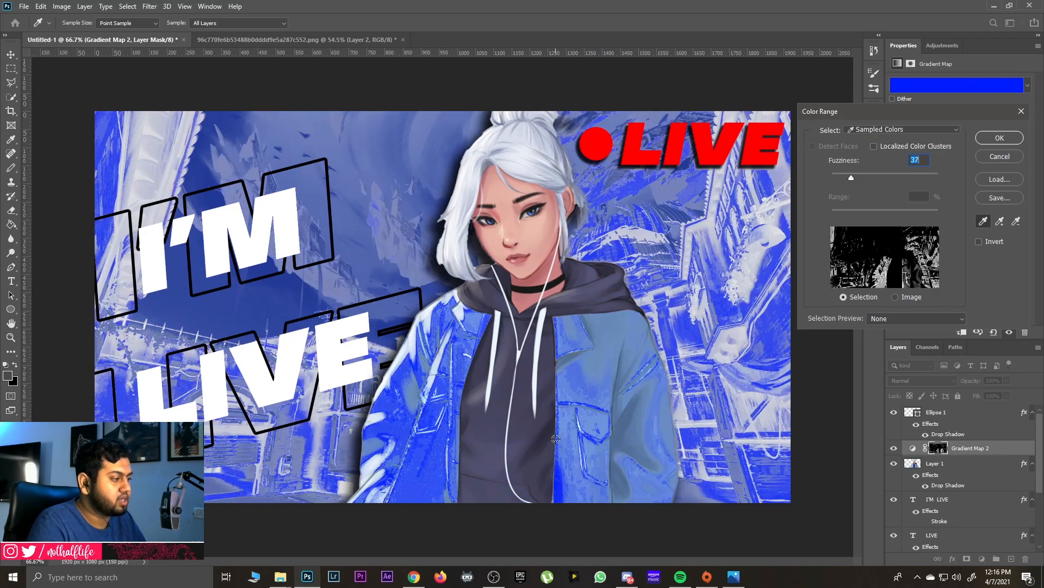
click(456, 464)
click(420, 397)
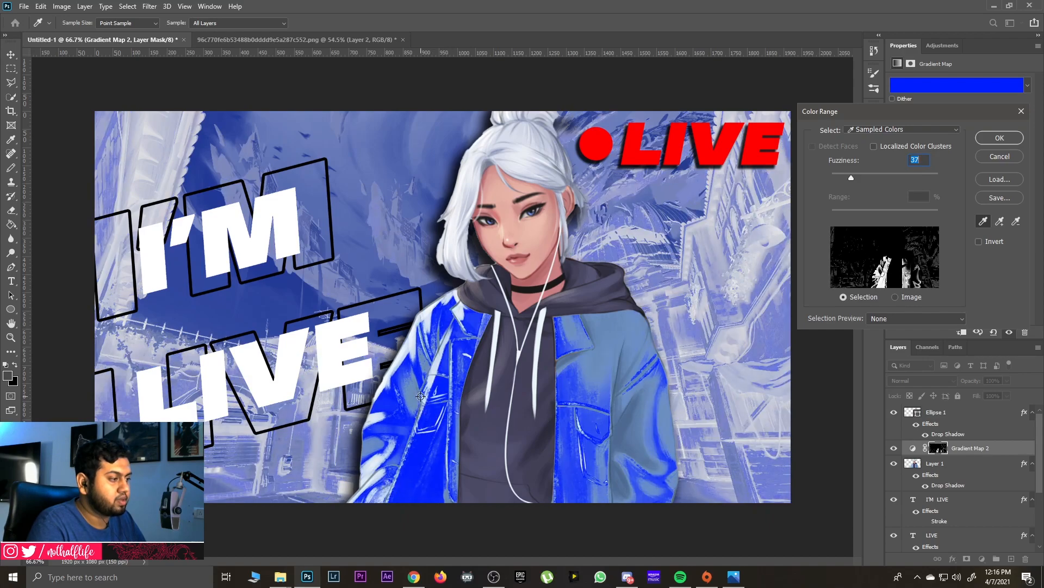
click(422, 393)
click(435, 359)
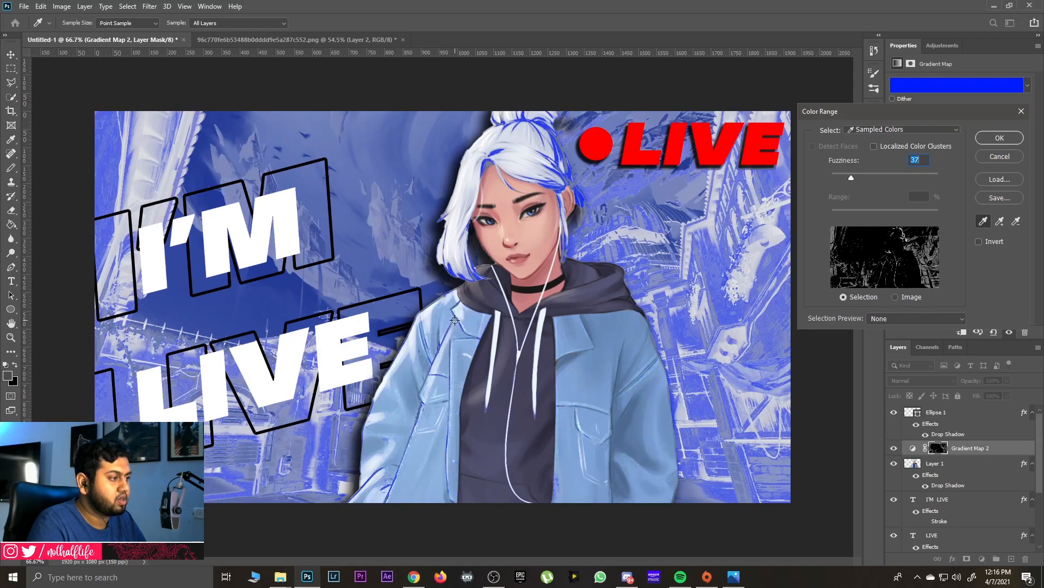
click(478, 284)
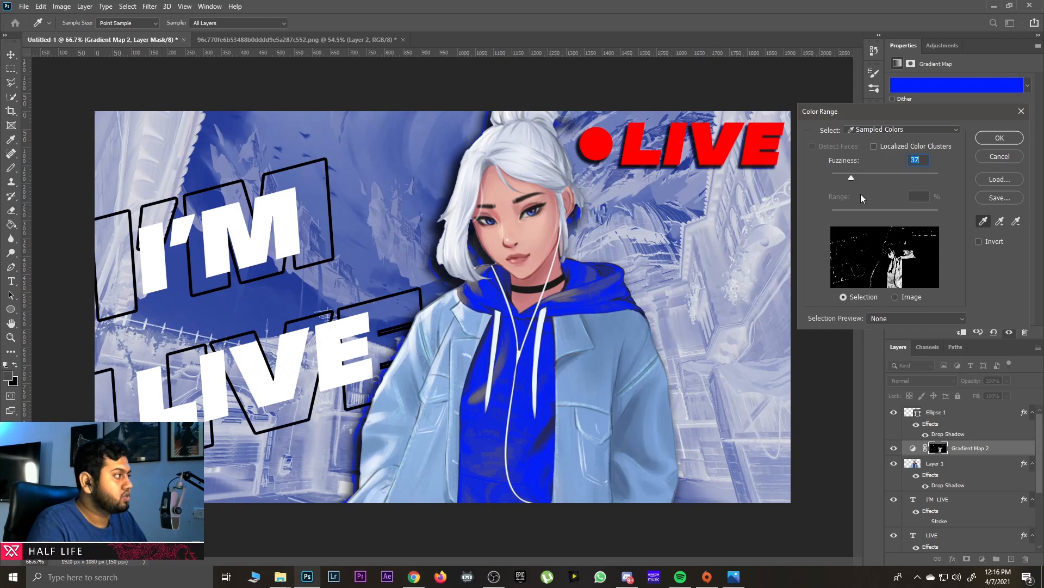
- Lower the Color Range Fuzziness to 27 and resample the hoodie's tones
drag(847, 178, 847, 177)
click(569, 278)
click(568, 275)
click(567, 275)
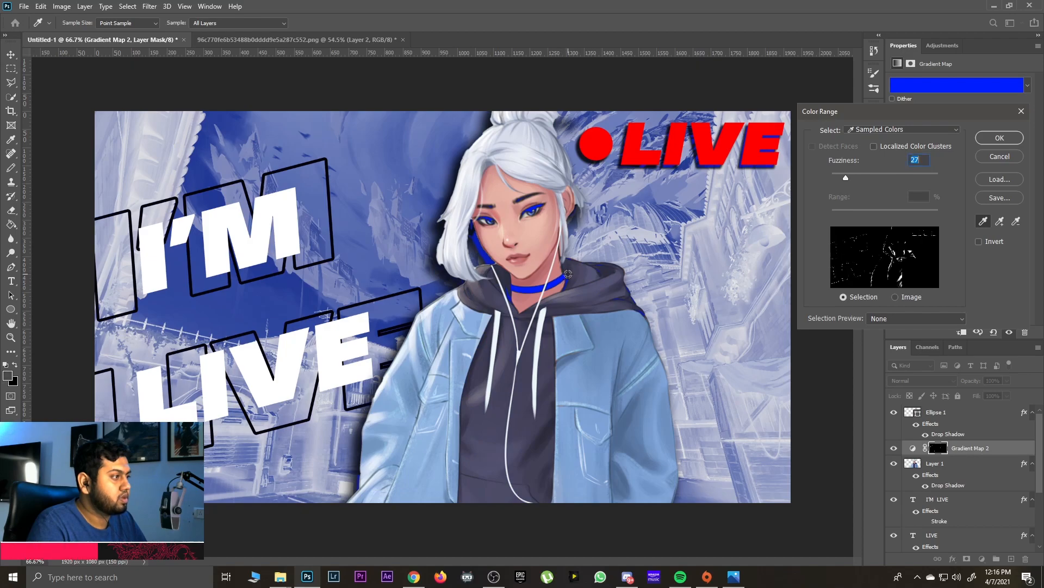
click(526, 374)
click(526, 374)
click(515, 372)
click(520, 359)
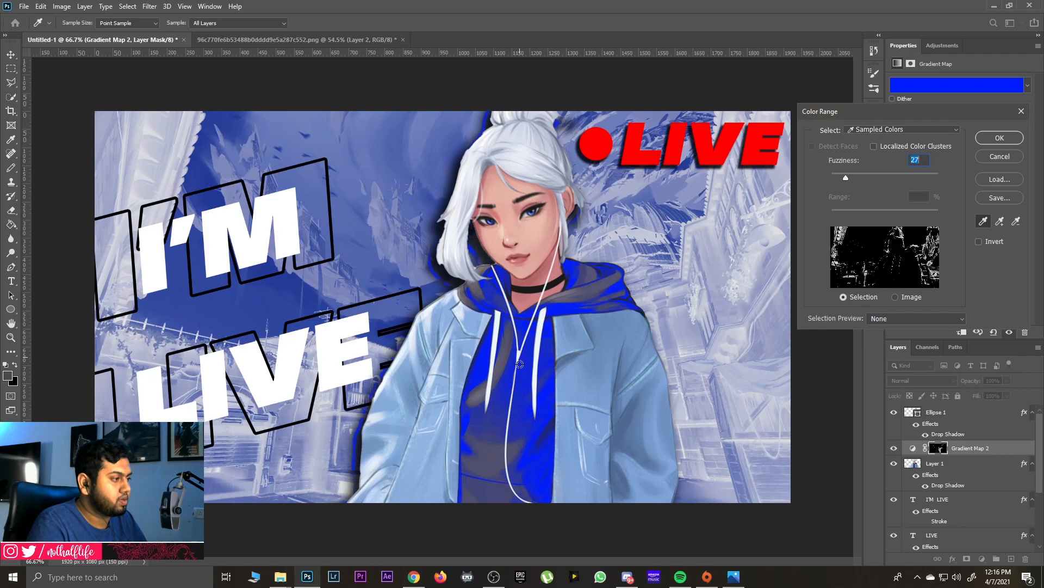
click(510, 373)
click(509, 373)
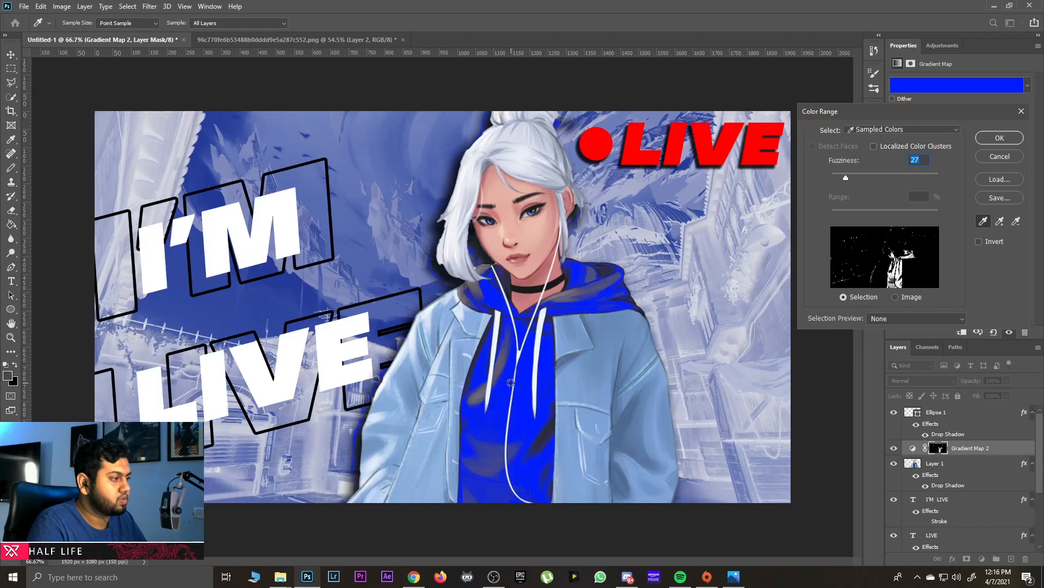
click(504, 359)
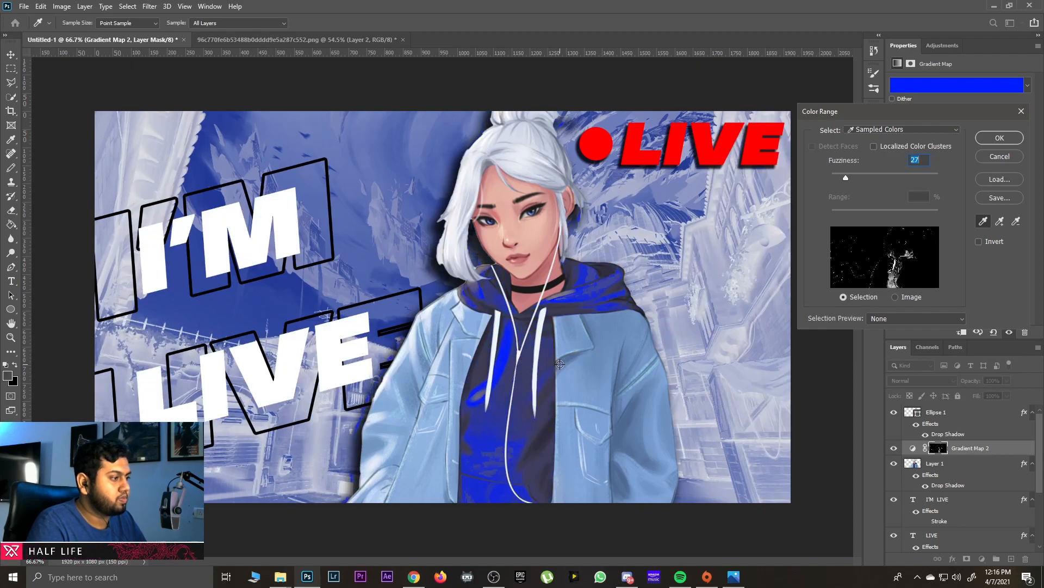
- Try Color Range samples from the character's hair, then from the hoodie's shadows and the jacket
click(566, 215)
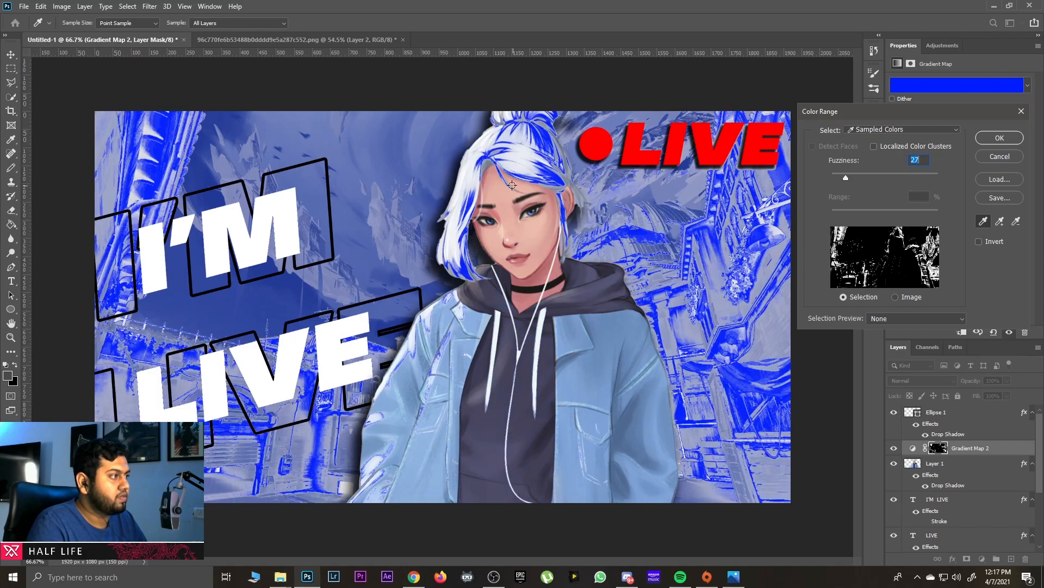
click(489, 160)
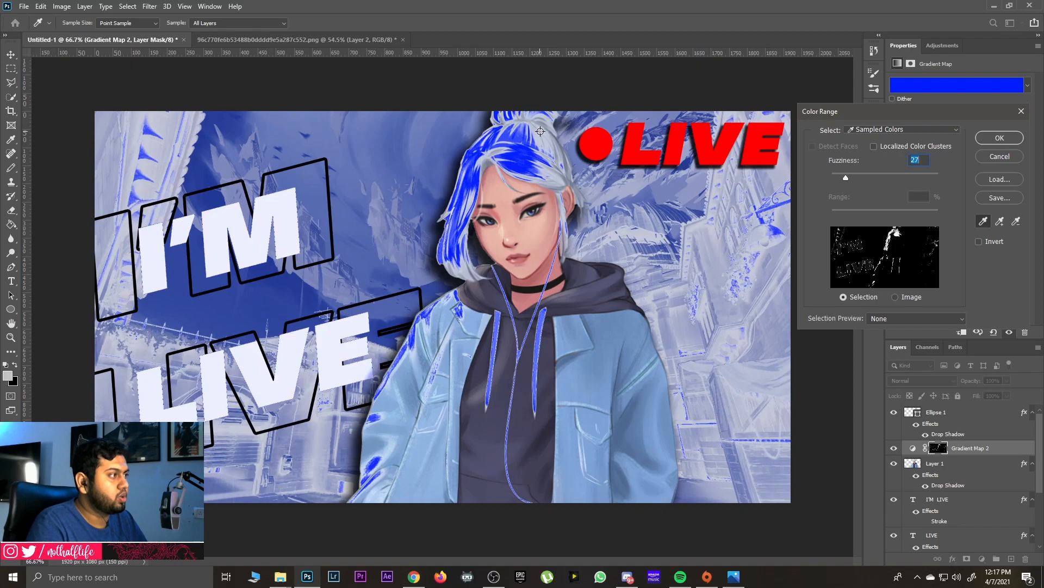
click(564, 158)
click(569, 193)
click(480, 330)
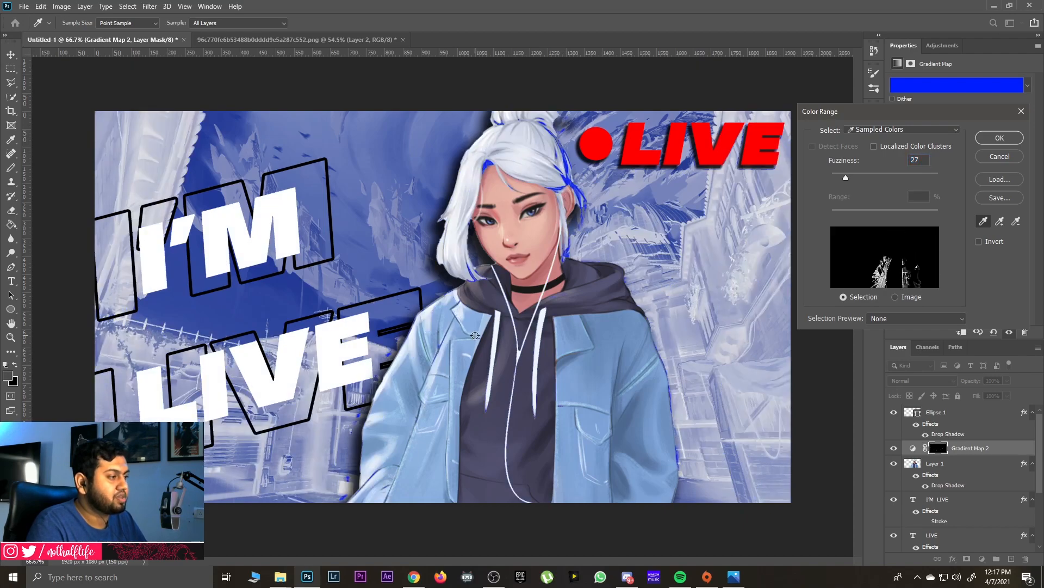
click(479, 392)
click(479, 400)
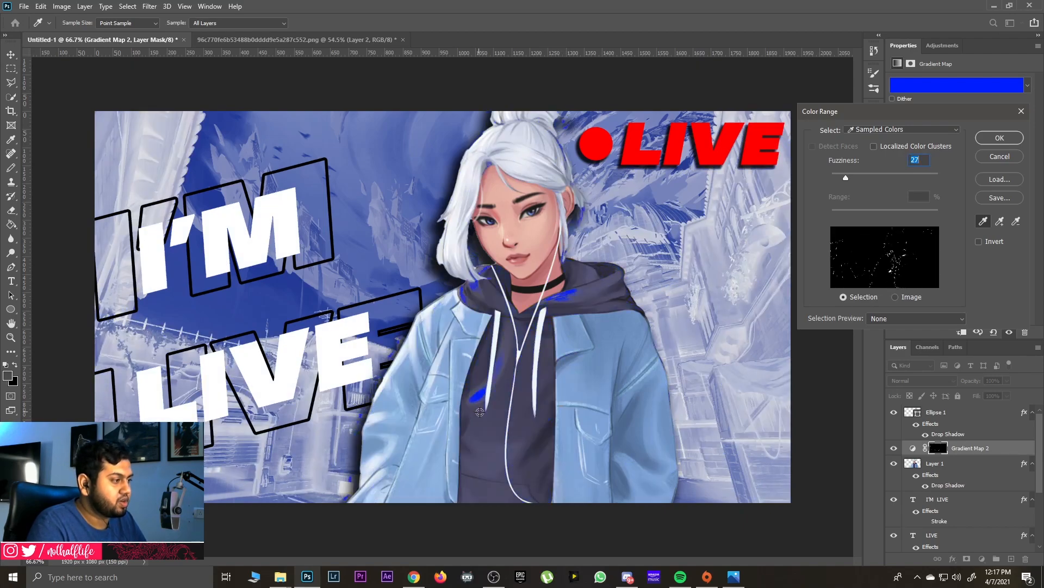
click(570, 367)
click(565, 363)
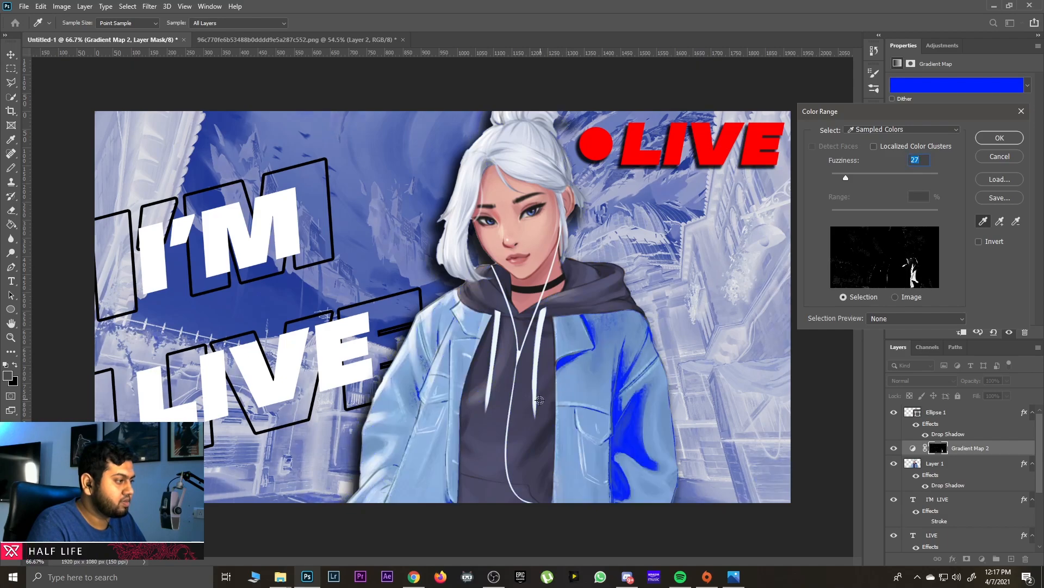
- Sample the front of the hoodie and apply the Color Range so the blue gradient map affects only those tones
click(517, 416)
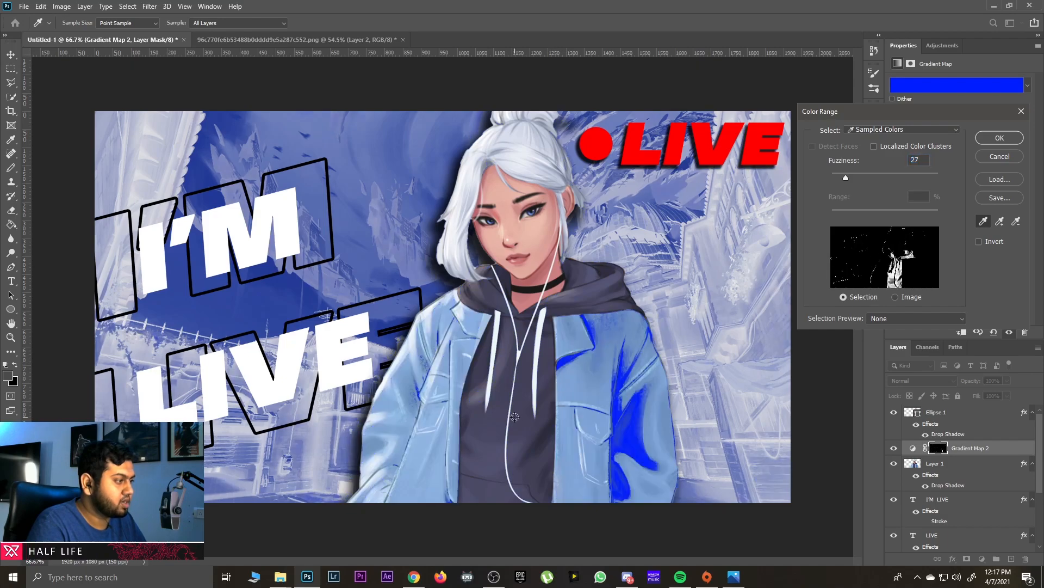
click(503, 363)
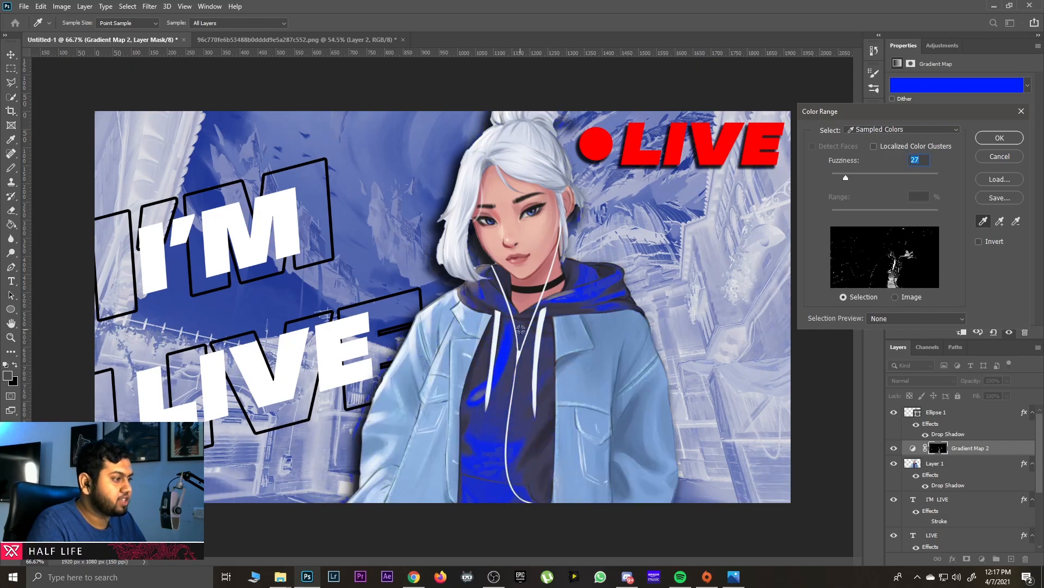
click(998, 140)
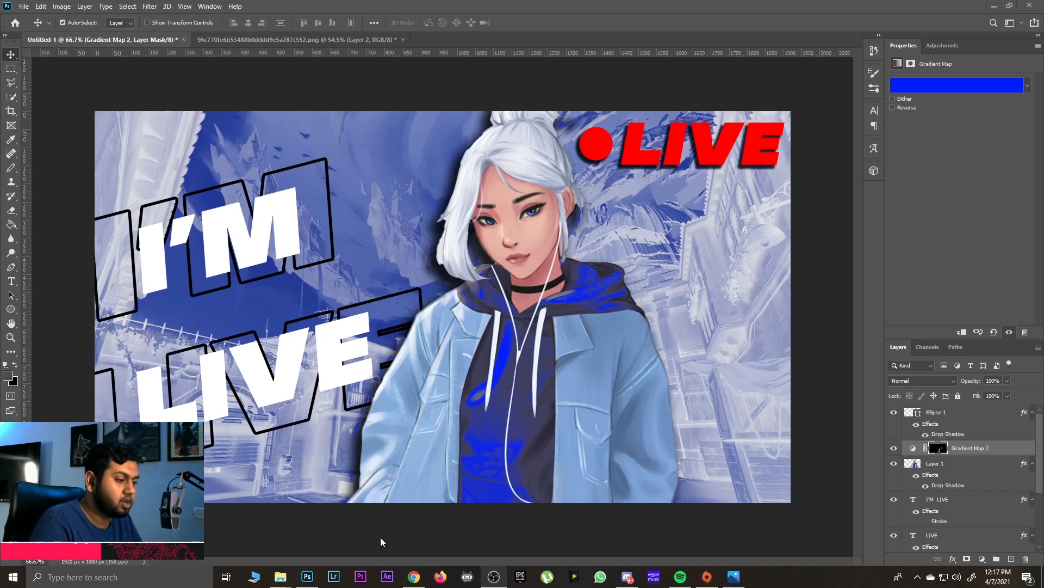
- Place the FootageCrate Anime Lightning Bolt 4 image beside the character's hair at about 140% scale and move its layer below the character layer
mouse_move(281, 578)
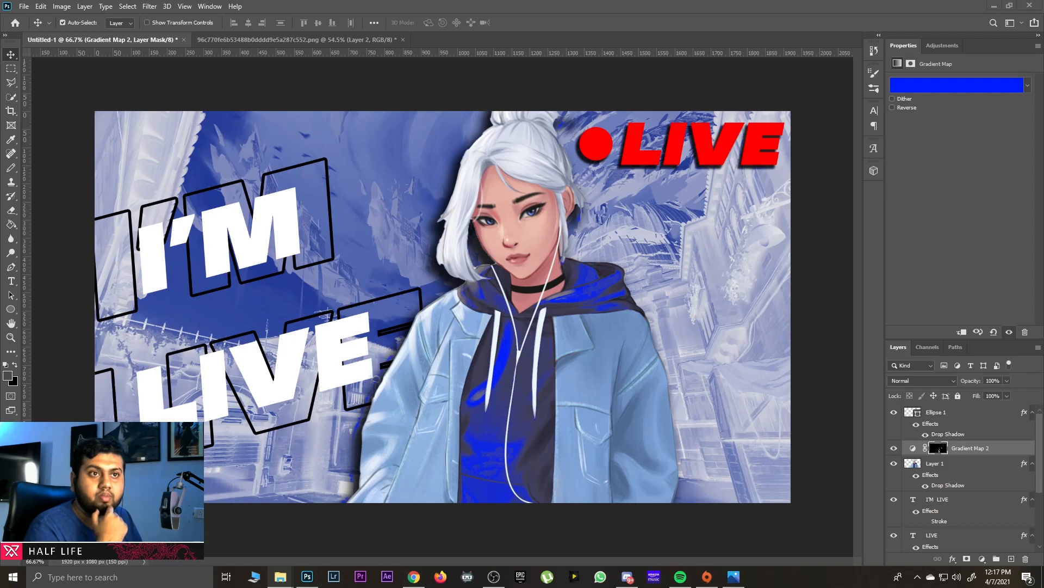
drag(361, 242, 397, 174)
drag(569, 307, 660, 384)
drag(562, 344, 520, 349)
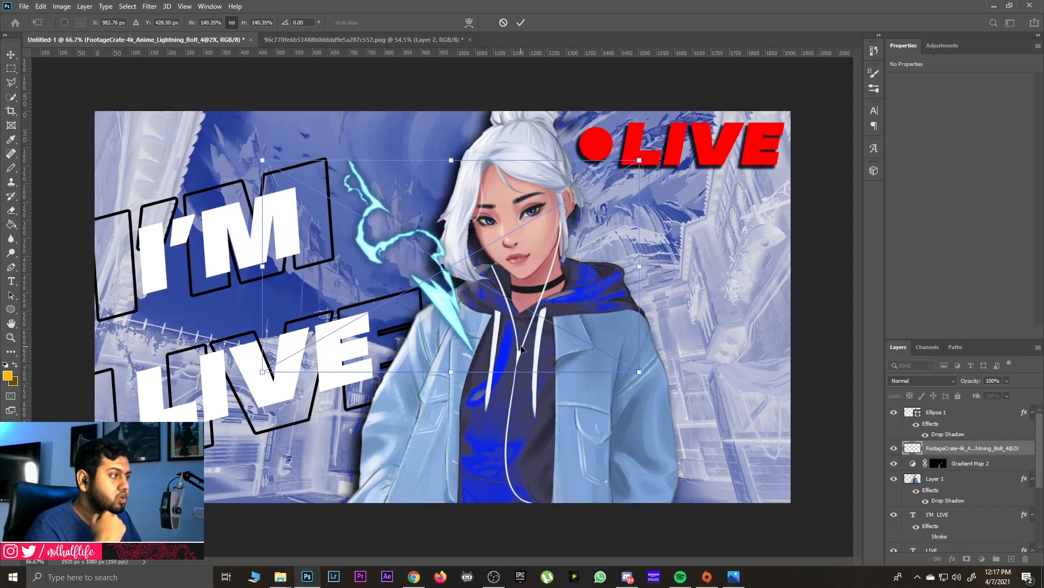
key(Return)
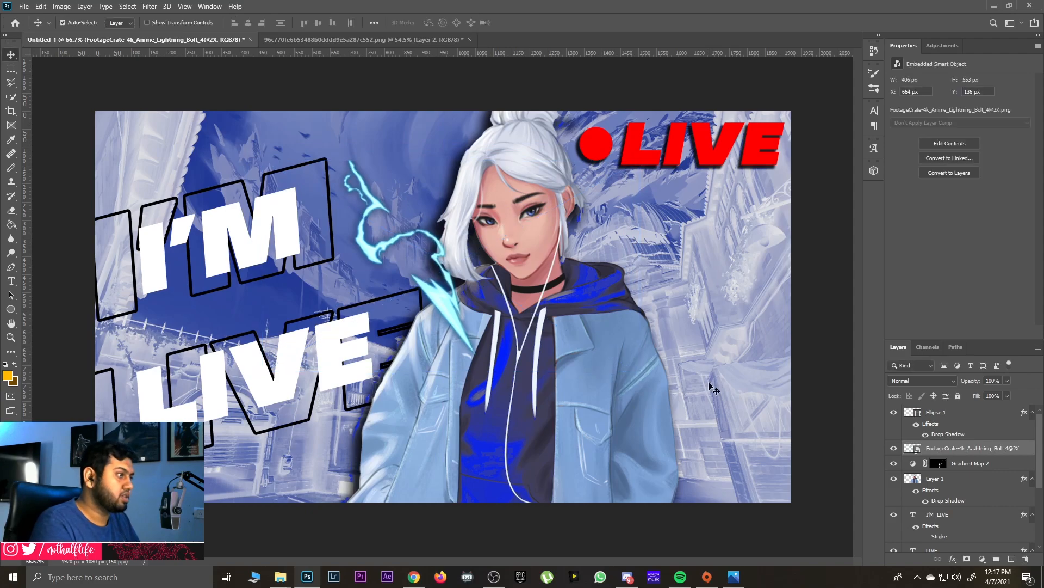
drag(958, 448, 955, 499)
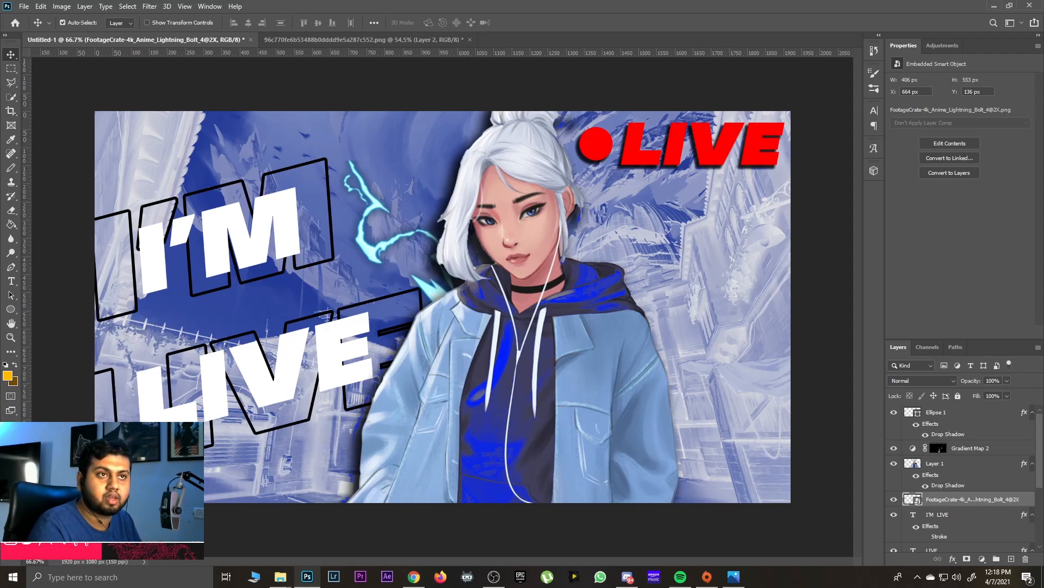
- Place bolt7.png below the character layer, sized and positioned to emerge from behind the shoulder under the red LIVE text
drag(525, 261, 526, 261)
drag(503, 319, 714, 272)
drag(750, 362, 711, 517)
drag(735, 398, 666, 372)
drag(775, 394, 593, 219)
key(Return)
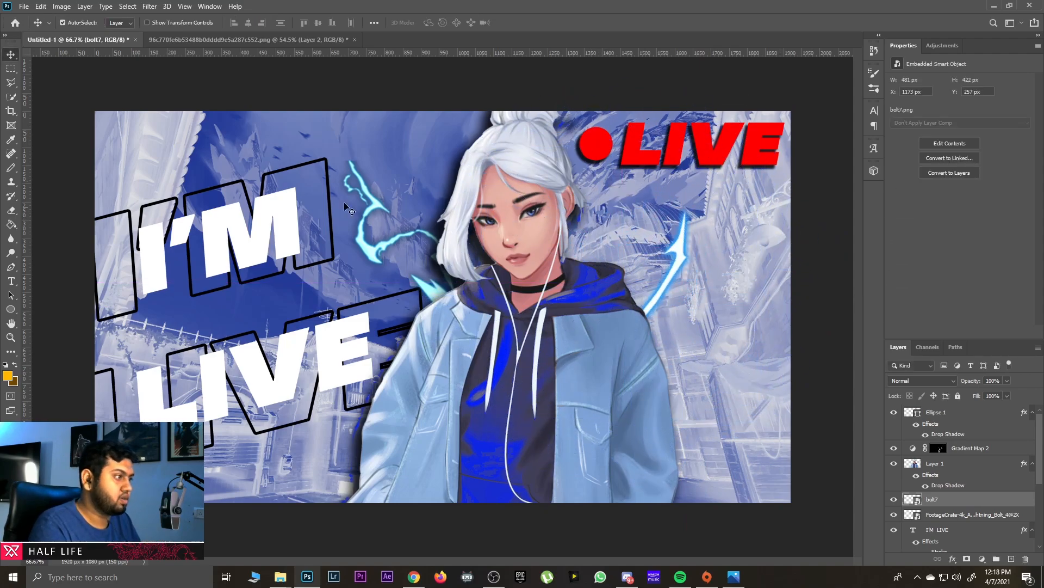
- Place bolt5.png behind the character at about 182% scale, rotated about 13°, emerging from the lower sleeve beneath the existing bolt7
drag(1043, 349, 741, 371)
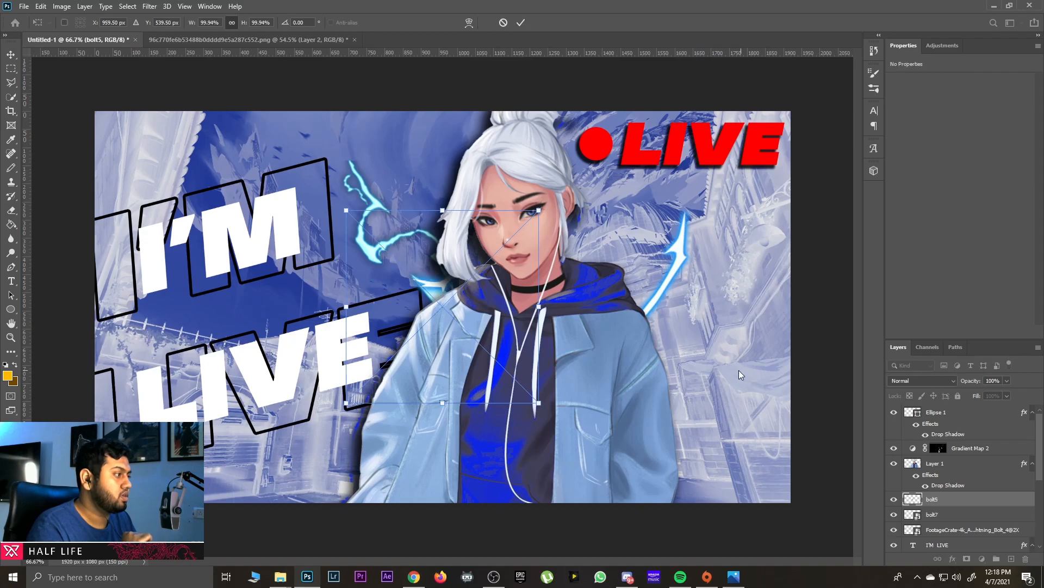
drag(500, 288, 647, 239)
drag(680, 351, 832, 562)
drag(746, 418, 755, 462)
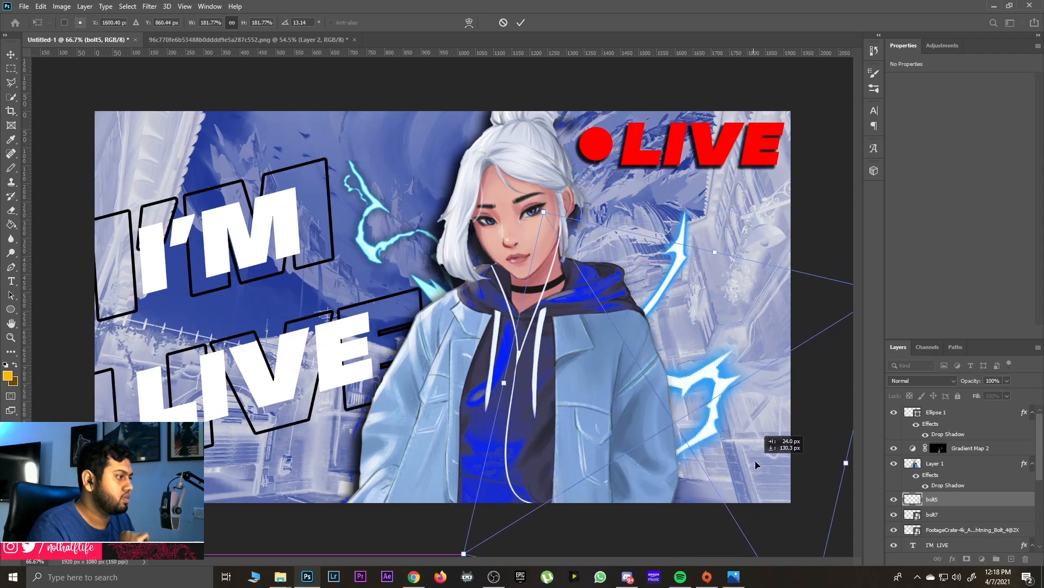
key(Return)
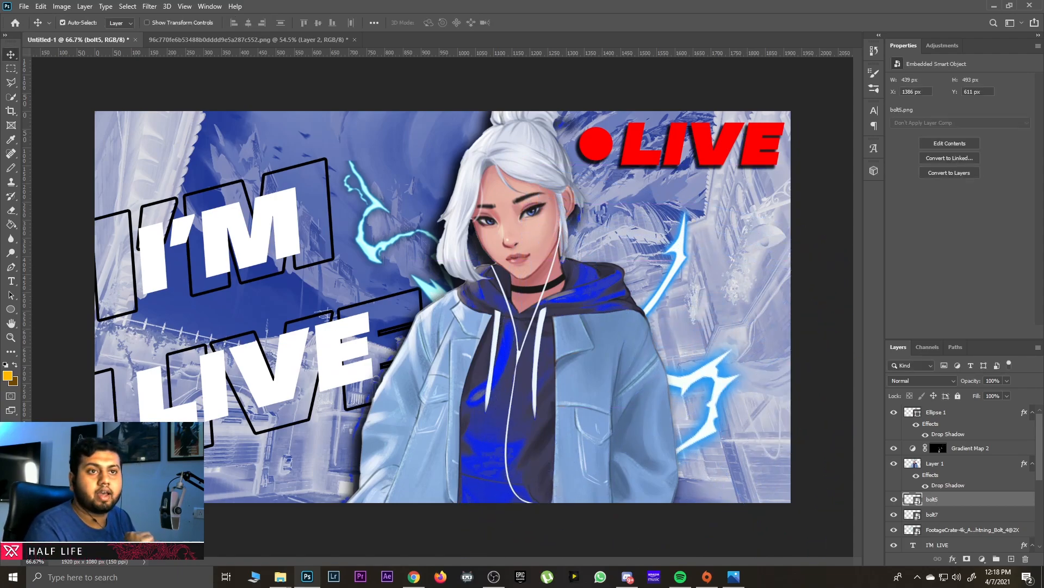
- Place bolt4.png behind the character, rotated about -41°, rising from the shoulder beside the hair under the red dot
drag(522, 256, 678, 196)
drag(753, 369, 759, 296)
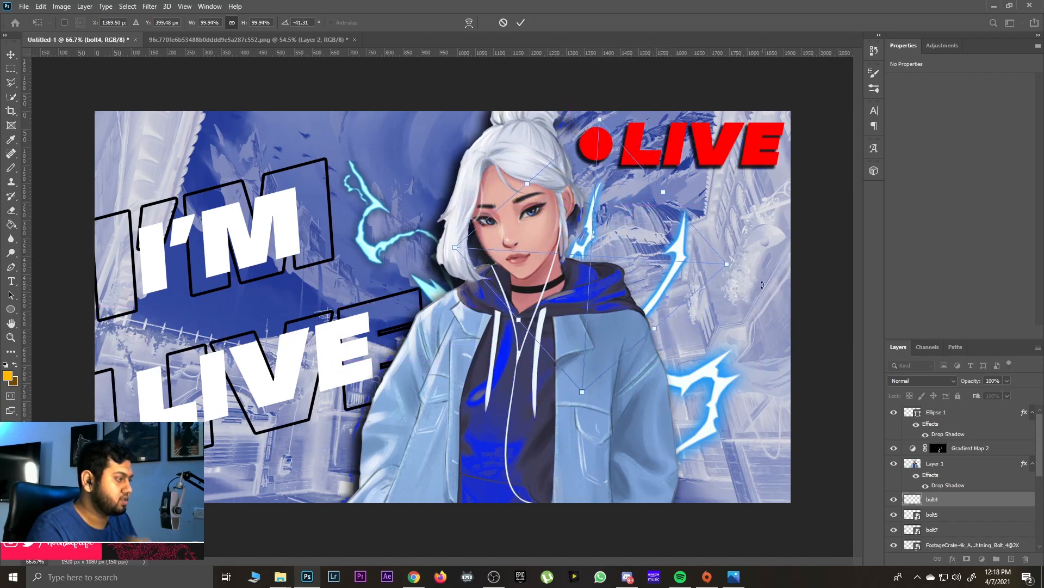
key(Return)
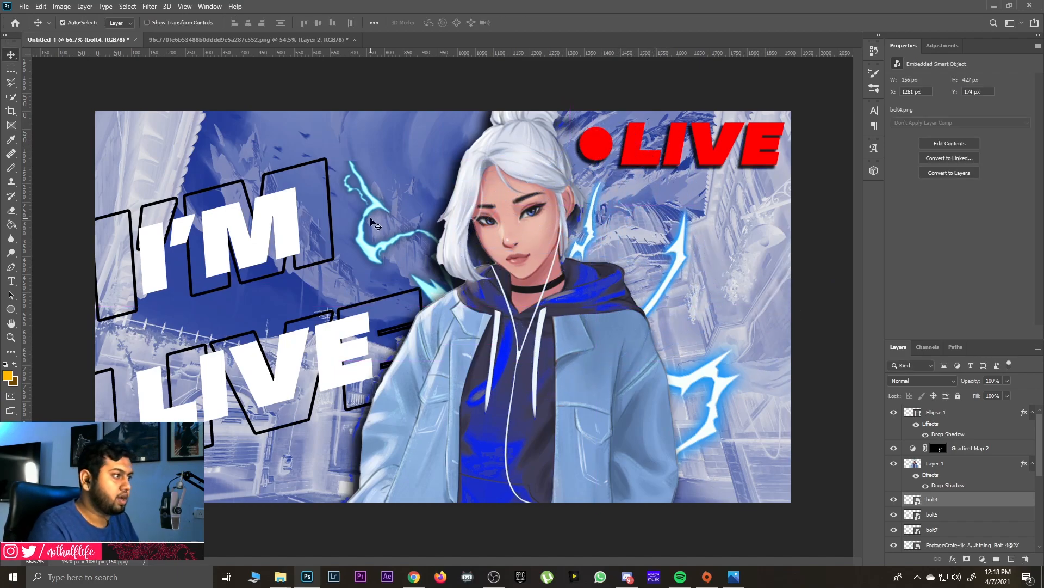
- Replace the FootageCrate lightning bolt with bolt7.png at about 170% scale, rotated about -49°, beside the shoulder near the I'M LIVE text
click(376, 251)
key(Delete)
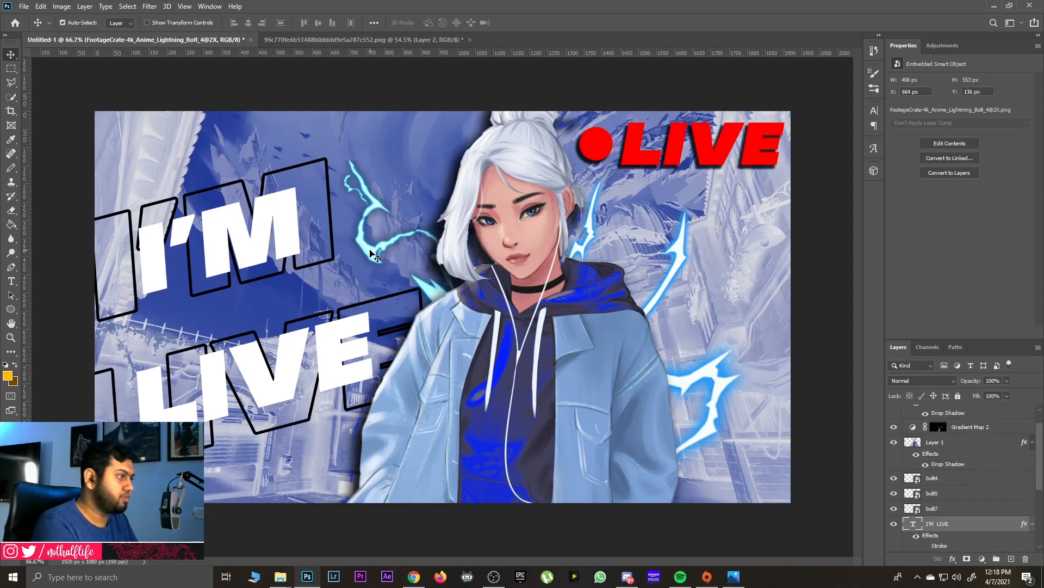
drag(0, 196, 403, 280)
drag(549, 405, 773, 320)
drag(671, 315, 563, 322)
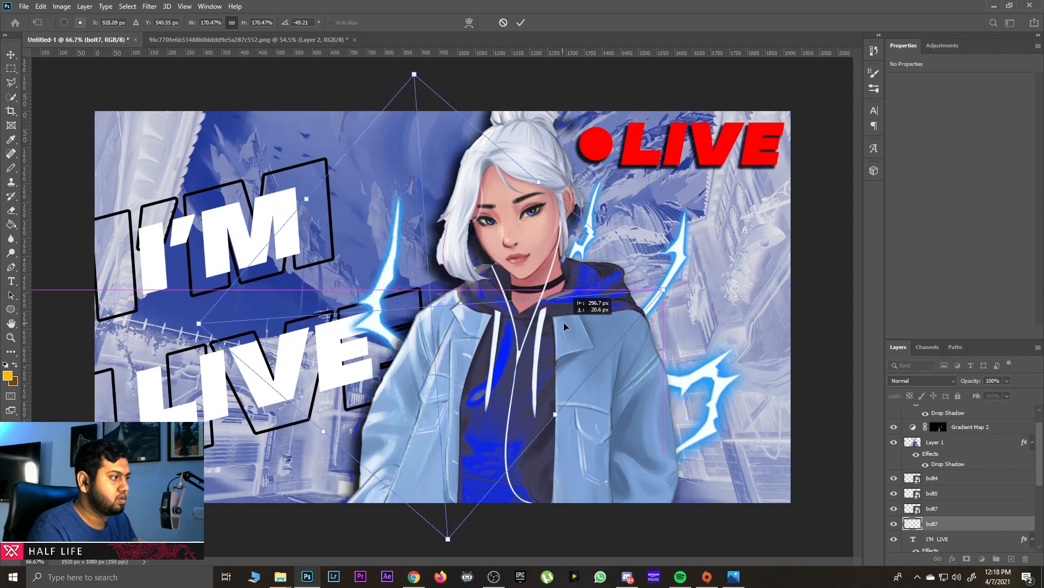
key(Return)
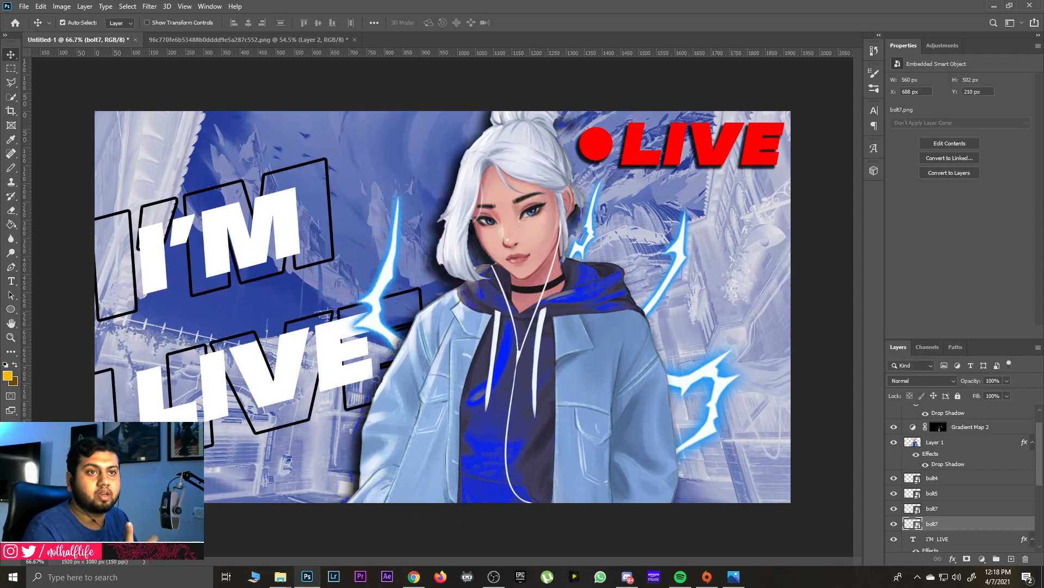
- Place another bolt4.png, enlarged to about 485 × 396 px and rotated, running from the lower jacket sleeve across the white LIVE text
drag(293, 285, 436, 325)
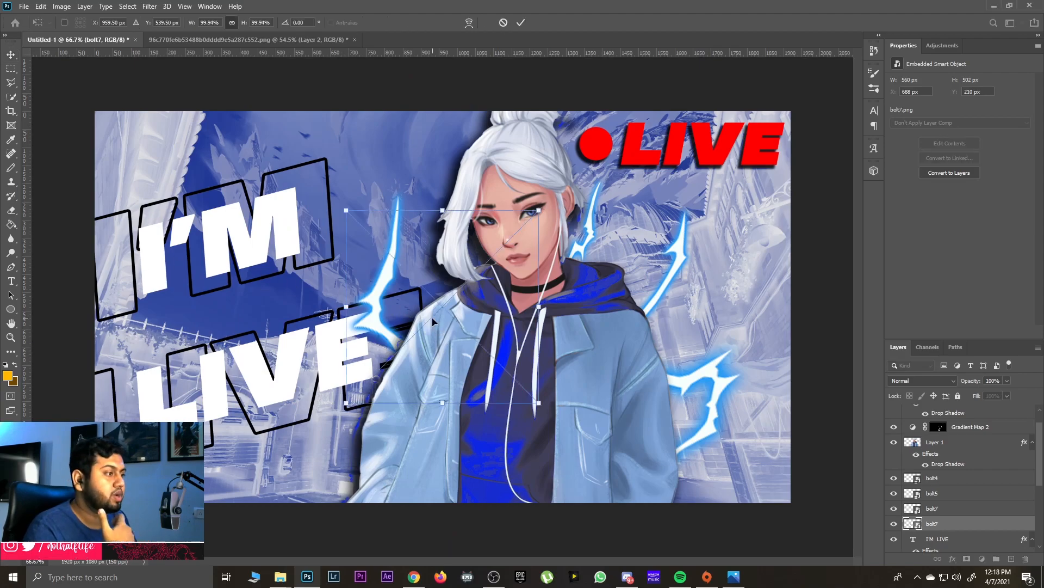
drag(547, 416, 672, 218)
drag(517, 294, 398, 415)
drag(544, 468, 427, 430)
key(Return)
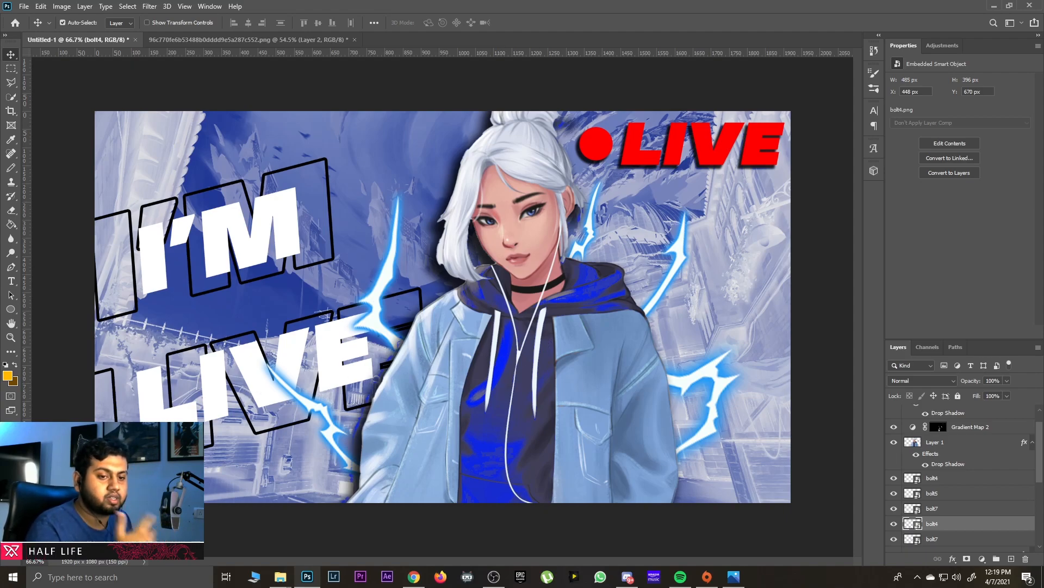
- Add a black drop shadow to the bolt4 beside the hair with 84% opacity, 15 px distance, 8% spread and 0 px size
click(934, 479)
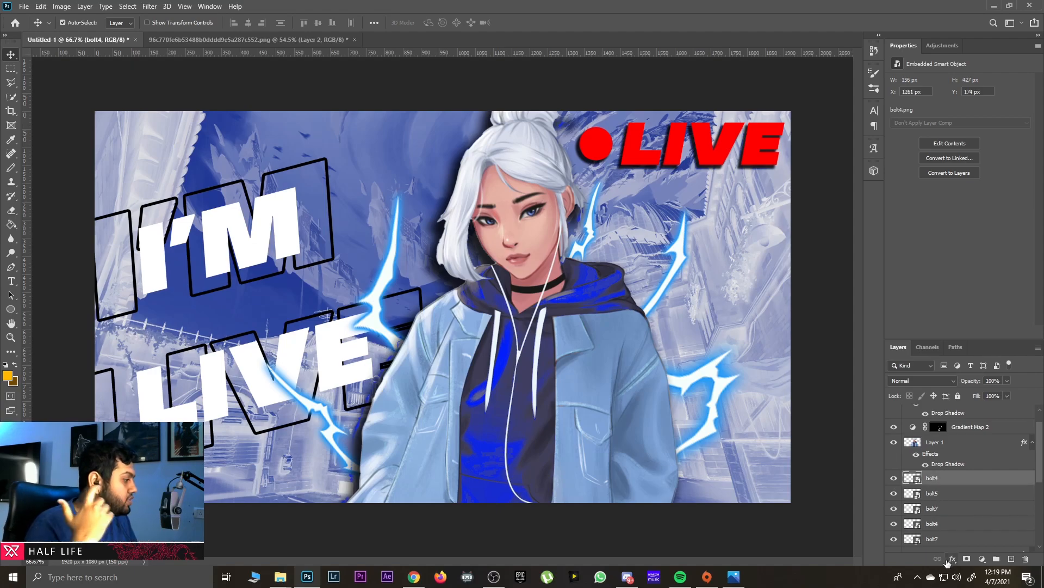
click(953, 559)
click(964, 552)
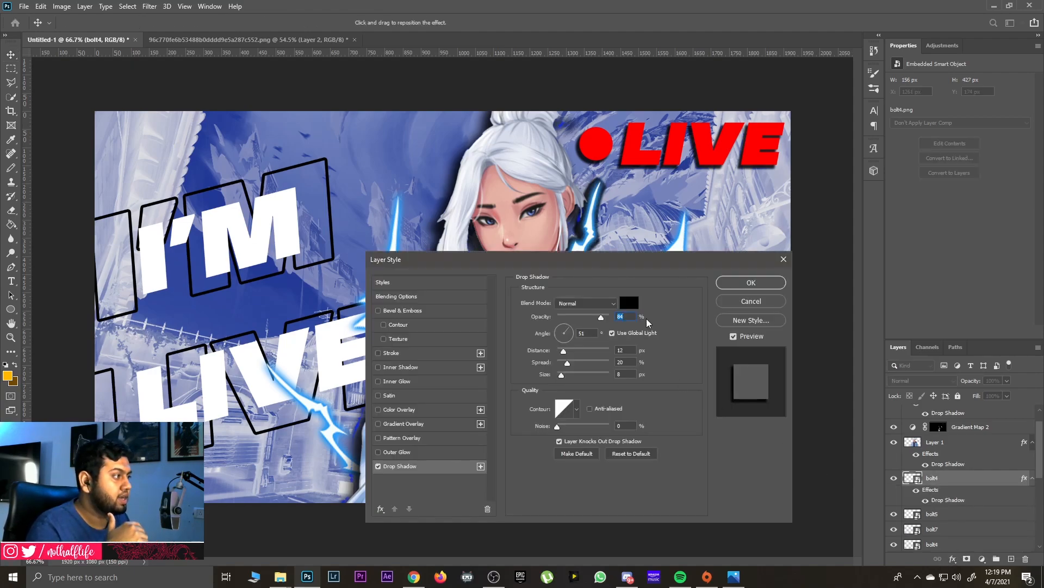
drag(564, 266, 875, 75)
mouse_move(878, 172)
mouse_down()
mouse_move(866, 187)
mouse_move(877, 161)
mouse_up()
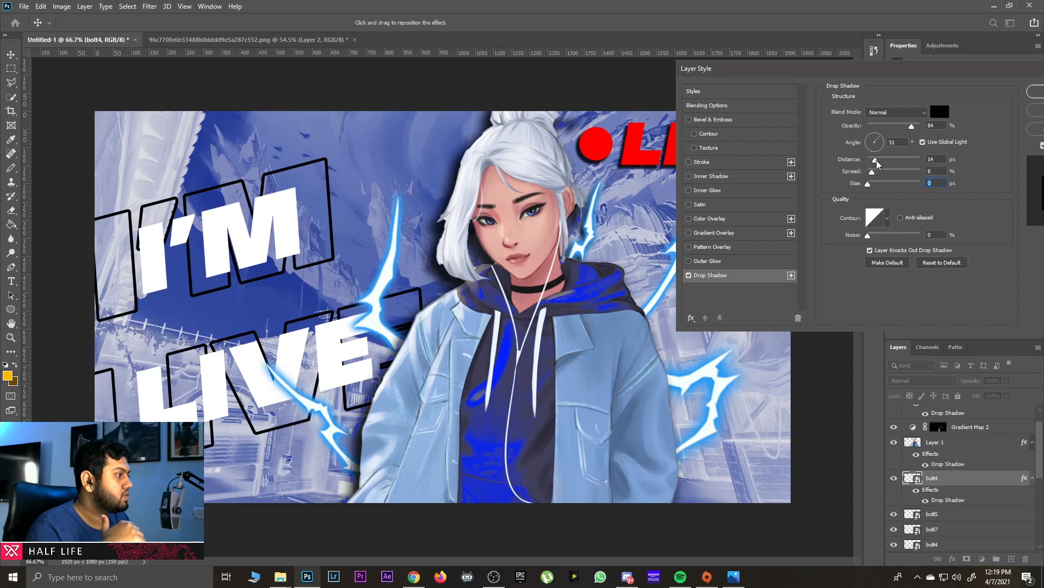
drag(909, 71, 744, 57)
click(893, 79)
- Add the same 15 px distance, 8% spread drop shadow to bolt5 and to the bolt7 under the red LIVE text
click(947, 516)
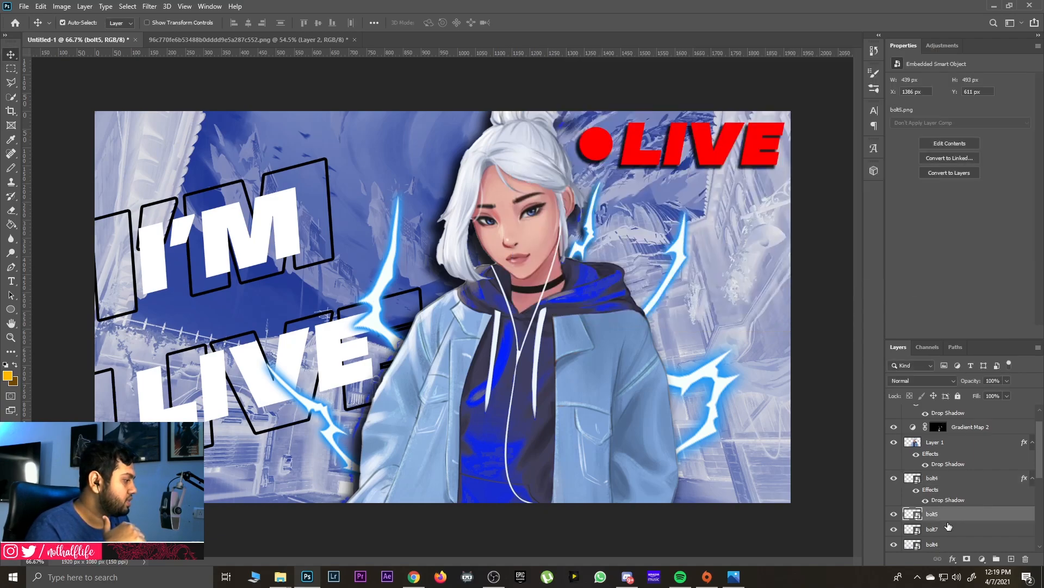
click(953, 560)
click(961, 555)
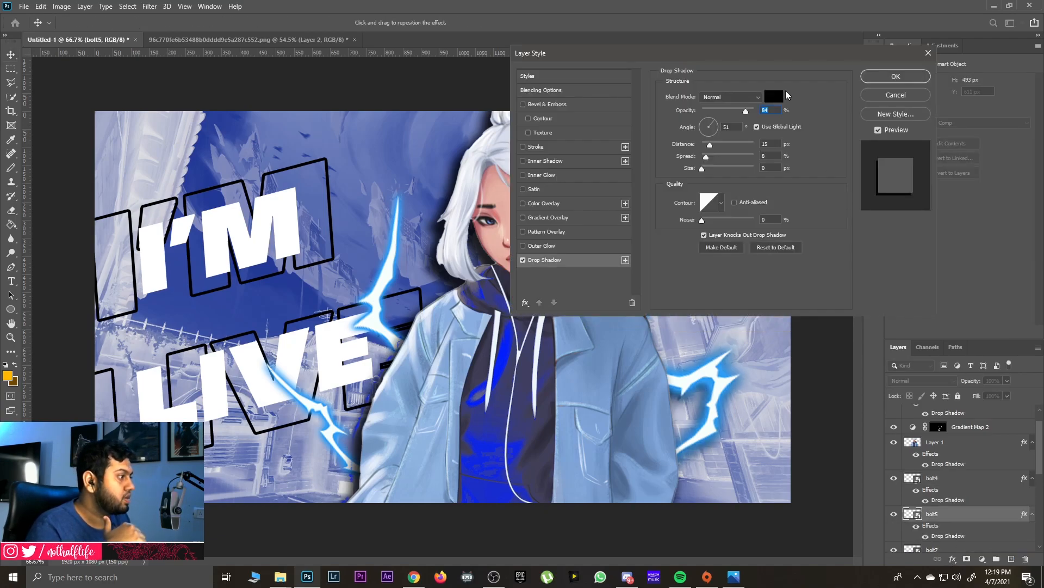
click(894, 77)
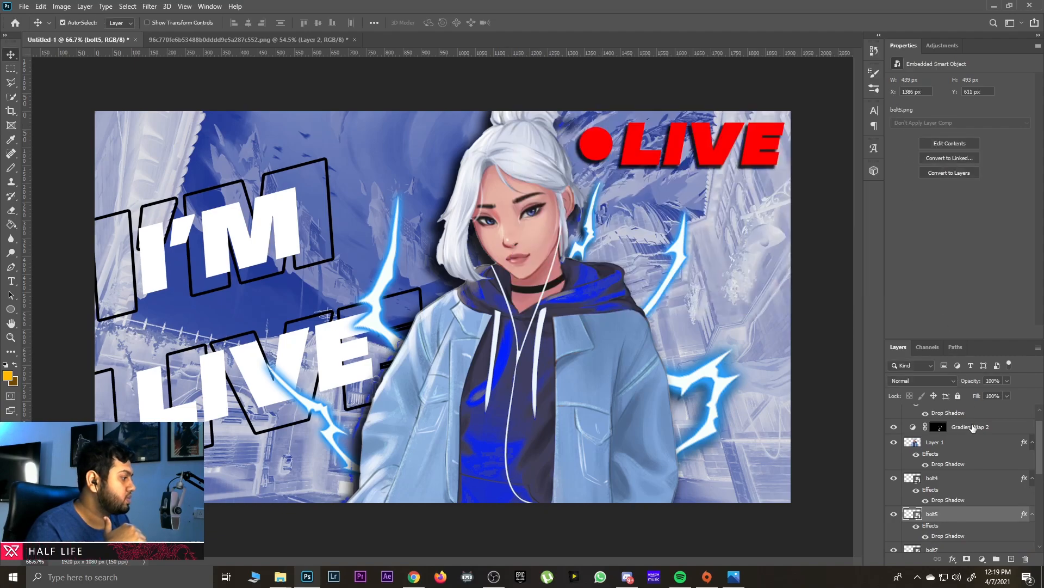
scroll(942, 496, down, 2)
click(945, 484)
click(953, 560)
click(964, 550)
click(895, 77)
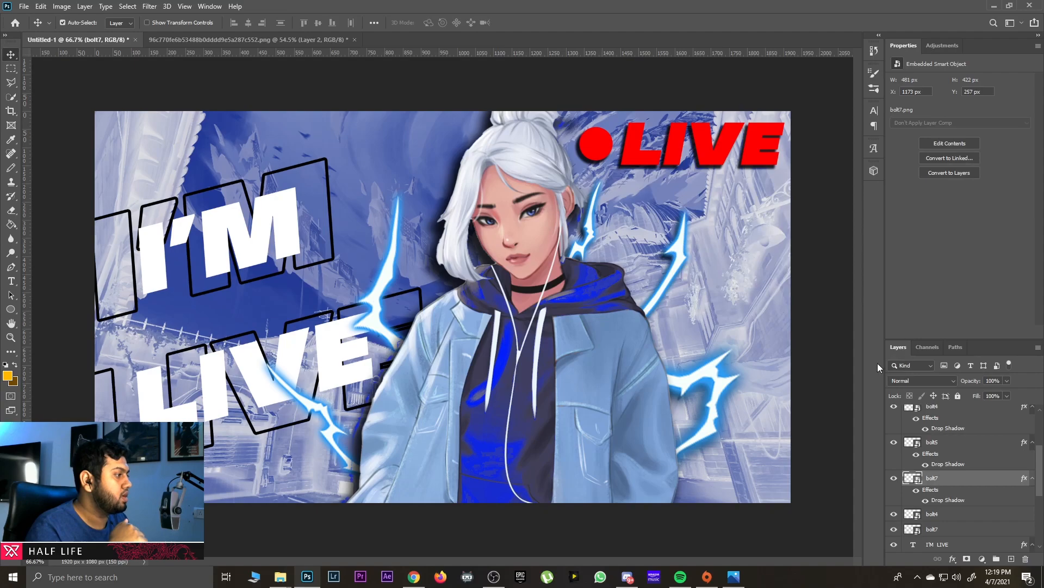
- Add a drop shadow with 84% opacity and 15 px distance to the bolt4 crossing the white LIVE text
click(937, 516)
click(952, 560)
click(964, 540)
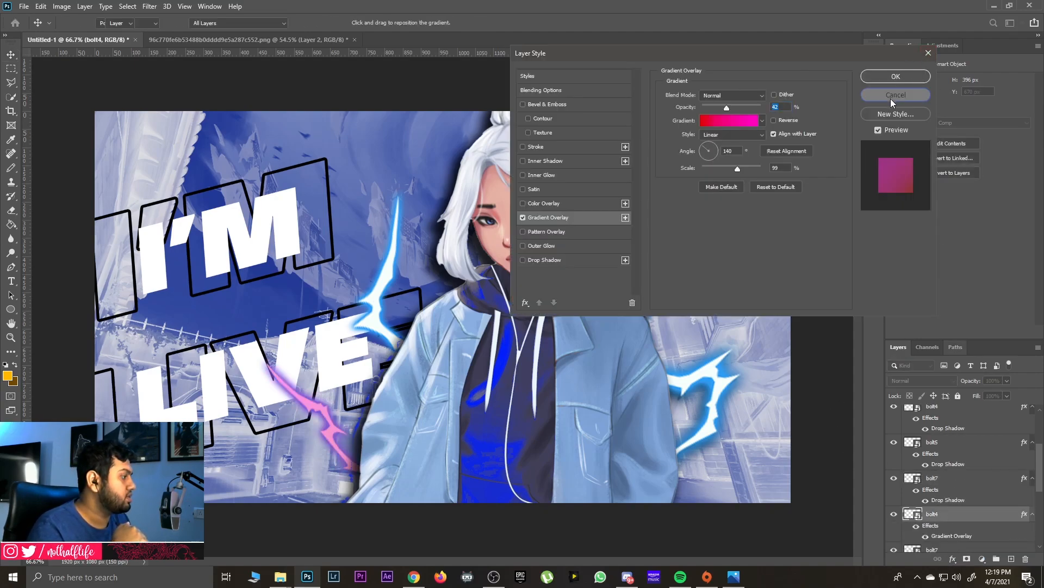
click(896, 95)
click(953, 560)
click(967, 553)
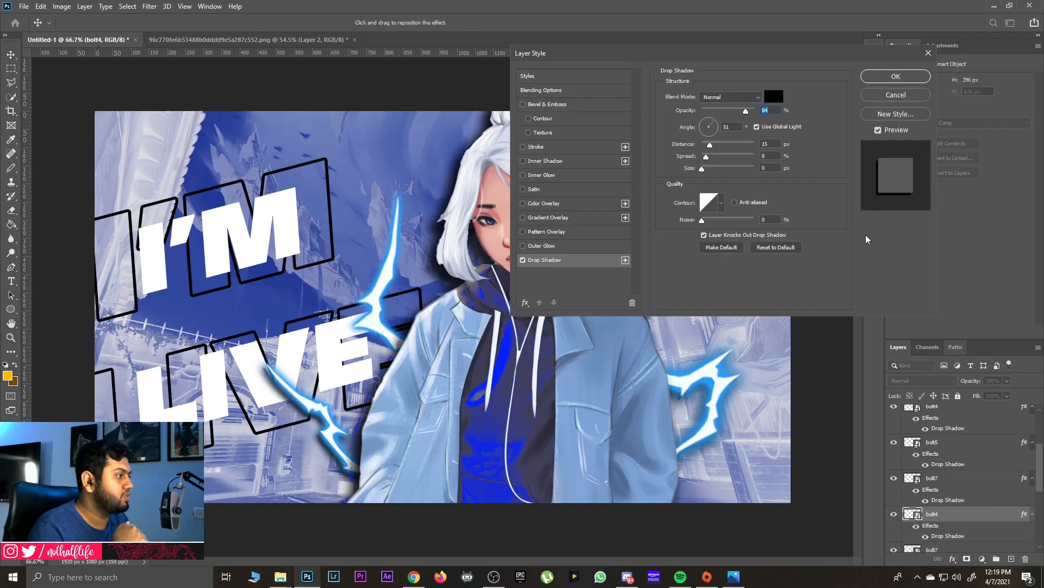
click(897, 78)
- Add the drop shadow to the bolt7 next to the white text and move its layer below the top I'M LIVE text layer
scroll(954, 532, down, 2)
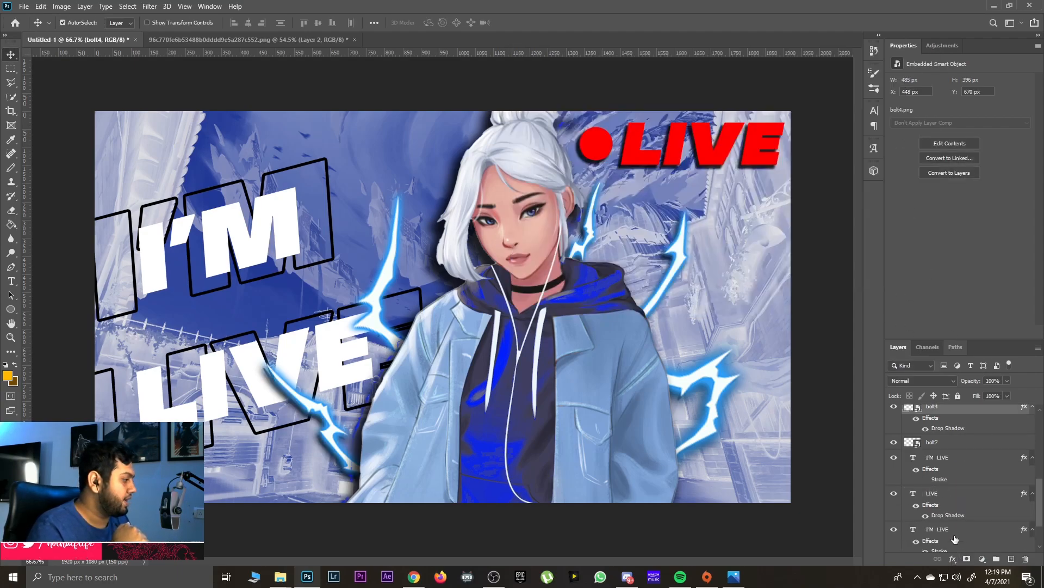
click(950, 444)
click(953, 560)
click(965, 554)
click(901, 79)
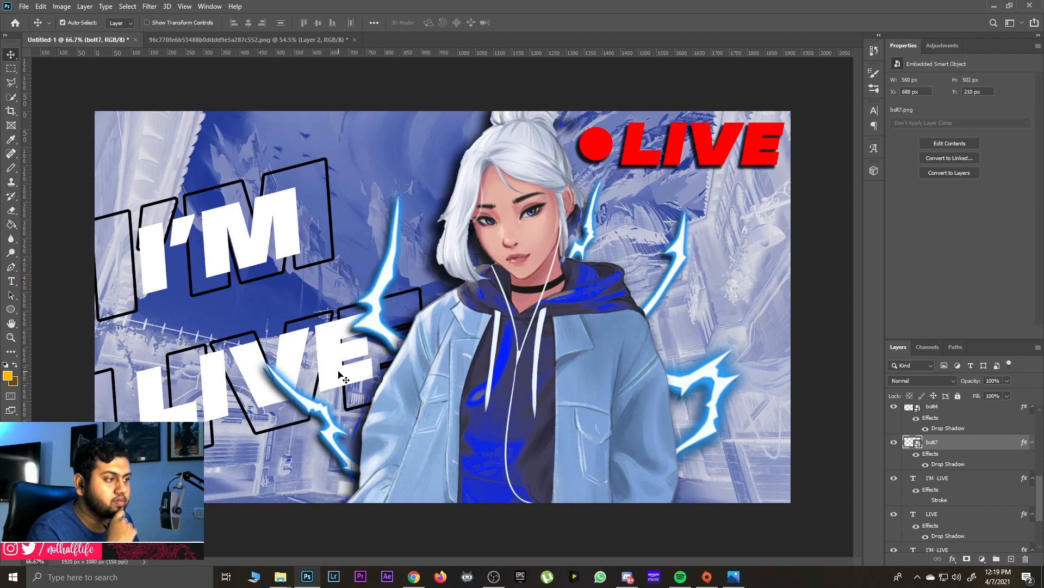
drag(941, 445, 952, 500)
scroll(942, 462, down, 1)
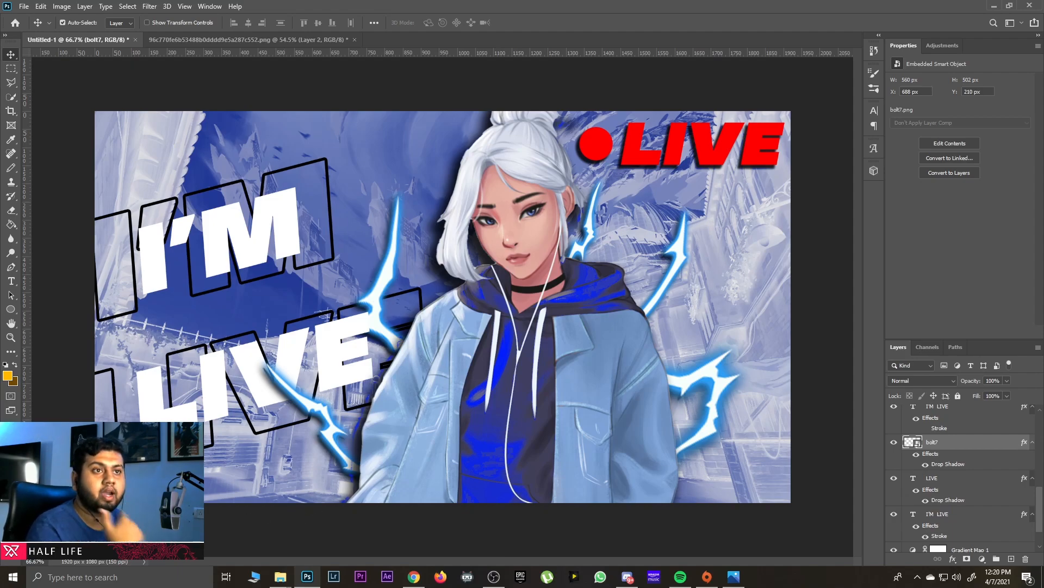
- Place the Pngtree dragon vector behind the I'M LIVE text, scaled to about 185% and rotated about -16°, extending past the canvas edge
drag(333, 302, 366, 280)
drag(625, 487, 949, 505)
drag(623, 409, 391, 338)
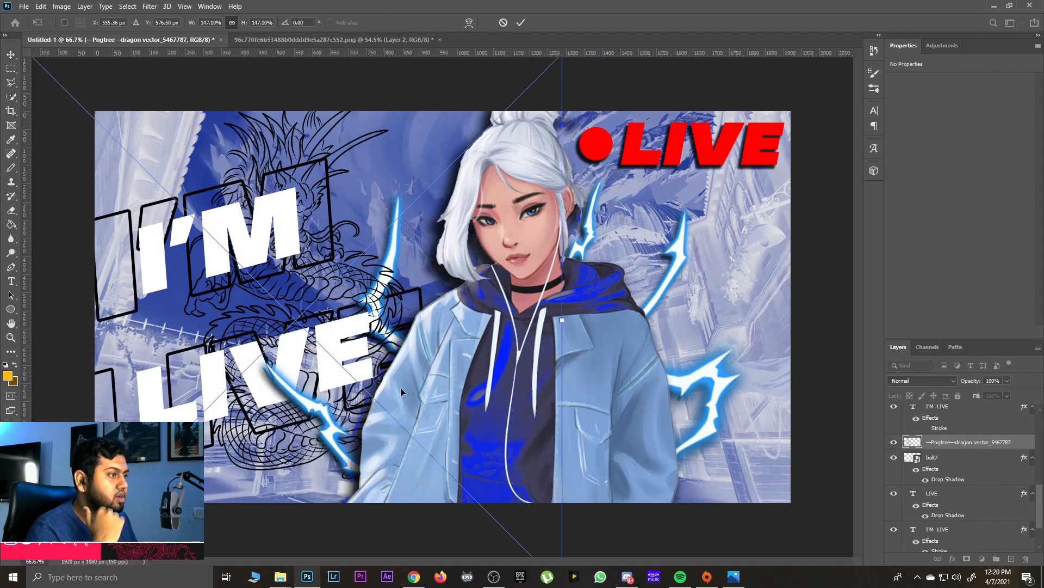
drag(624, 515, 645, 382)
drag(413, 446, 289, 478)
drag(546, 491, 791, 503)
drag(531, 470, 408, 434)
drag(679, 522, 647, 570)
drag(398, 494, 393, 481)
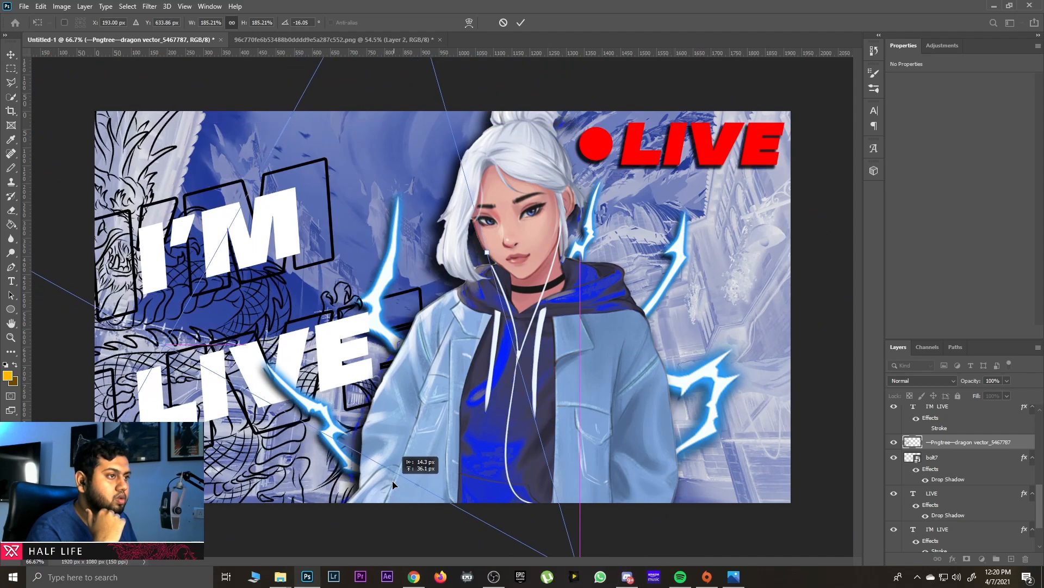
key(Return)
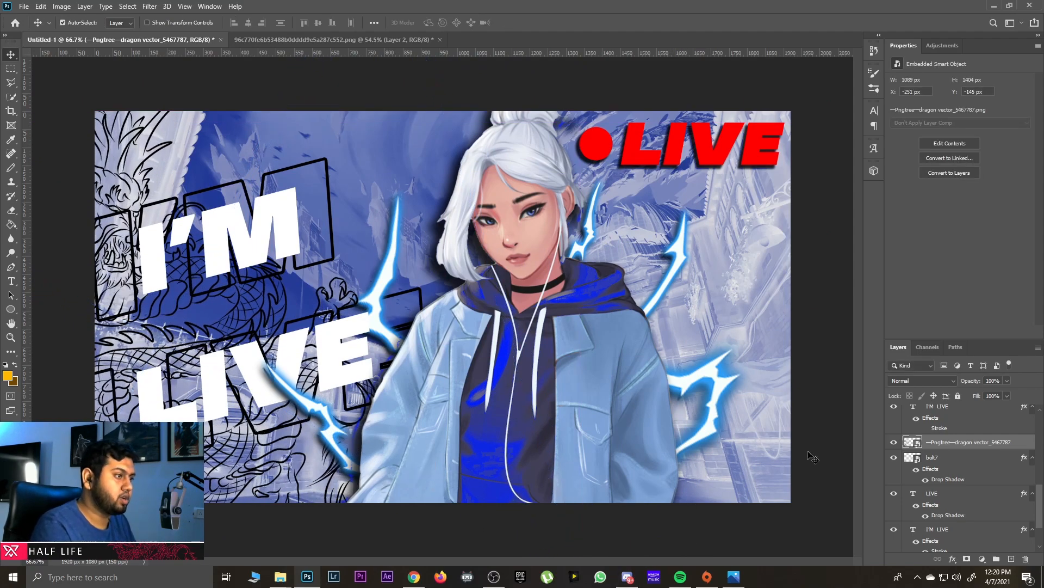
- Move the dragon vector layer below all the text layers, directly above Gradient Map 1
scroll(982, 464, down, 1)
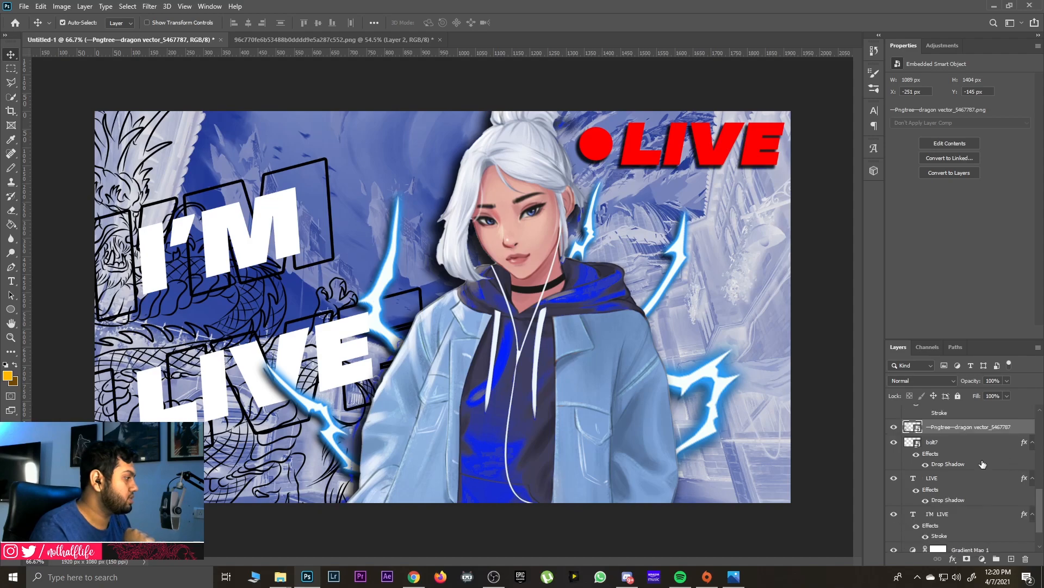
scroll(982, 464, up, 1)
drag(981, 464, 981, 506)
scroll(985, 487, down, 2)
drag(977, 432, 975, 506)
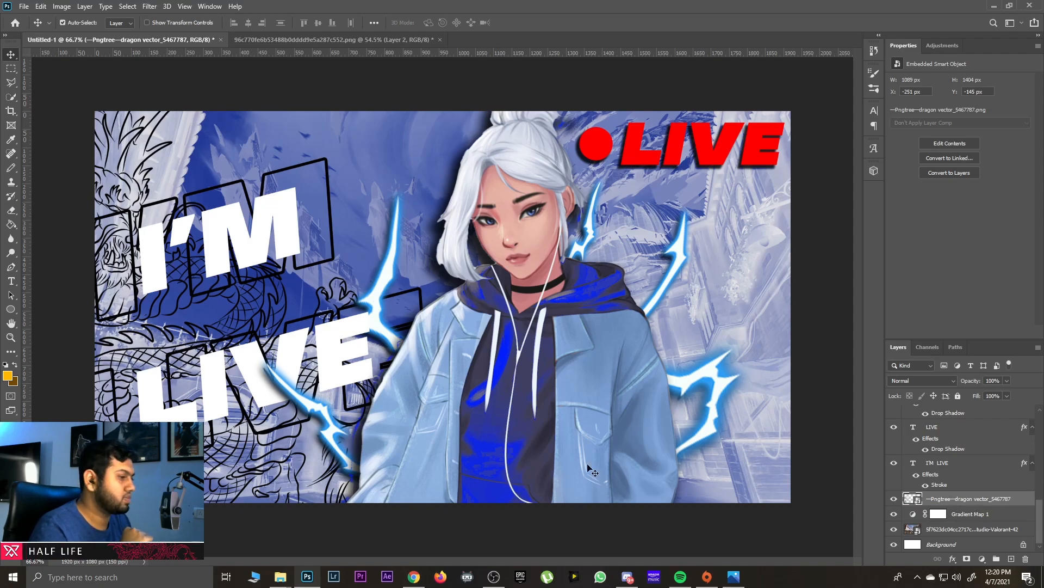
- Apply a Color Overlay in dark navy blue, about #001946, at 100% opacity to the dragon vector layer
click(952, 559)
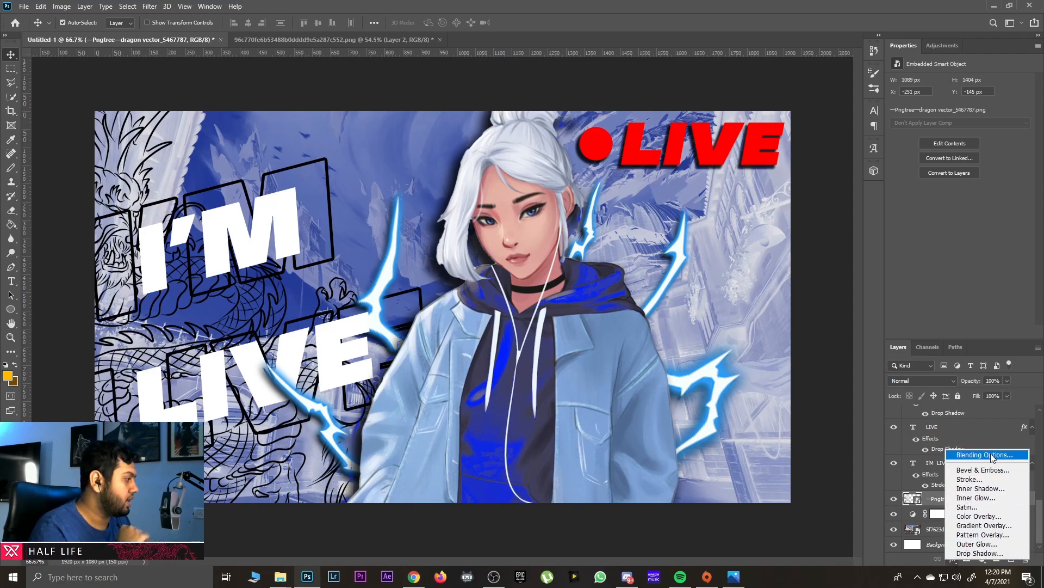
click(979, 515)
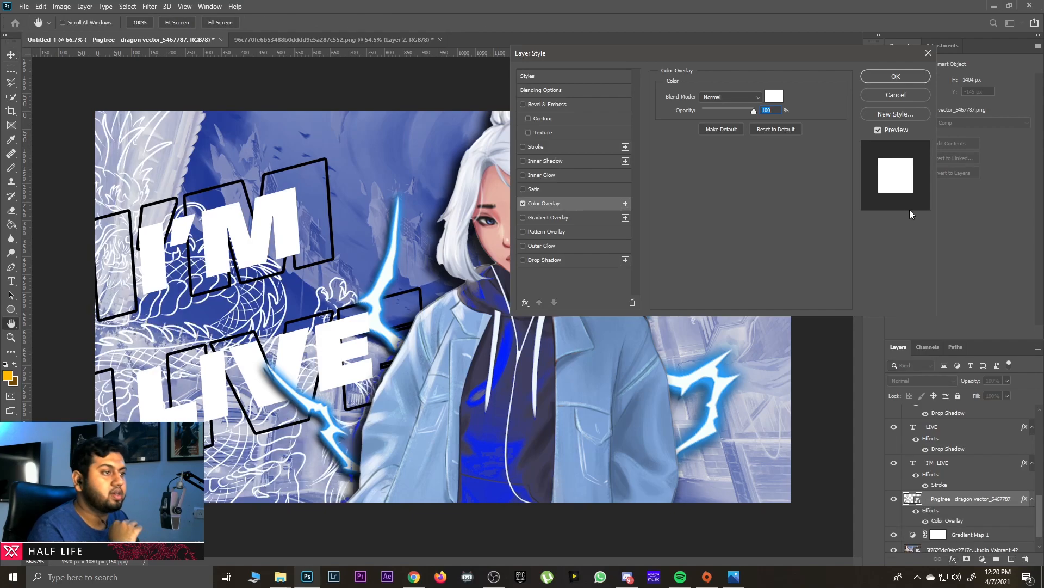
click(778, 100)
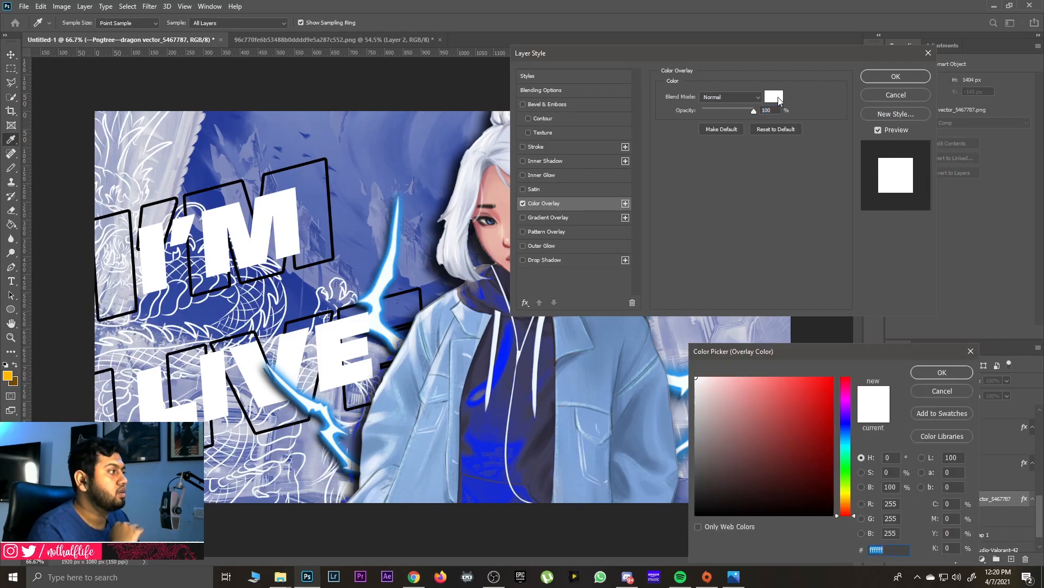
click(845, 431)
drag(824, 430, 723, 461)
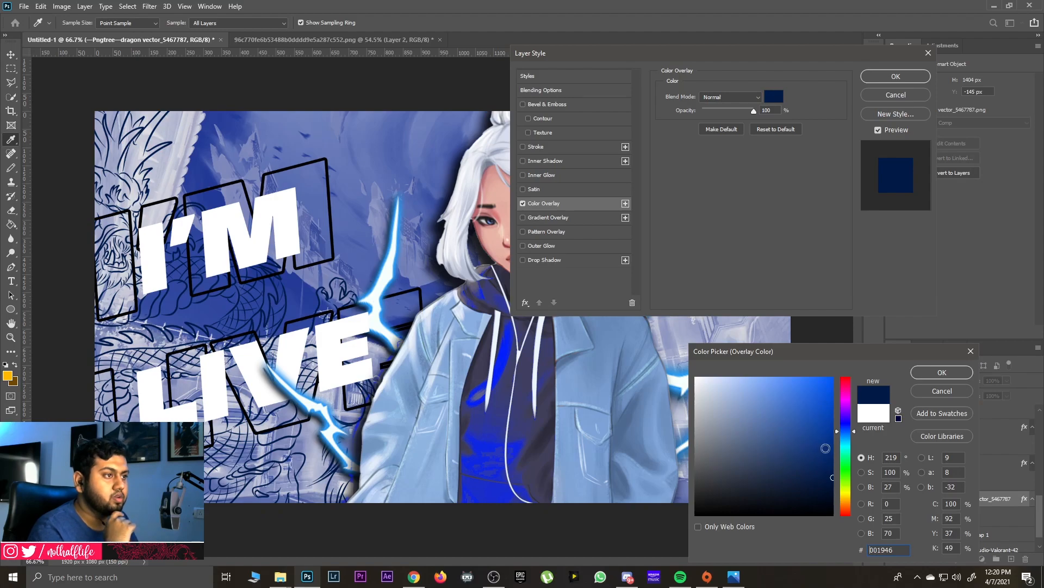
click(947, 373)
click(910, 75)
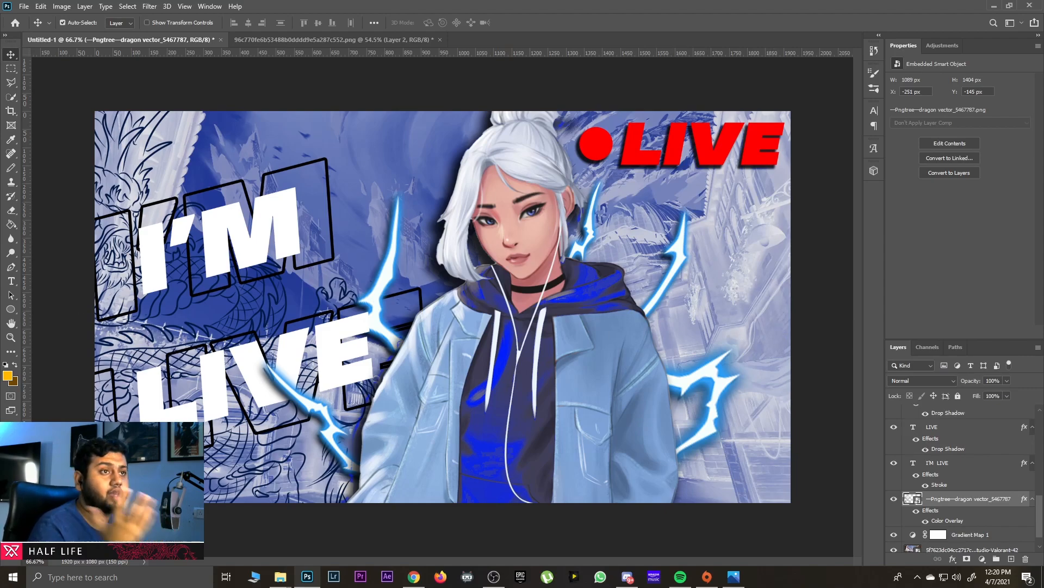
- Place the Dust-Particles-PNG-715x715 image above the dragon layer at full canvas height, centred around X 1429 px, over the right part of the artwork
drag(97, 103, 410, 224)
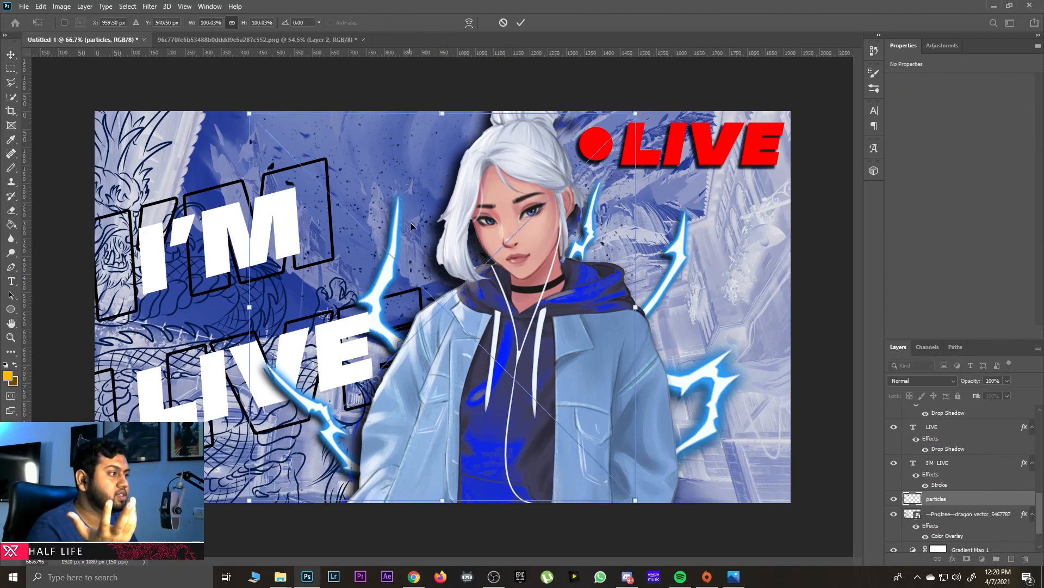
key(Escape)
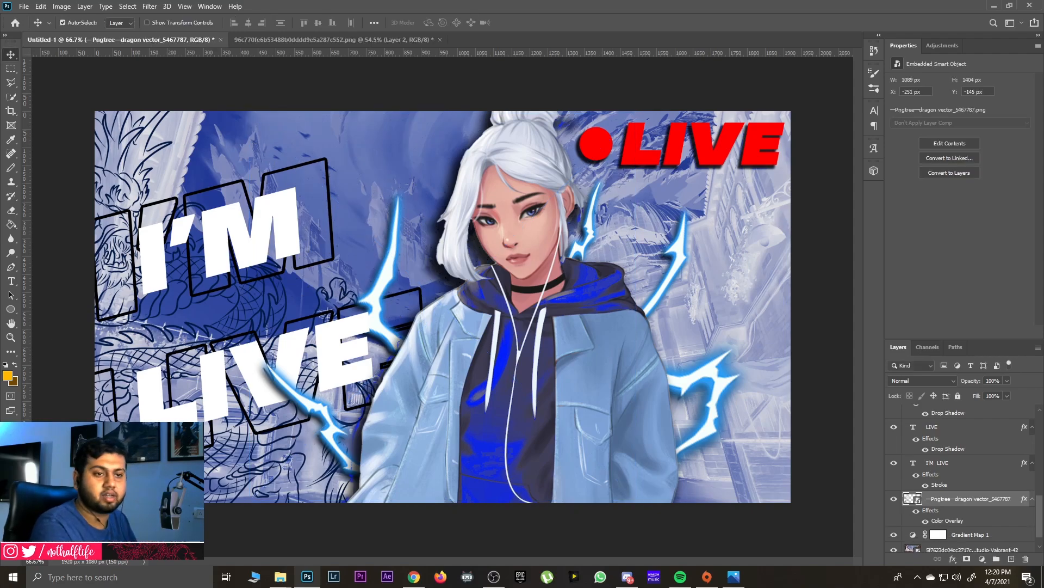
drag(0, 137, 496, 240)
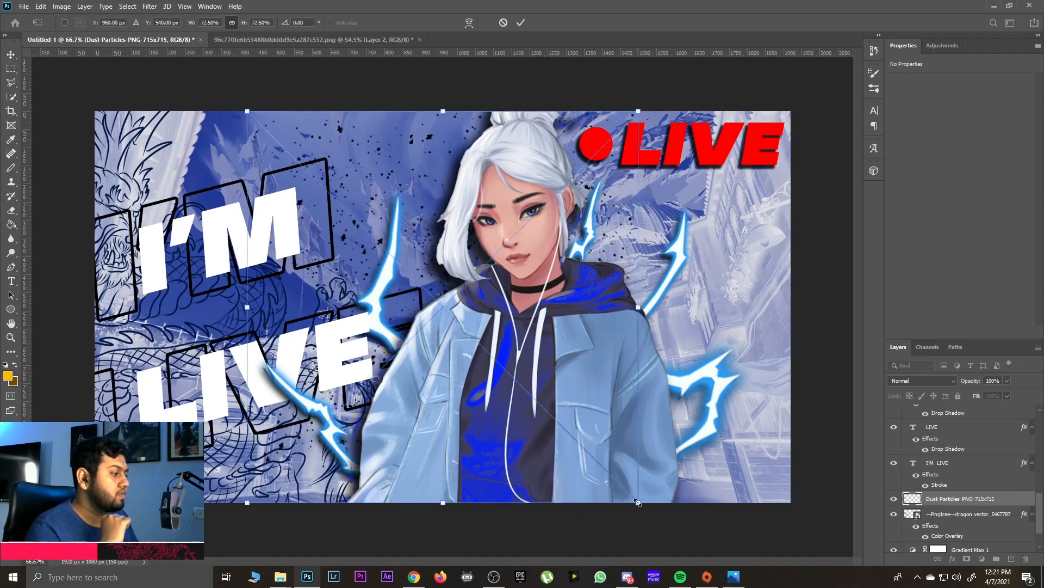
drag(607, 450, 781, 451)
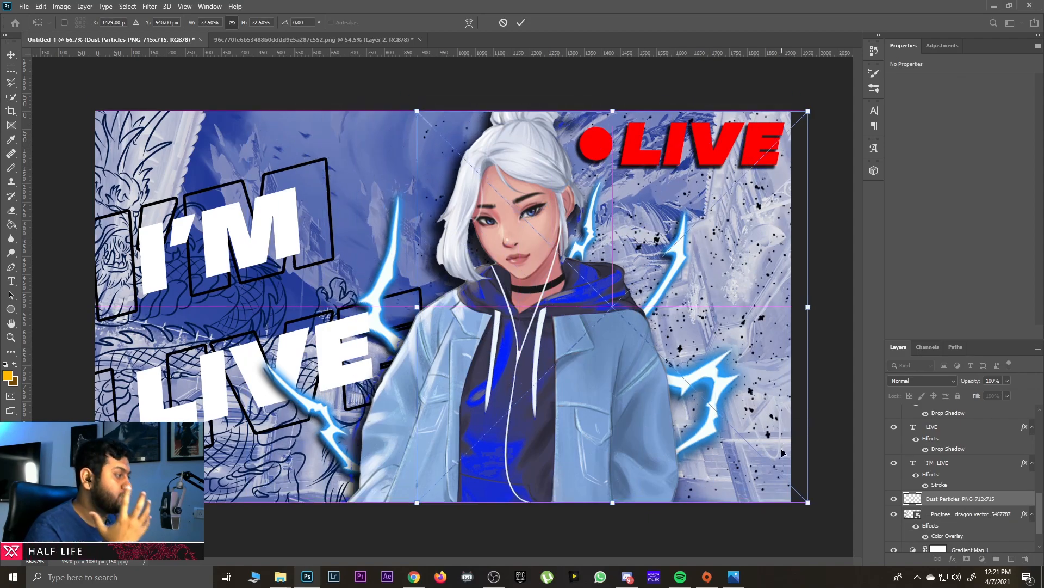
key(Return)
- Apply a white Color Overlay with Normal blend mode at 100% opacity to the dust particles layer
click(952, 559)
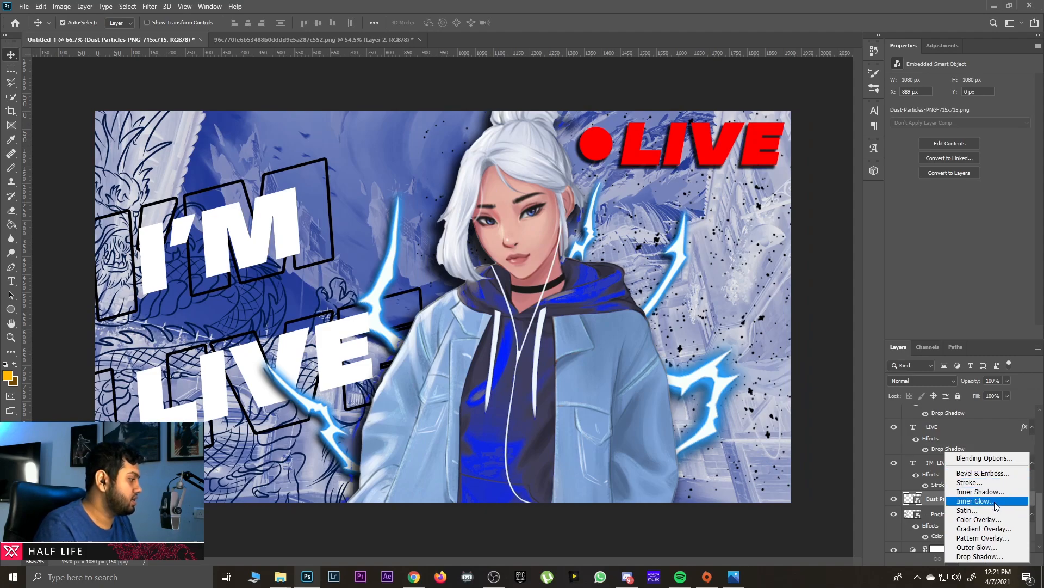
click(986, 519)
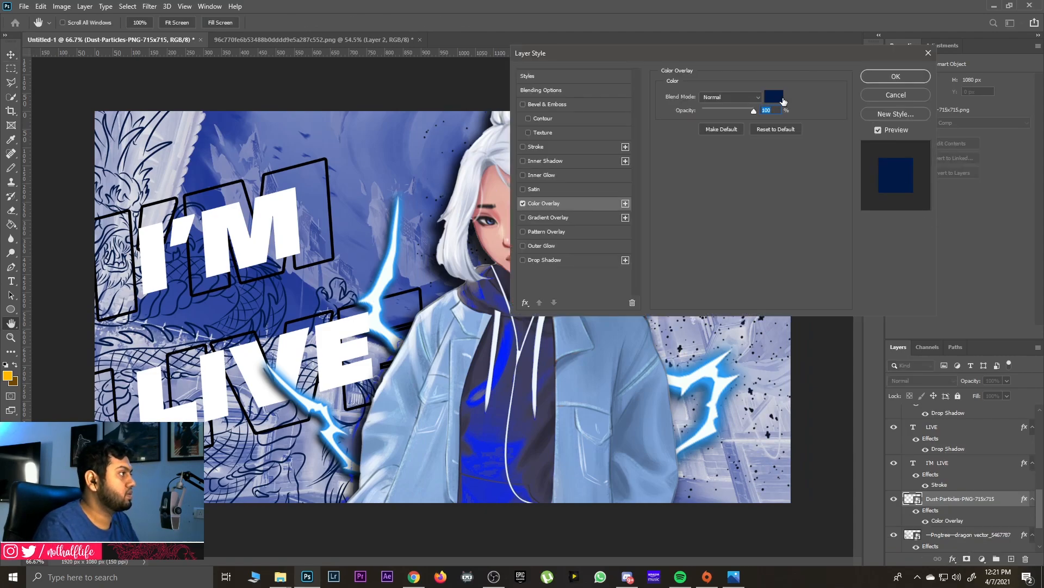
click(782, 99)
drag(771, 451, 700, 372)
click(934, 375)
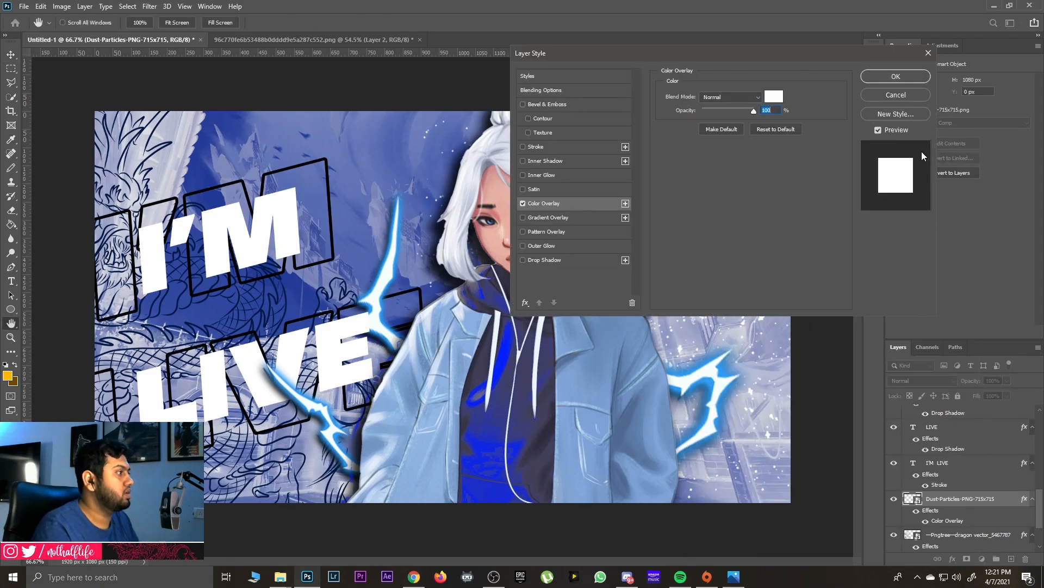
click(900, 75)
- Duplicate the white dust particles layer and move the copy over the left part of the artwork, to about X -36 px, Y -14 px
key(ctrl)
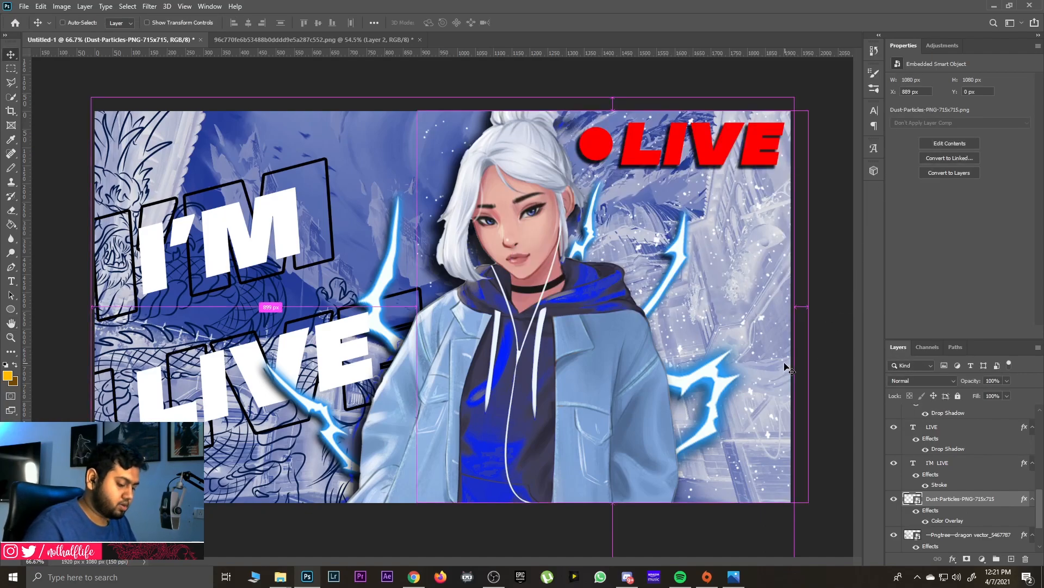
key(ctrl+c)
key(ctrl+v)
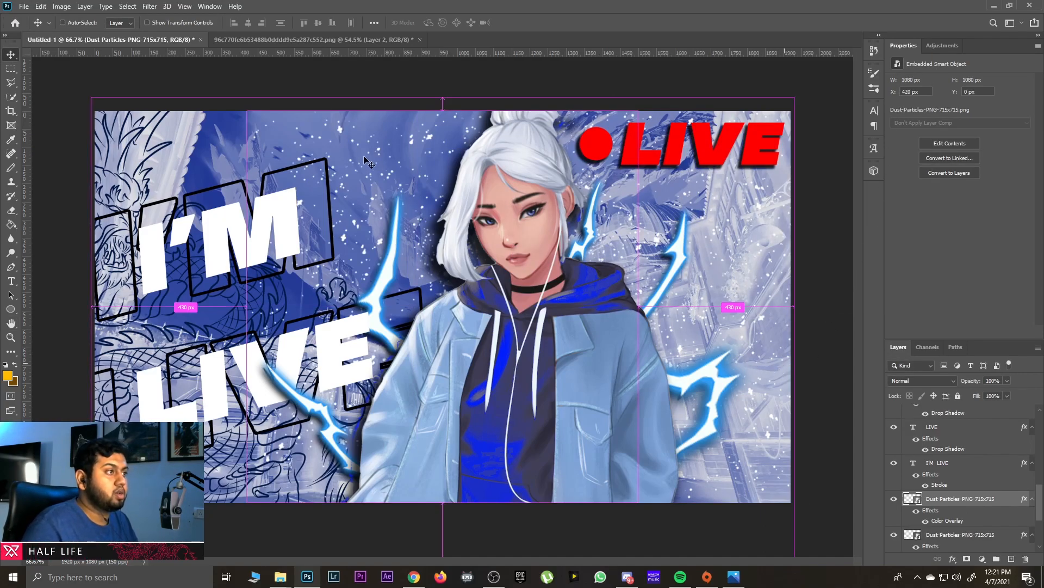
key(ctrl+t)
drag(353, 156, 201, 157)
key(Return)
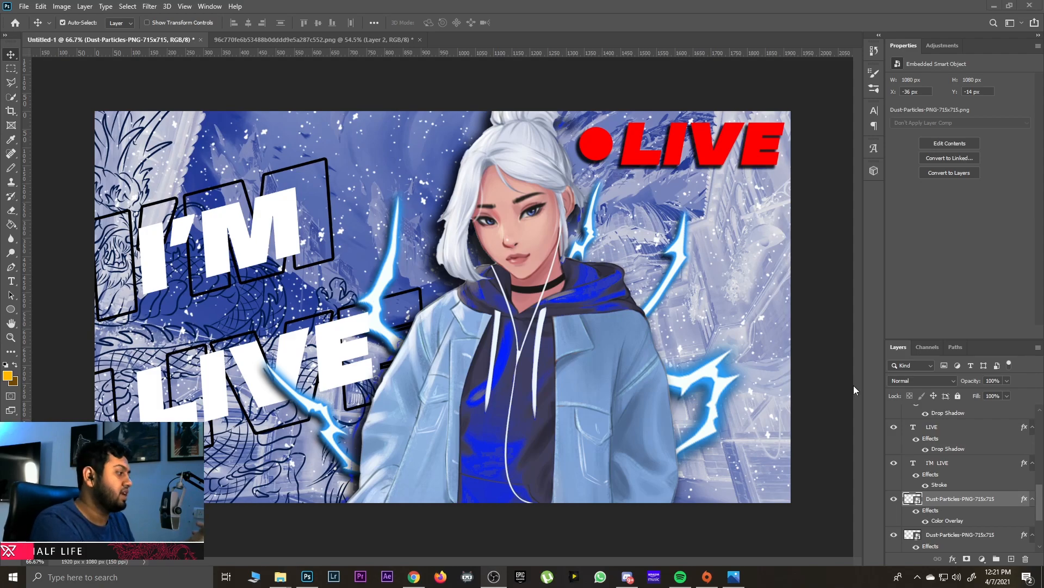
- Add a black drop shadow to the white I'M LIVE text layer with 84% opacity, 51° angle, 27 px distance, 20% spread and 38 px size
click(935, 427)
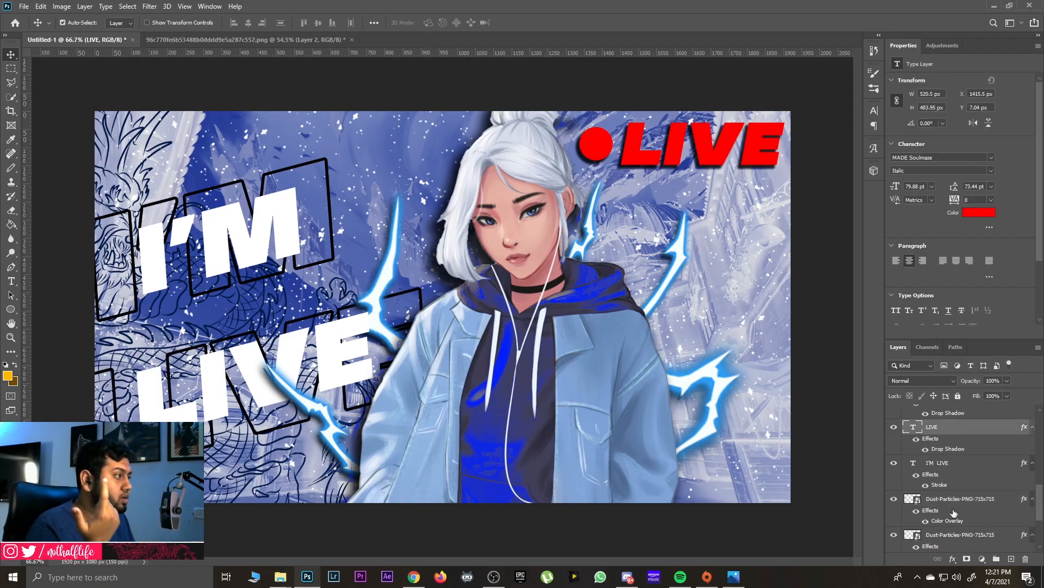
click(952, 468)
scroll(957, 486, up, 1)
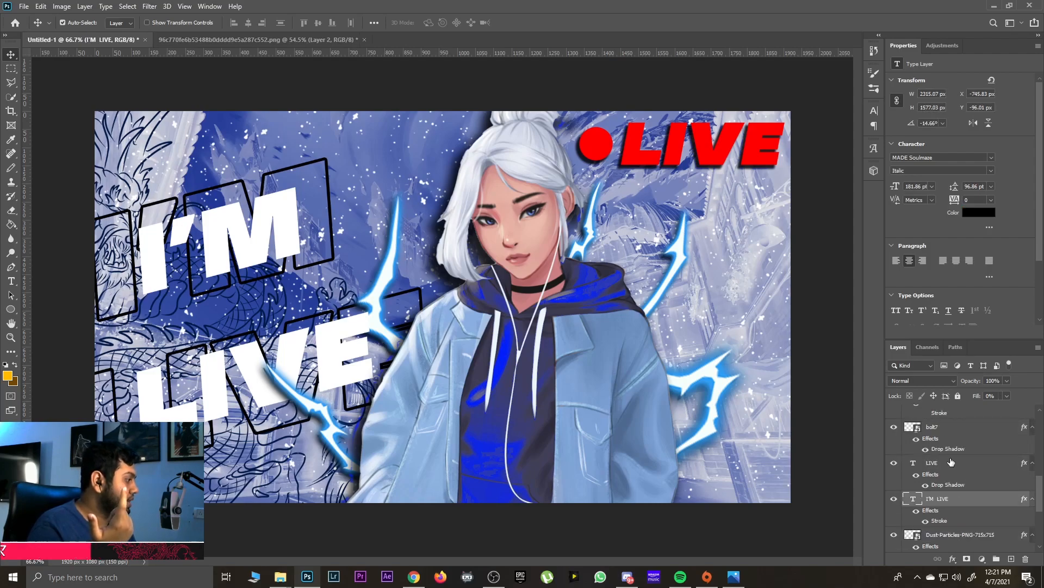
scroll(948, 478, up, 2)
click(949, 483)
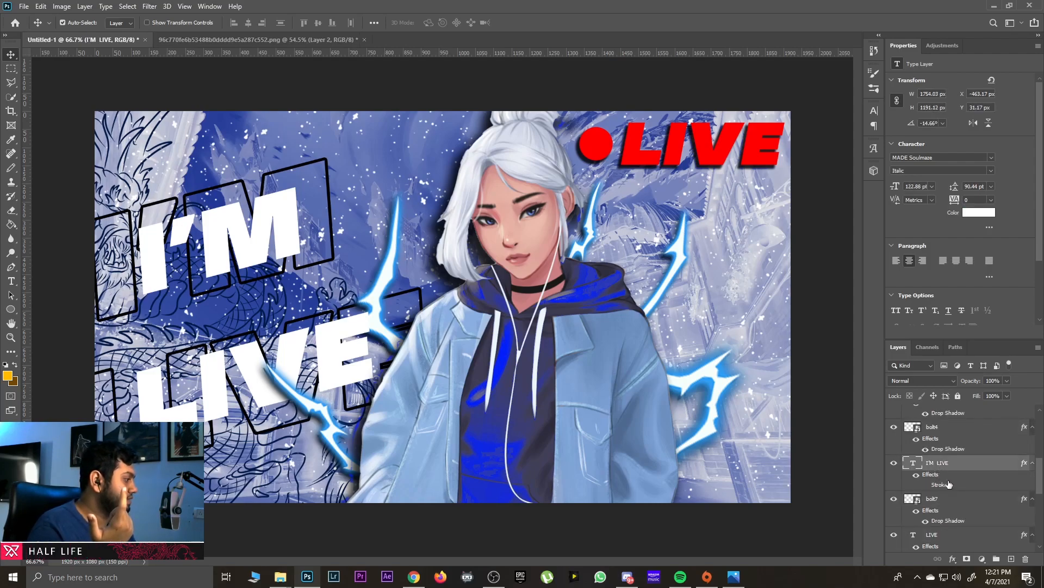
click(953, 558)
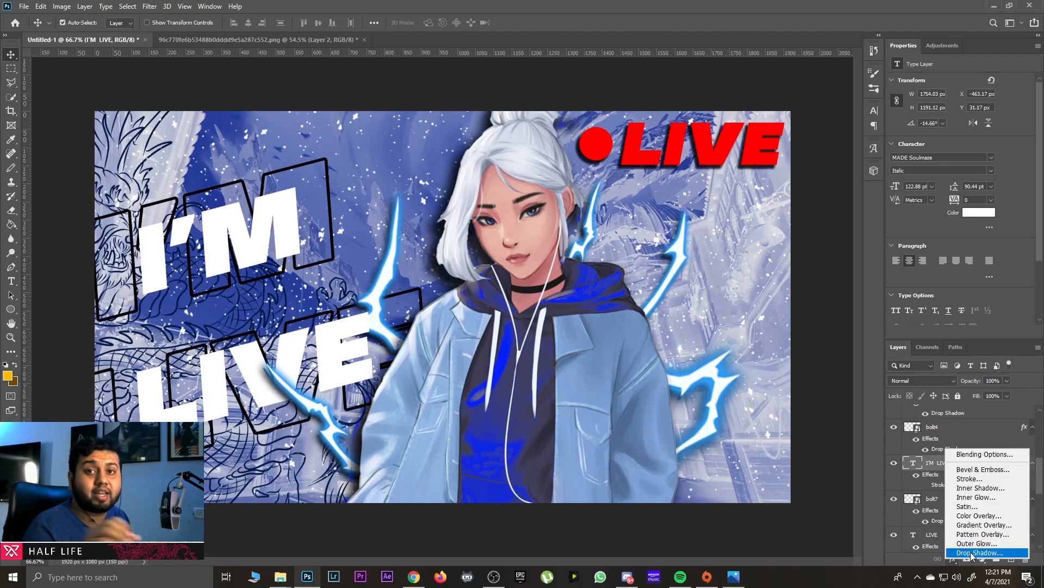
click(972, 553)
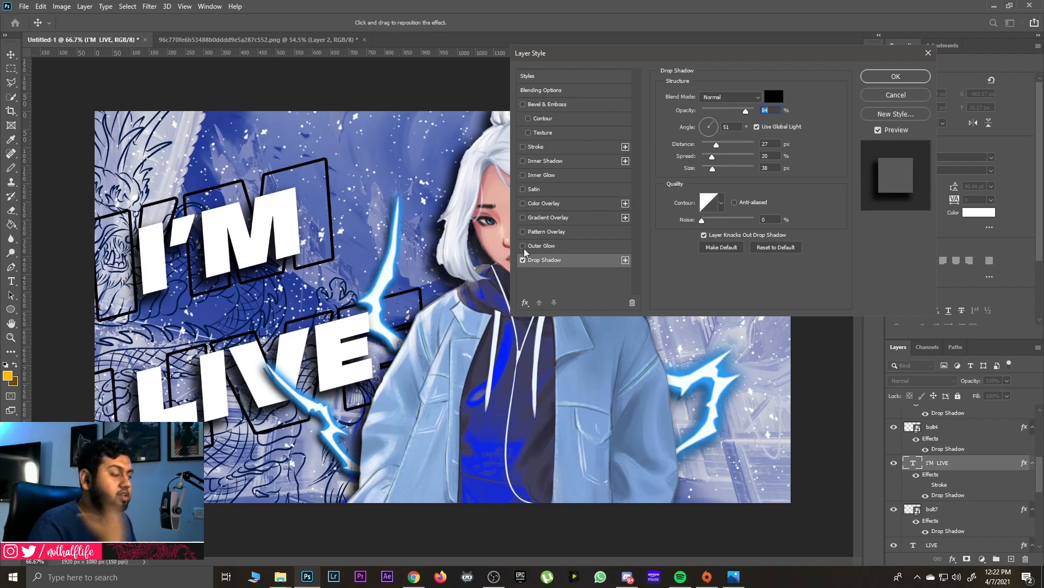
click(892, 79)
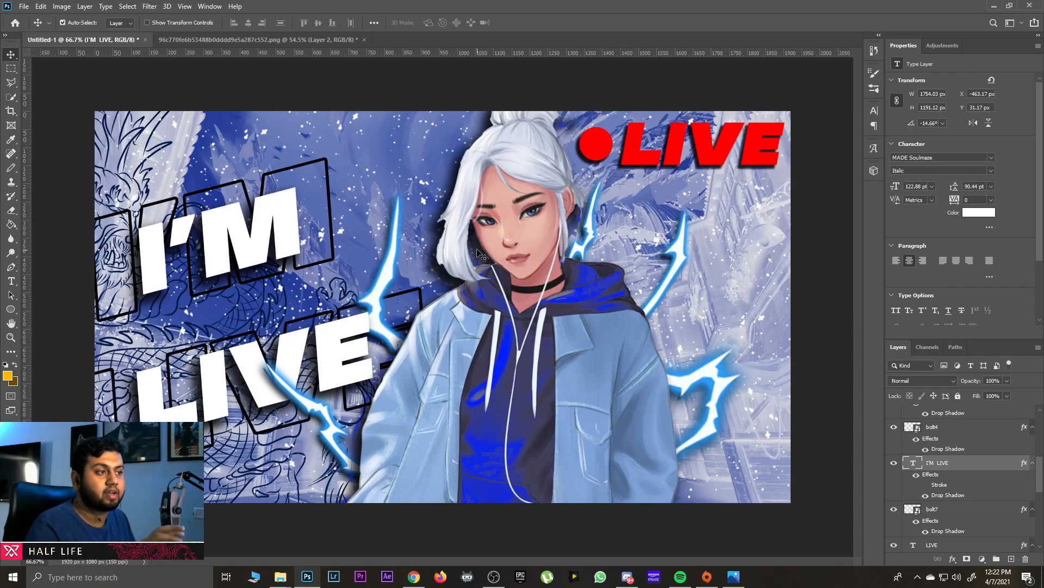
- Set up an Export As of the graphic in JPG format at 100% quality and 100% scale, 1920 × 1080 px
click(24, 6)
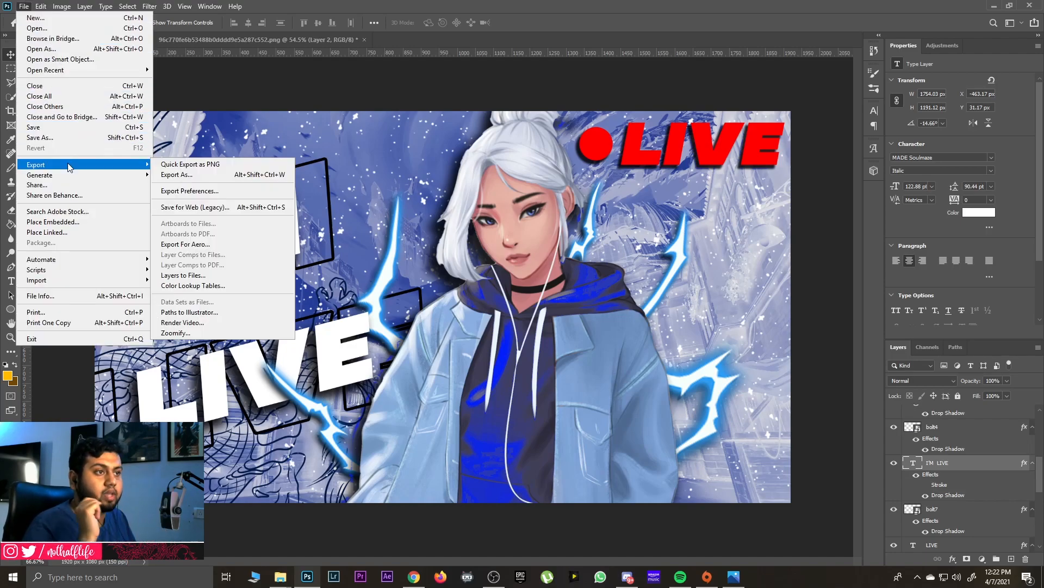
click(198, 178)
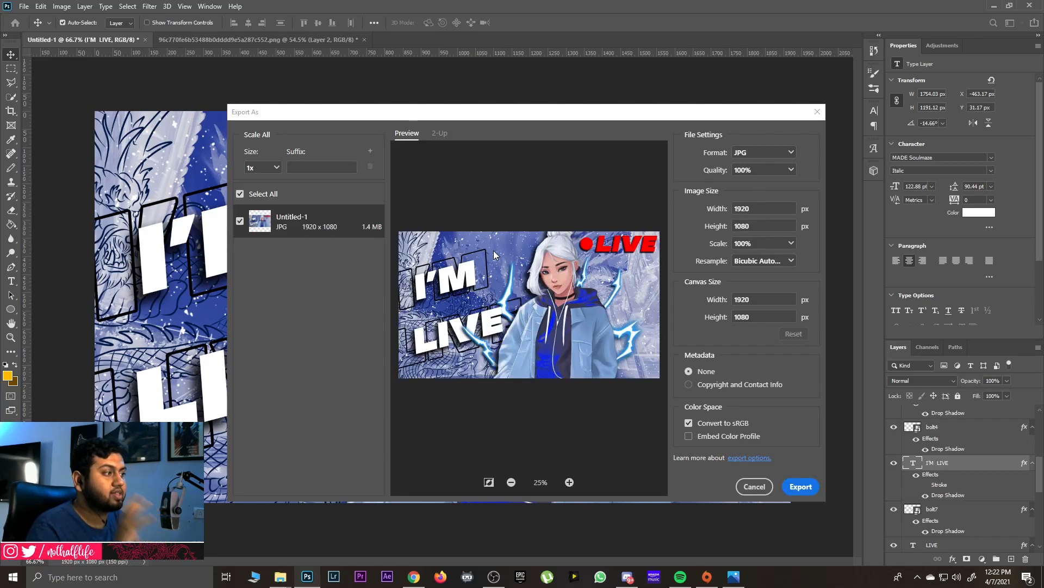
click(749, 156)
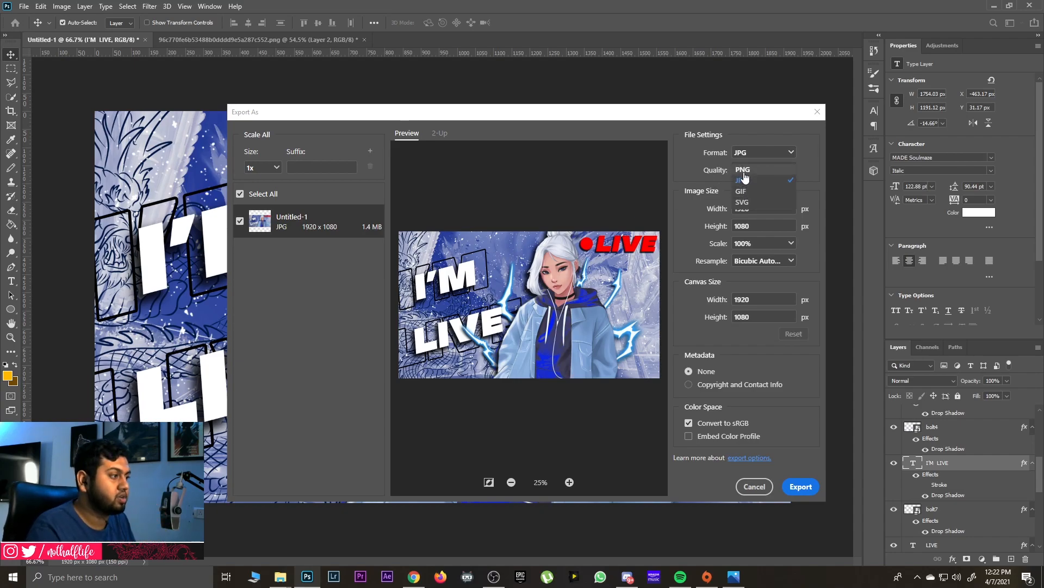
click(744, 179)
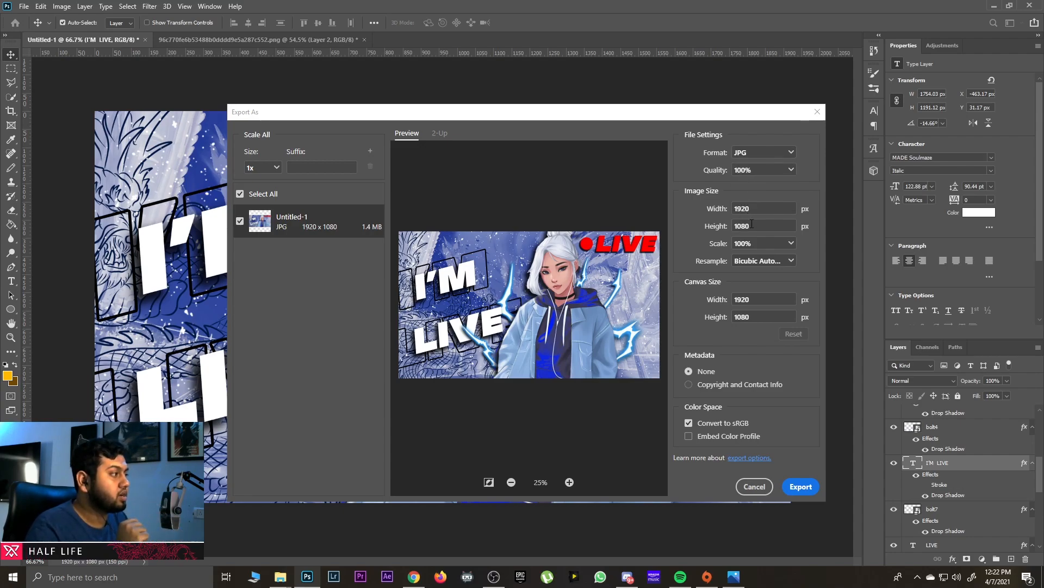
click(789, 243)
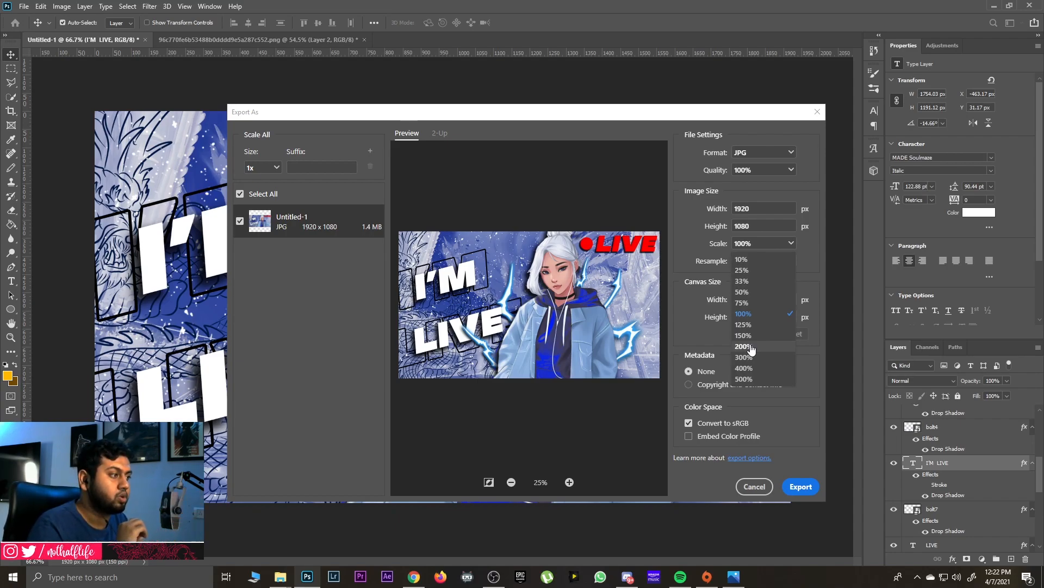
click(748, 314)
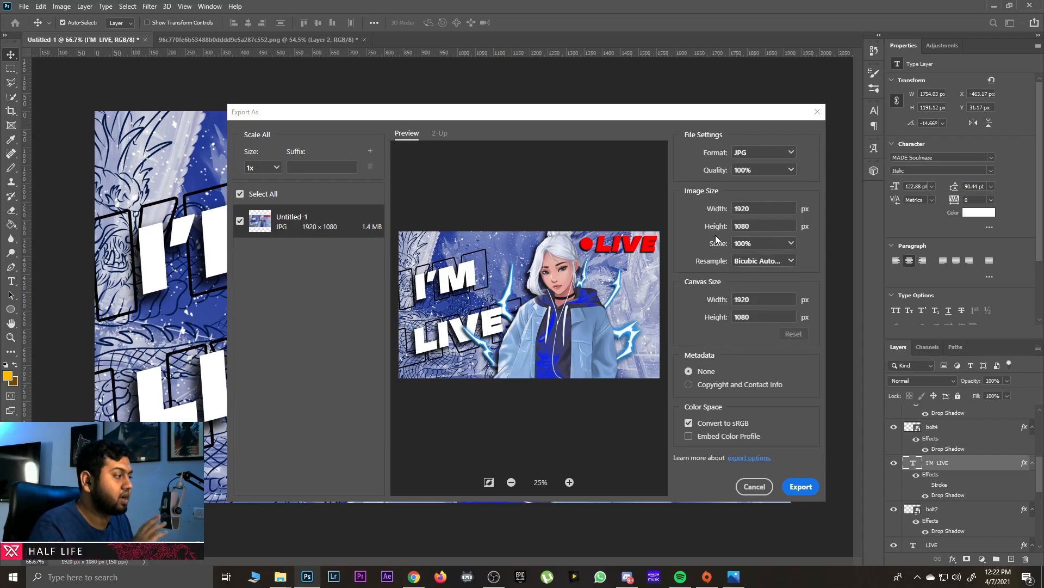
- Export the graphic to the thumbnail psd folder under the file name JETT1.jpg
click(794, 484)
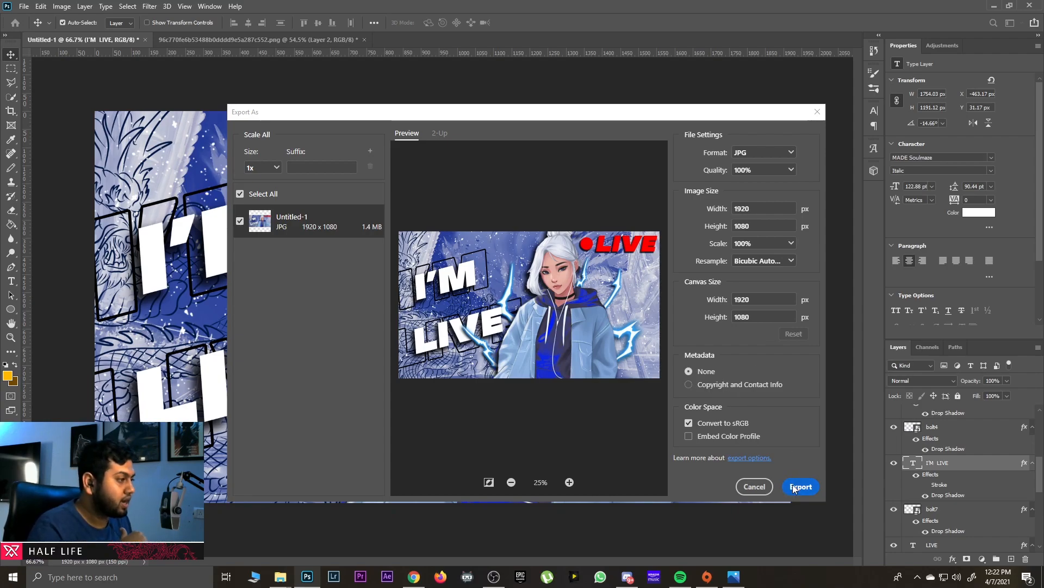
drag(351, 264, 325, 265)
key(BackSpace)
text(JETT)
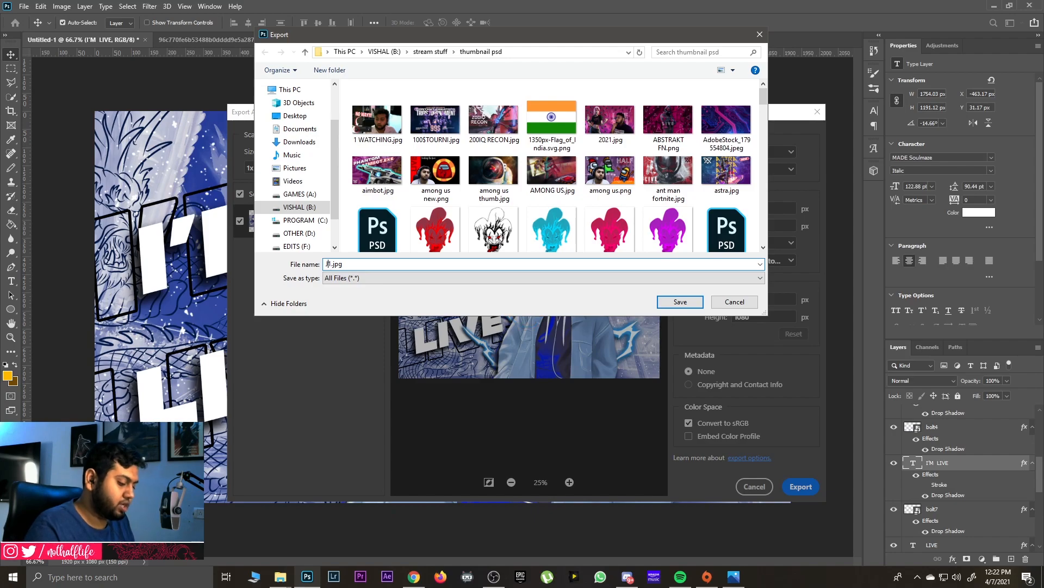
click(666, 301)
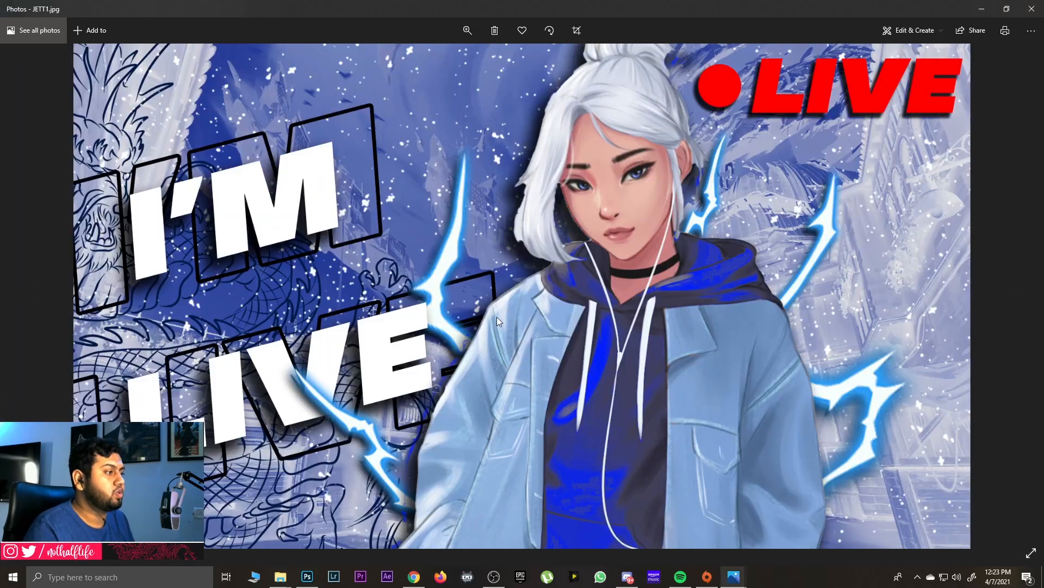
- Switch to the Photos window showing JETT1.jpg to review the exported graphic
key(alt+Tab)
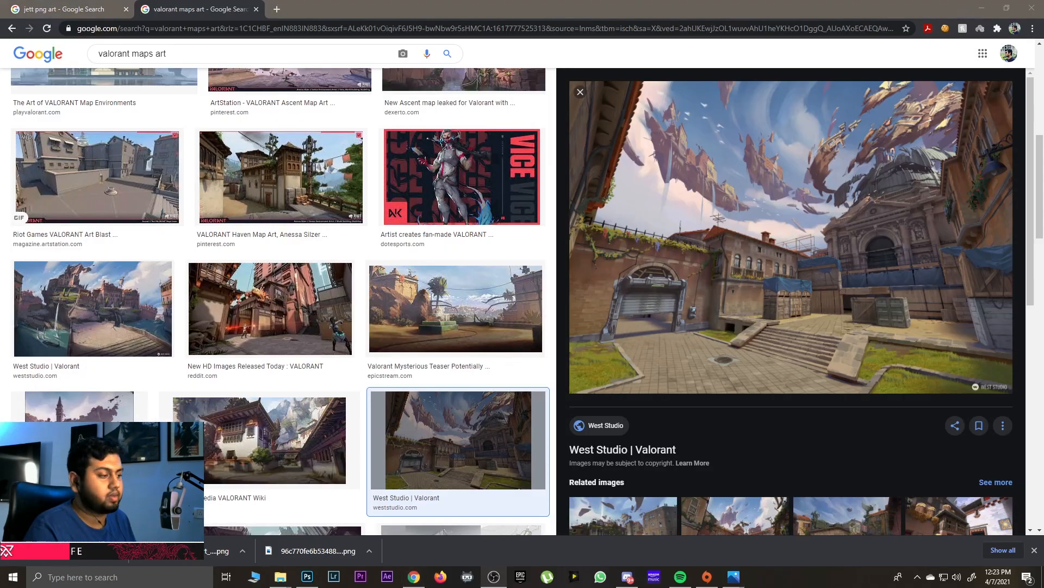
mouse_move(734, 576)
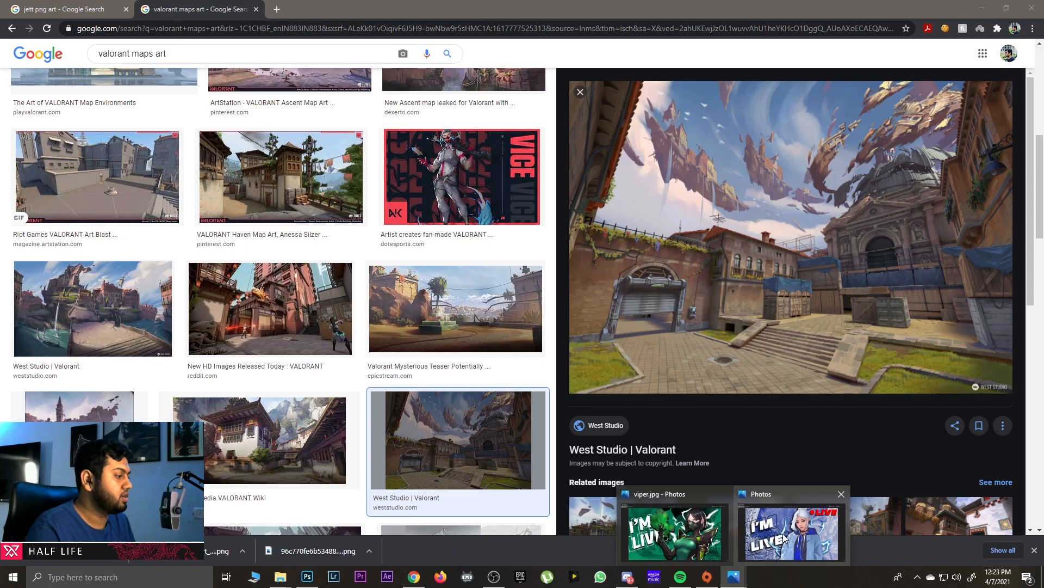
click(747, 539)
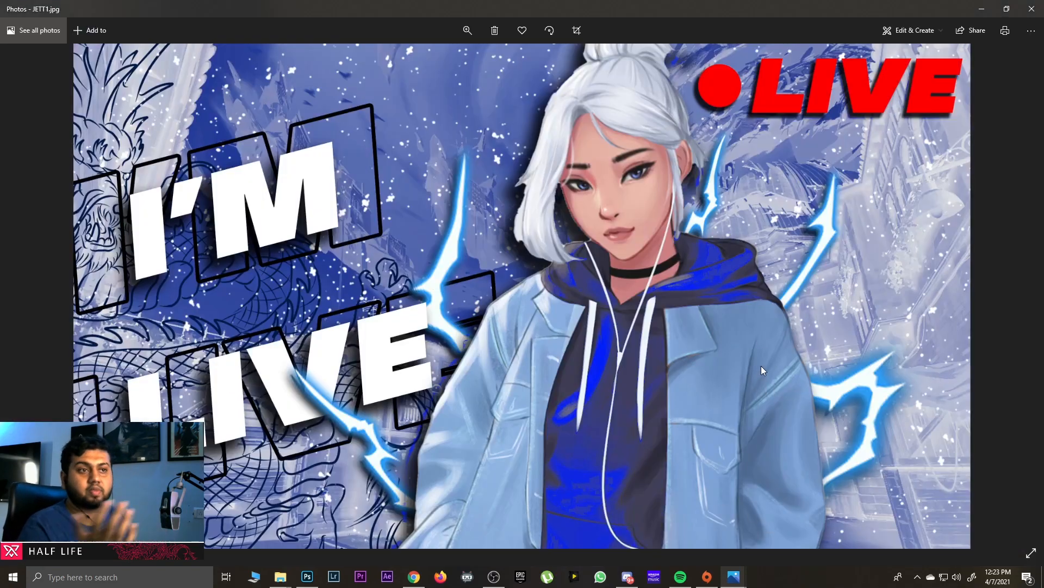